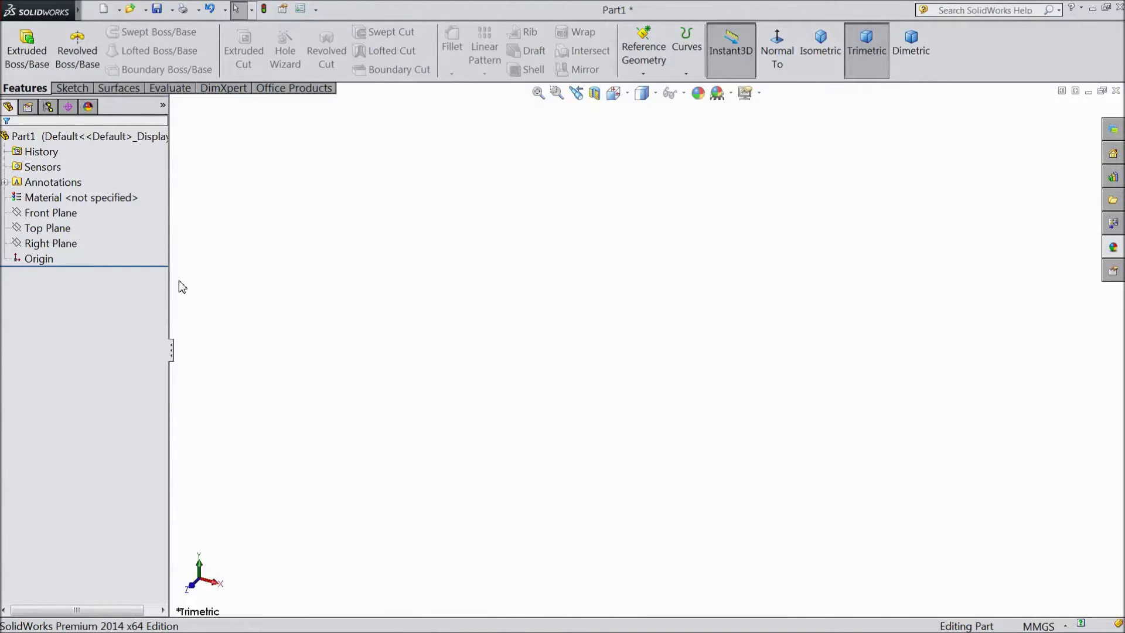
On the Front Plane, sketch a closed four-sided half-profile with a slanted top, starting at the origin.
left_click(50, 213)
left_click(72, 199)
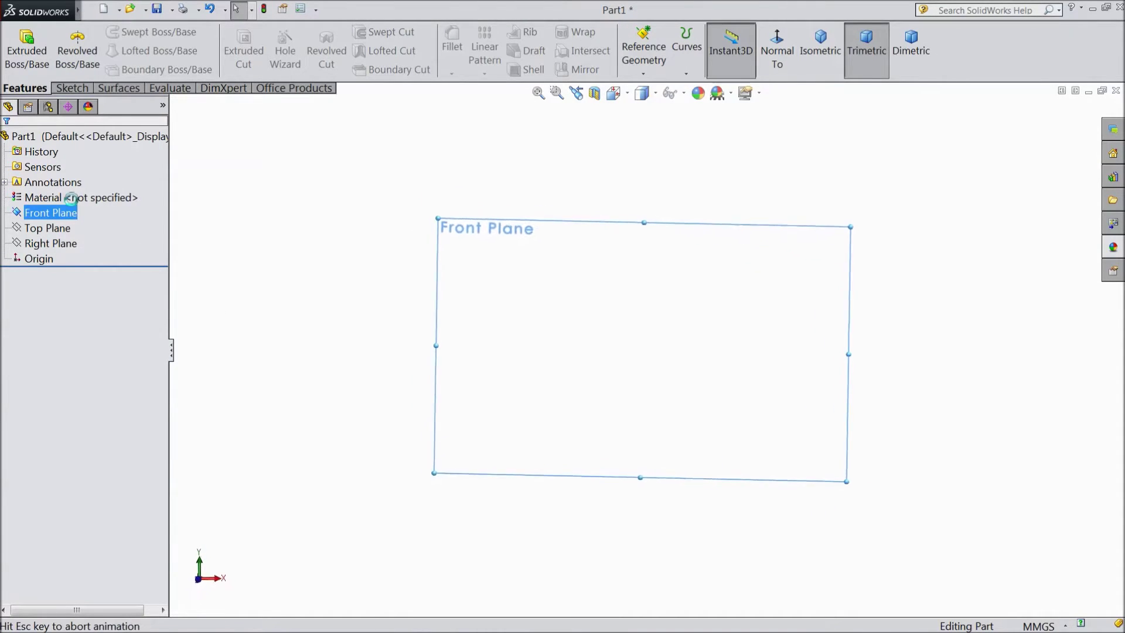
left_click(101, 33)
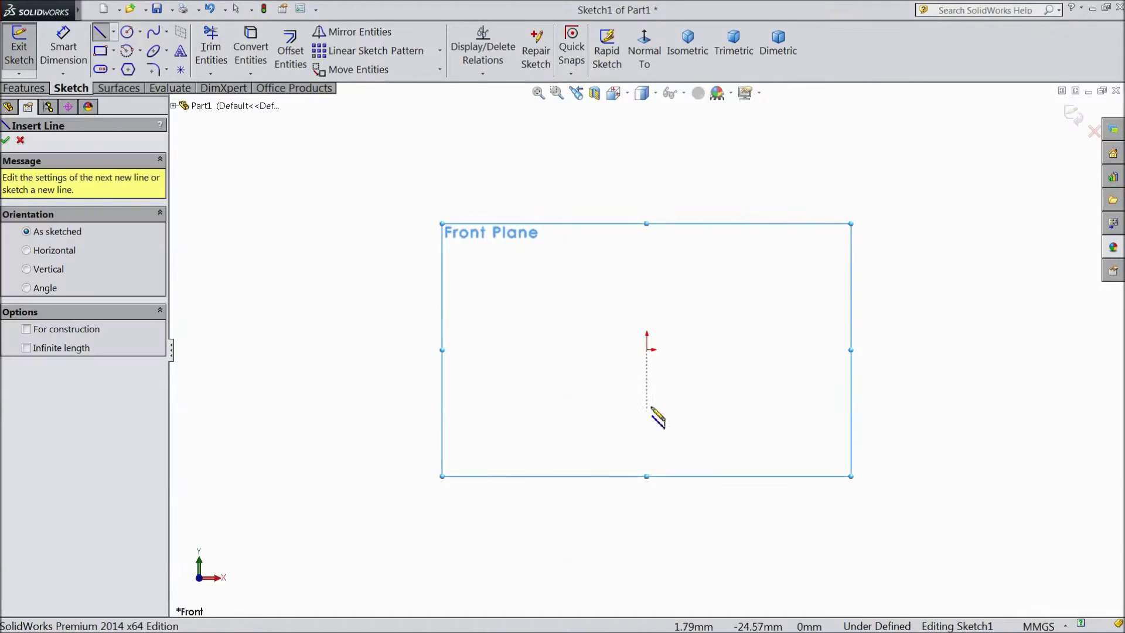
left_click(648, 350)
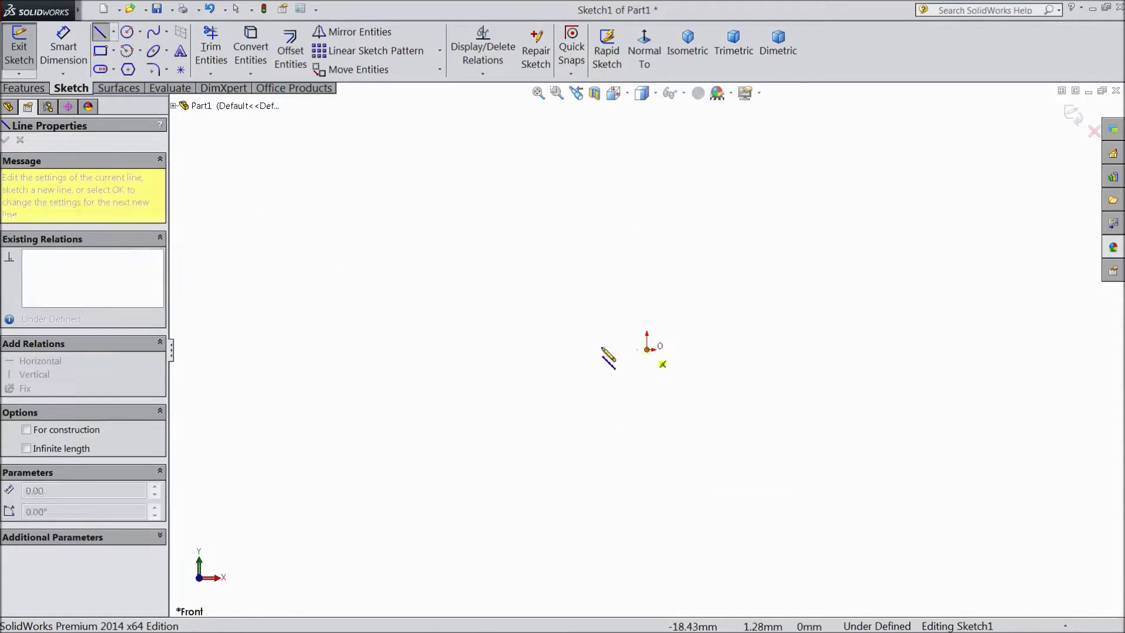
left_click(529, 350)
left_click(529, 199)
left_click(647, 155)
left_click(647, 350)
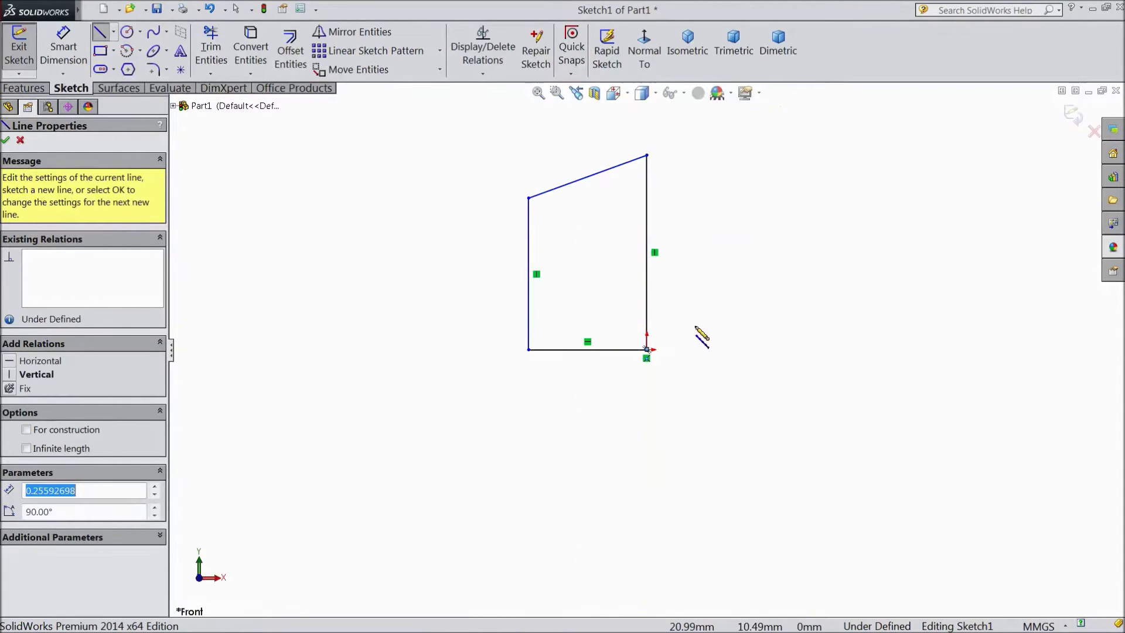
key("Escape")
Turn the right vertical edge into a construction centerline.
scroll(651, 205, "down", 1)
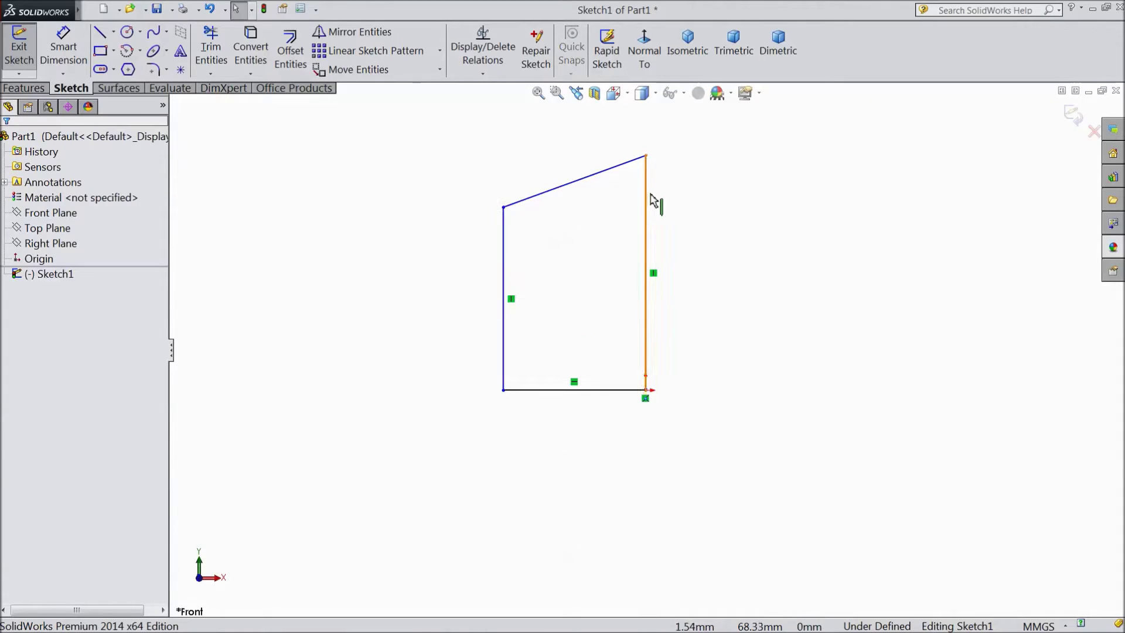
left_click(647, 210)
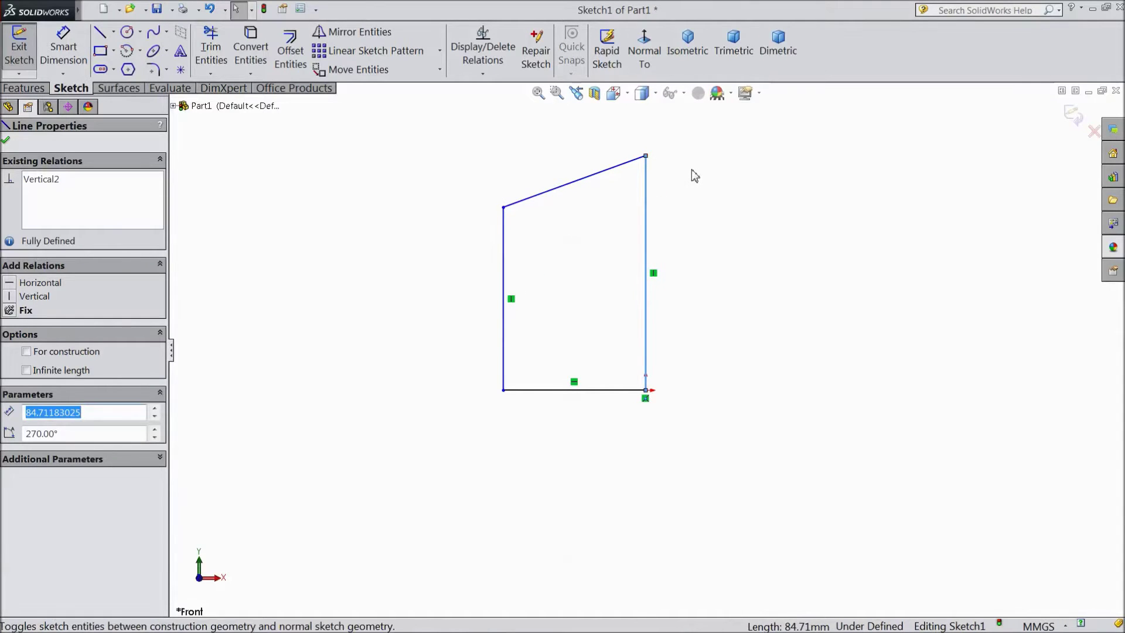
key("Escape")
Add Smart Dimensions: 250 mm bottom width, 278 mm left height and 310 mm centerline height.
key("d")
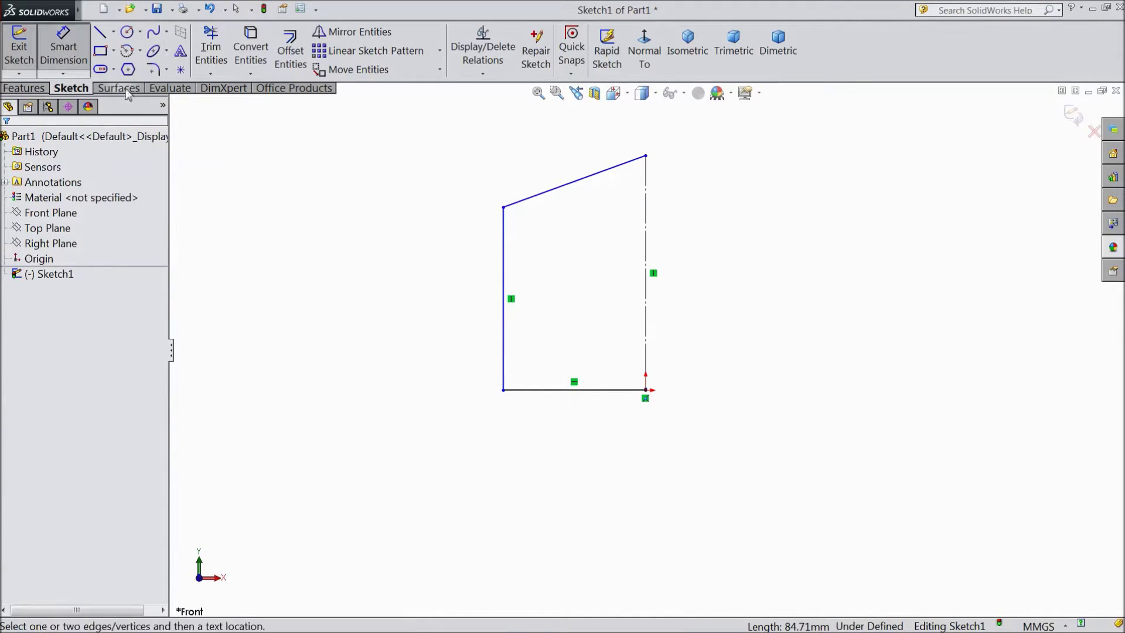
left_click(566, 391)
left_click(580, 449)
type("25")
left_click(516, 428)
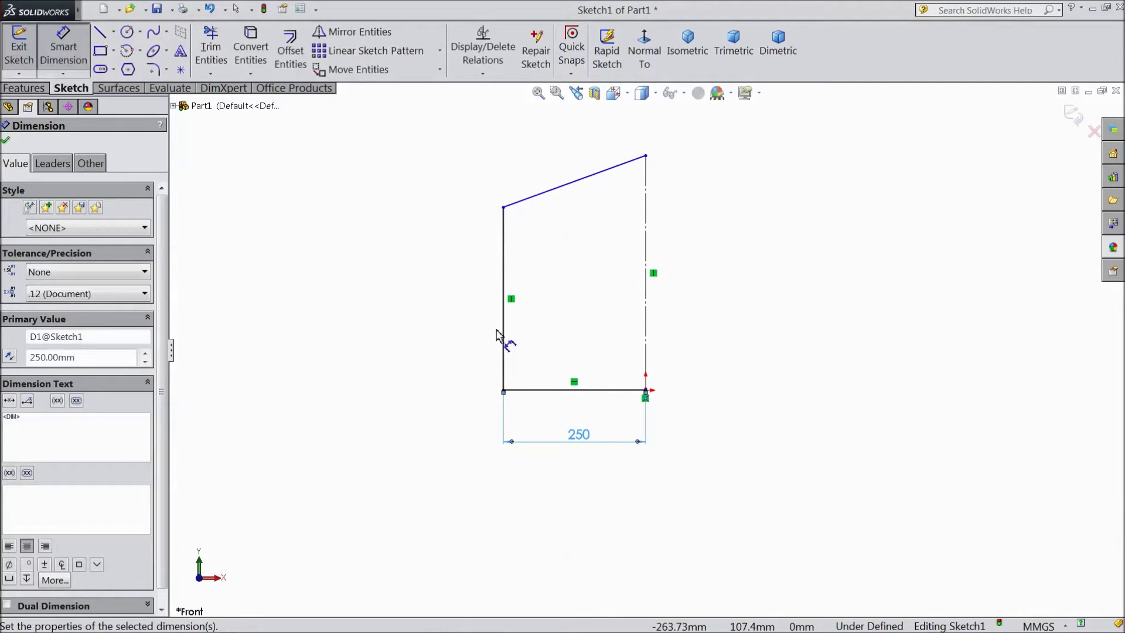
left_click(503, 332)
left_click(452, 308)
type("278")
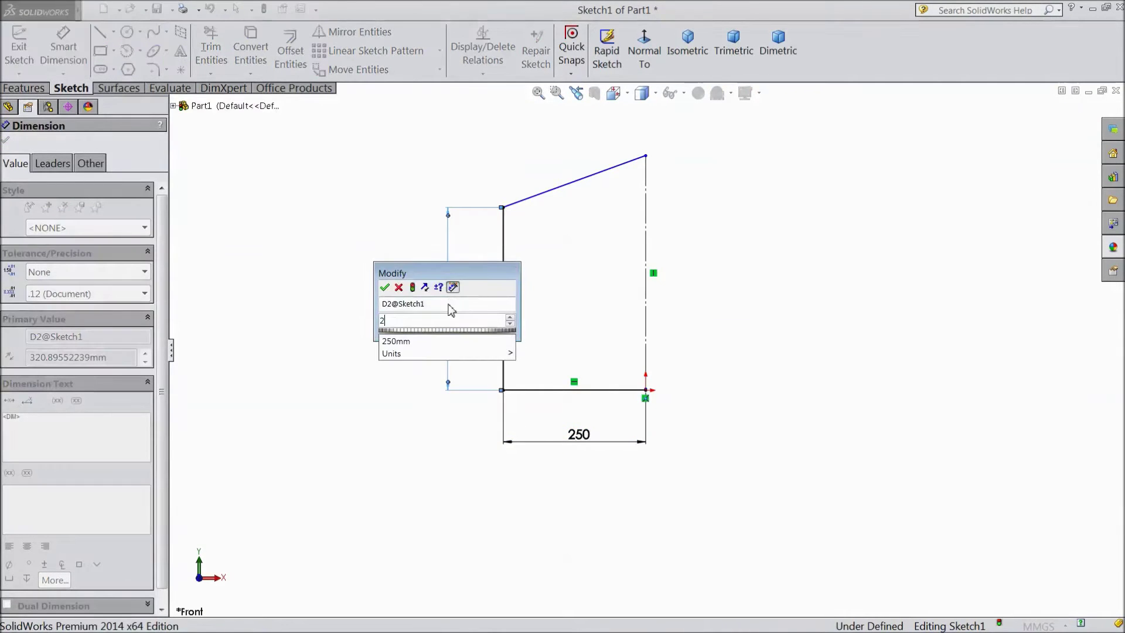
left_click(384, 287)
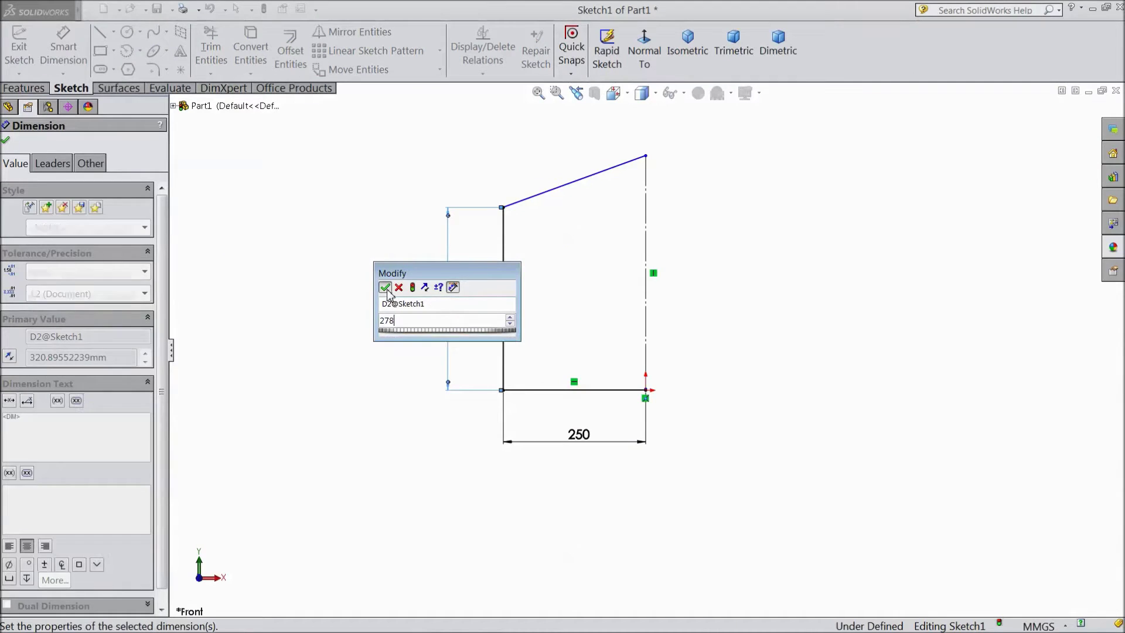
left_click(646, 307)
left_click(710, 282)
type("310")
left_click(643, 268)
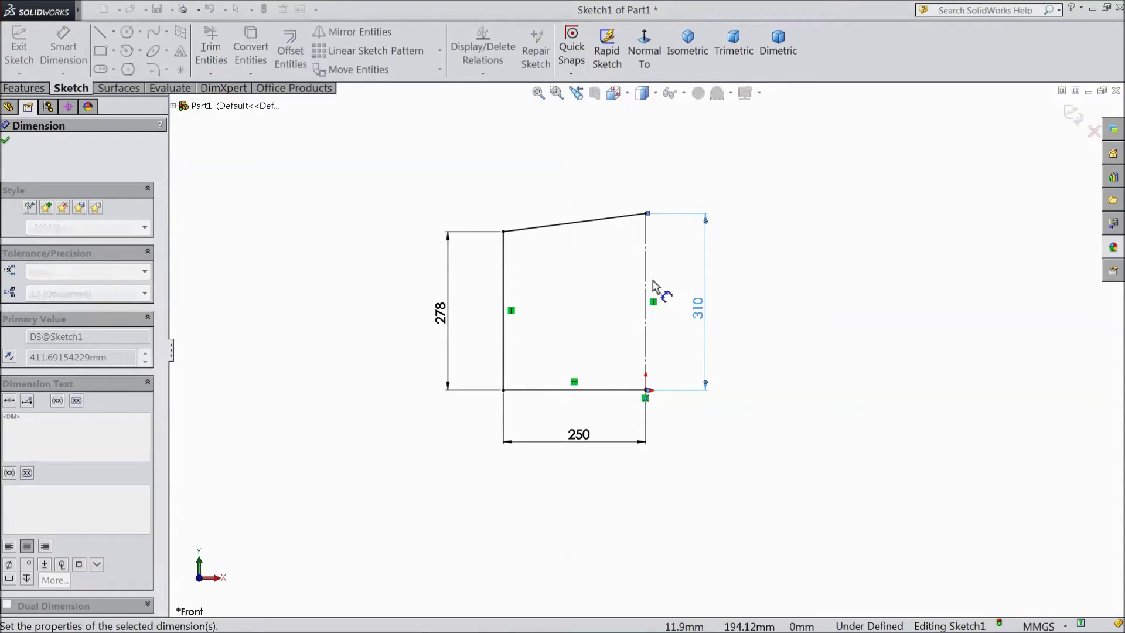
left_click(5, 142)
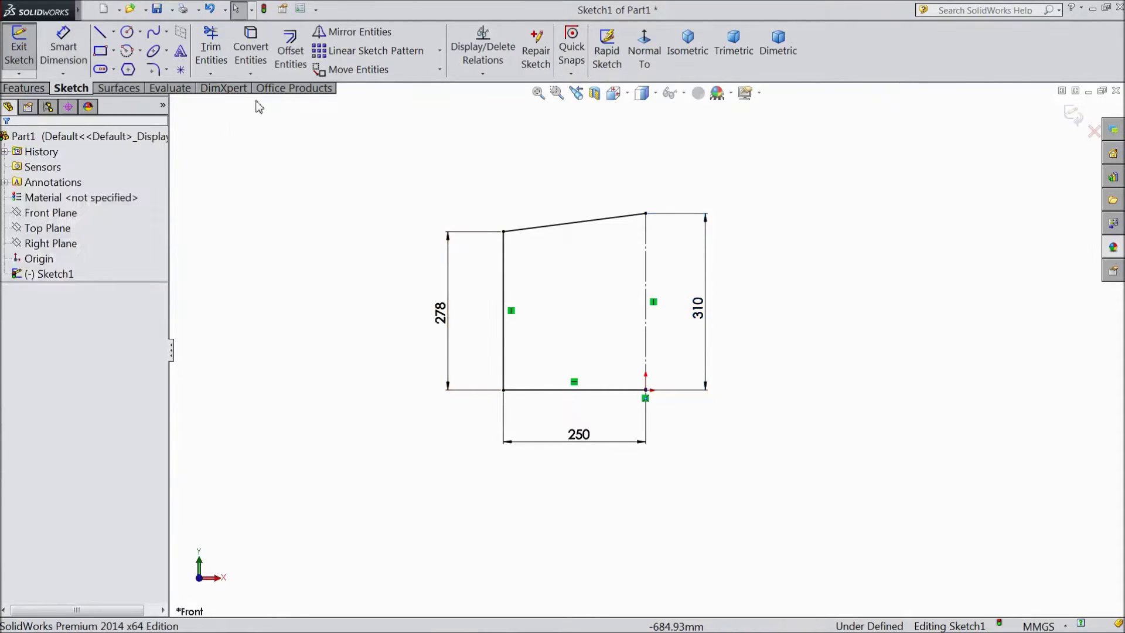
Mirror the three outline lines about the vertical centerline into a full symmetric profile.
left_click(352, 31)
mouse_move(546, 206)
left_mouse_down()
mouse_move(529, 301)
mouse_move(441, 447)
left_mouse_up()
left_click(106, 342)
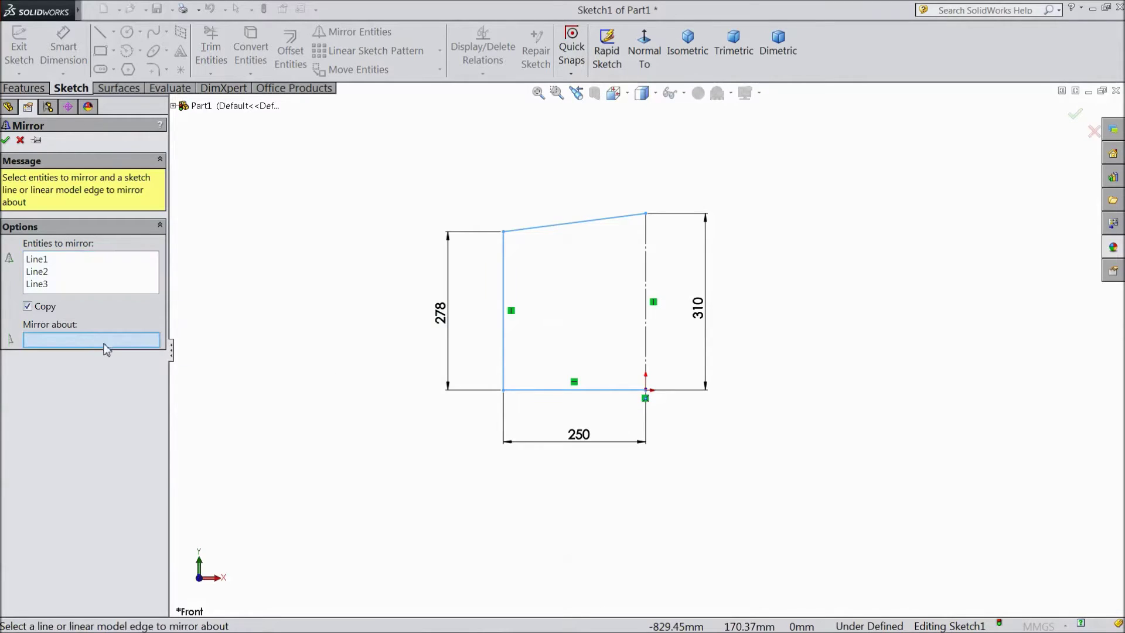
left_click(644, 296)
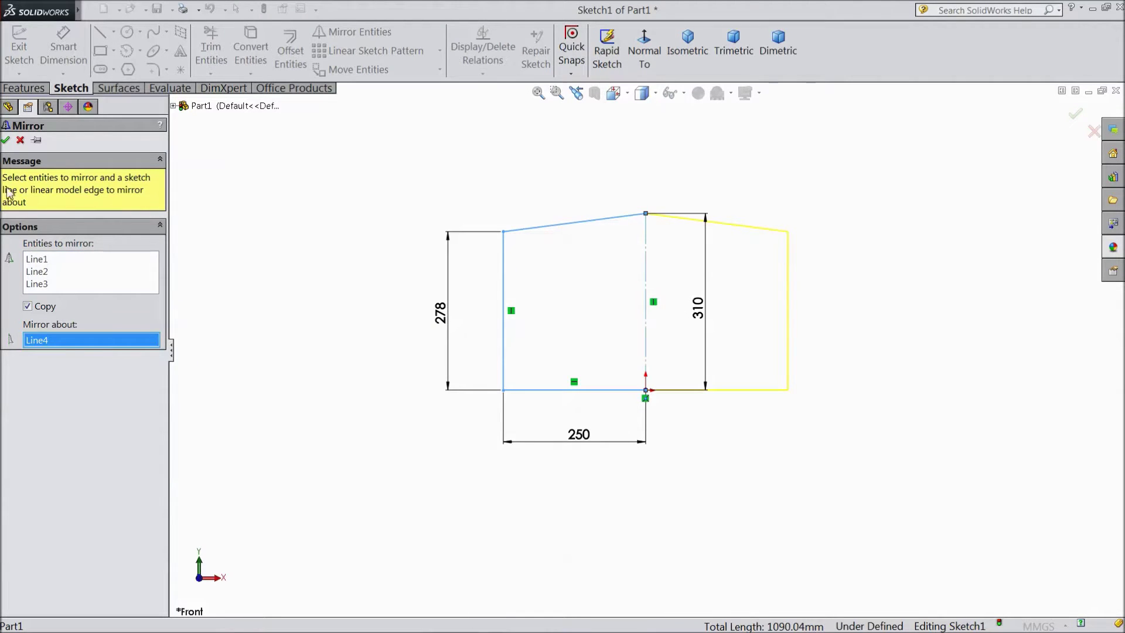
left_click(6, 140)
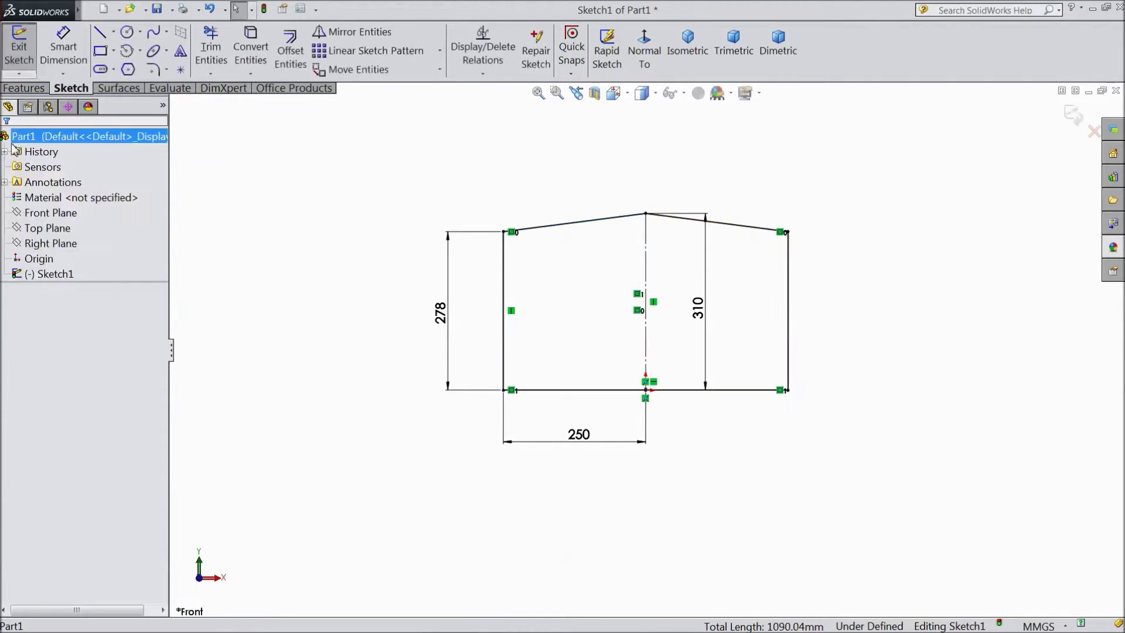
Apply R80 sketch fillets to the top-left and top-right corners.
left_click(154, 70)
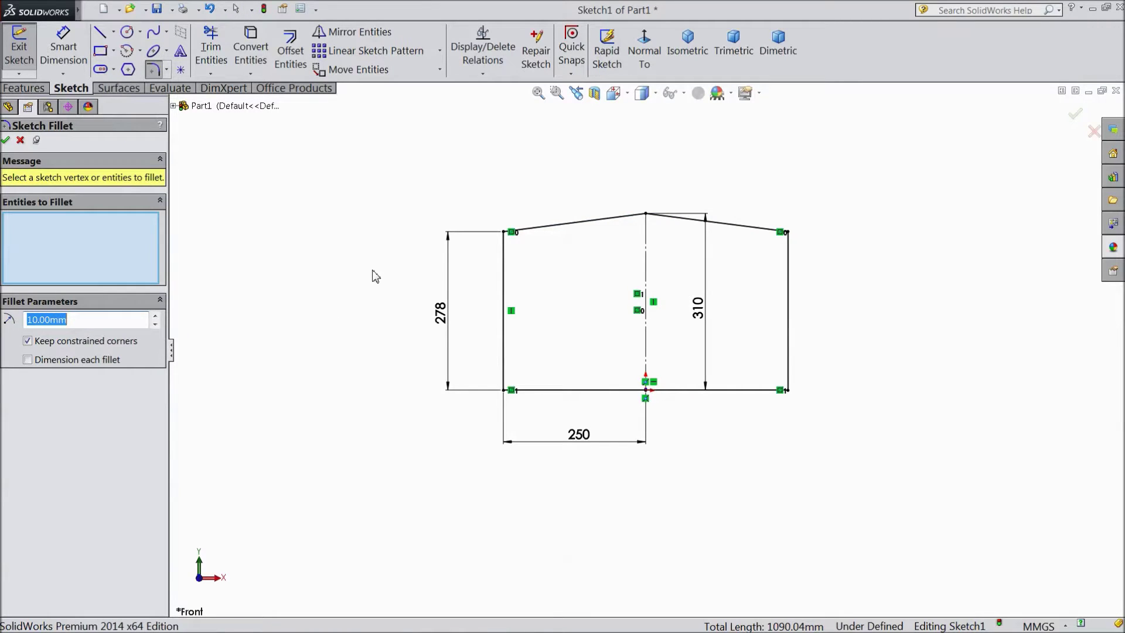
left_click(510, 235)
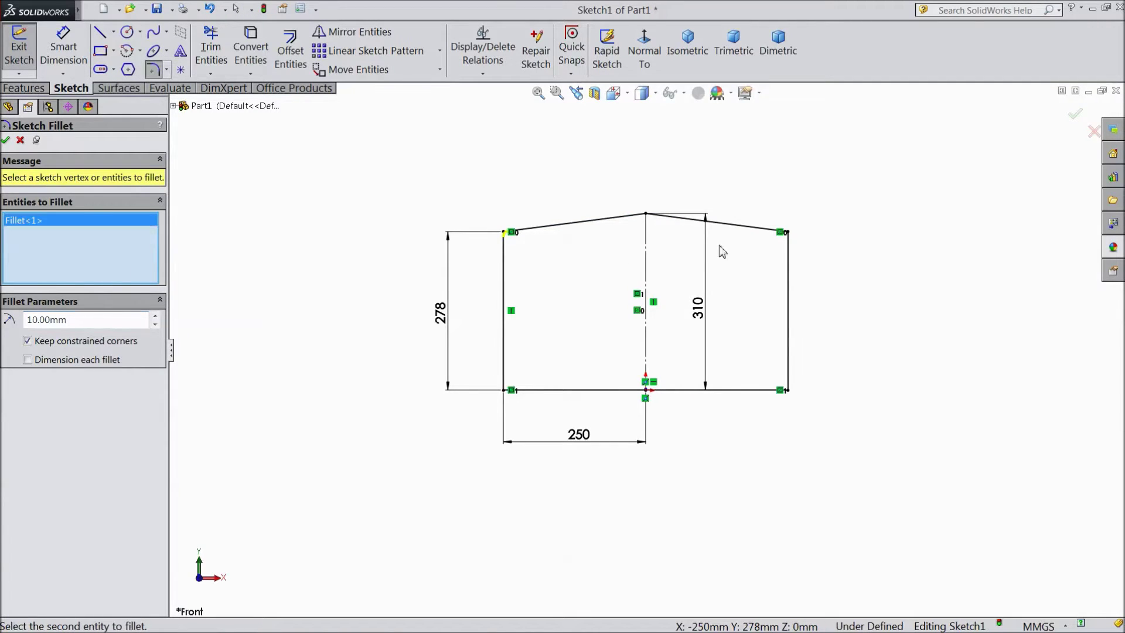
left_click(788, 233)
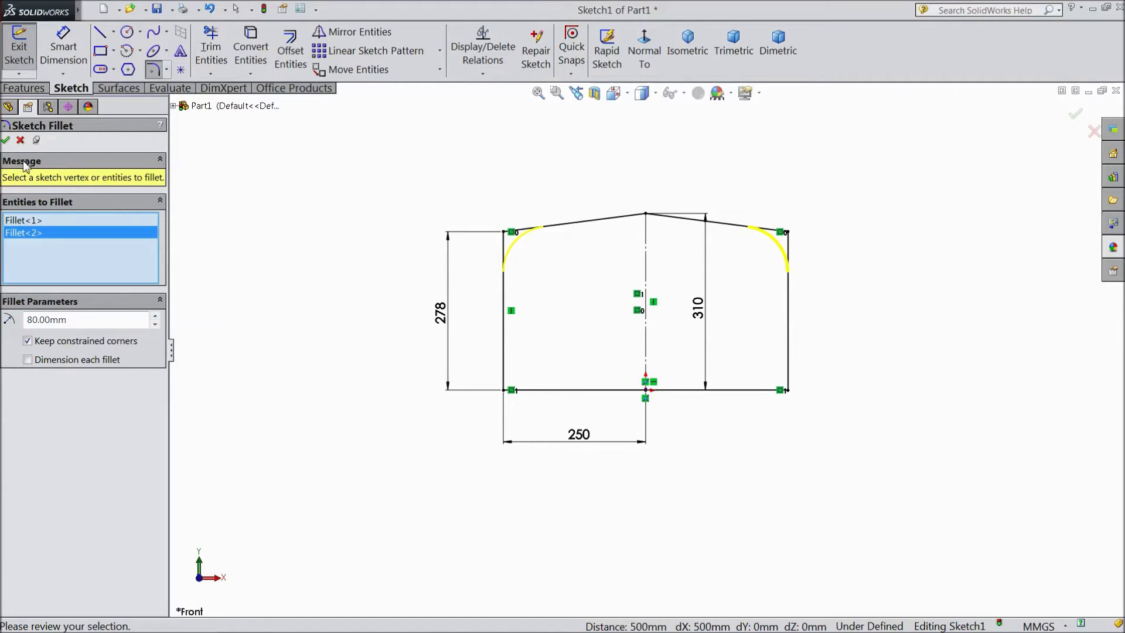
left_click(6, 142)
left_click(6, 142)
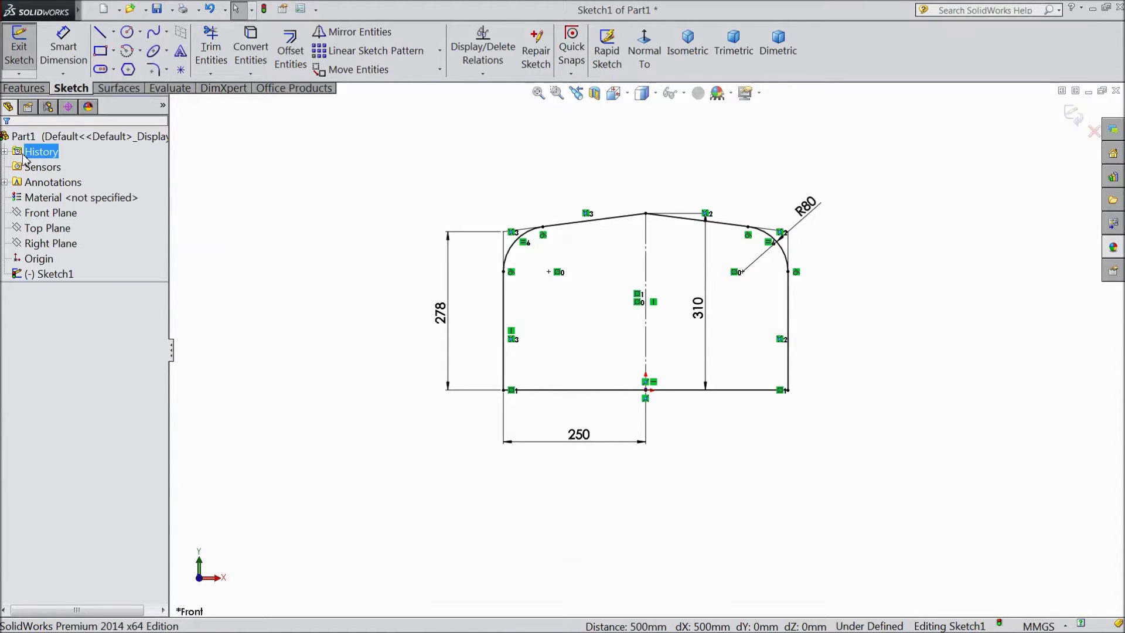
Extrude both profile regions 1140 mm in the reversed direction as Boss-Extrude1.
left_click(24, 89)
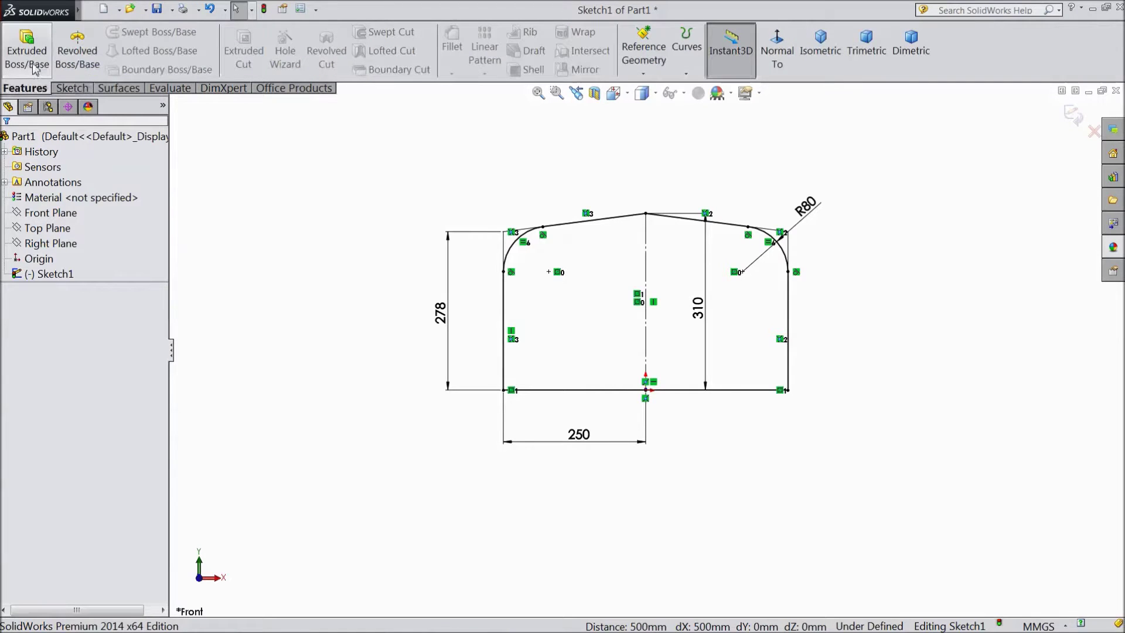
left_click(39, 63)
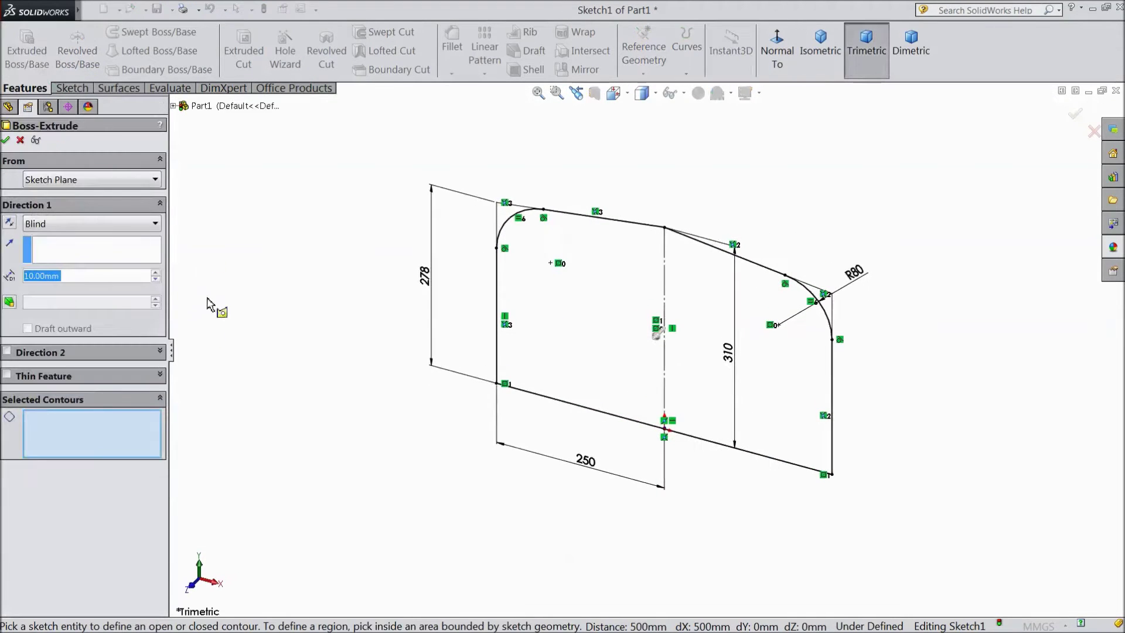
left_click(565, 320)
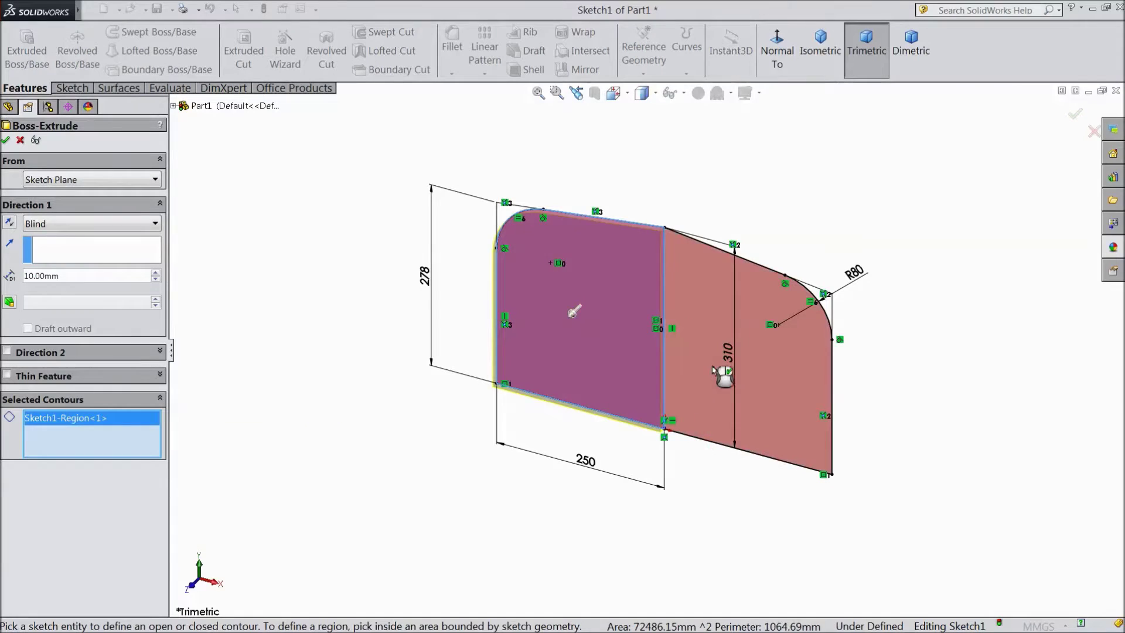
left_click(721, 377)
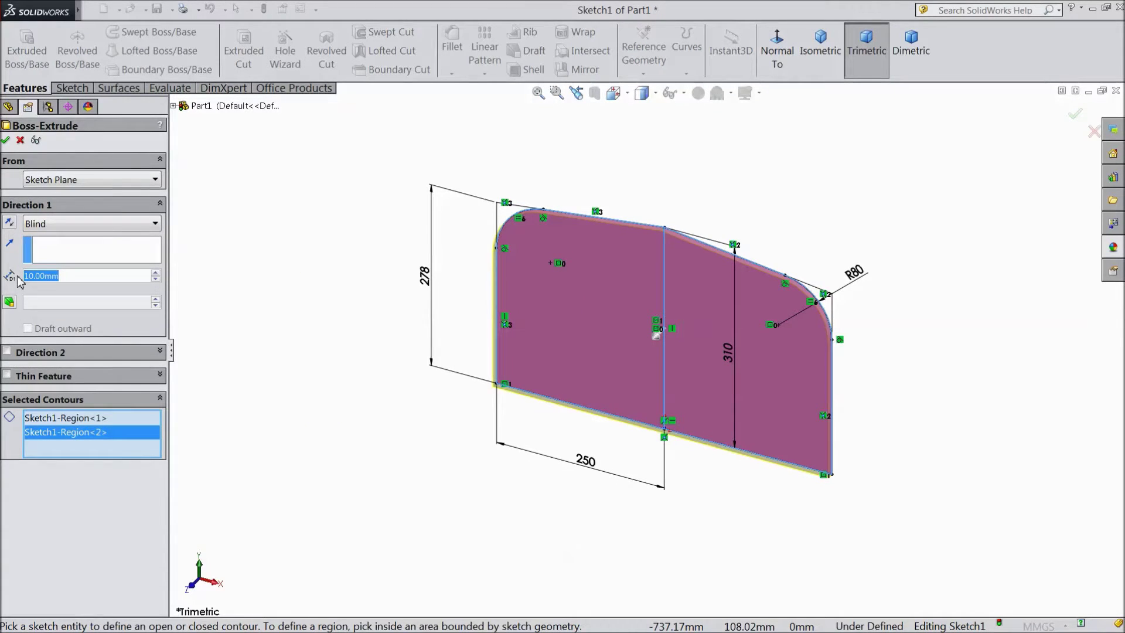
type("1140")
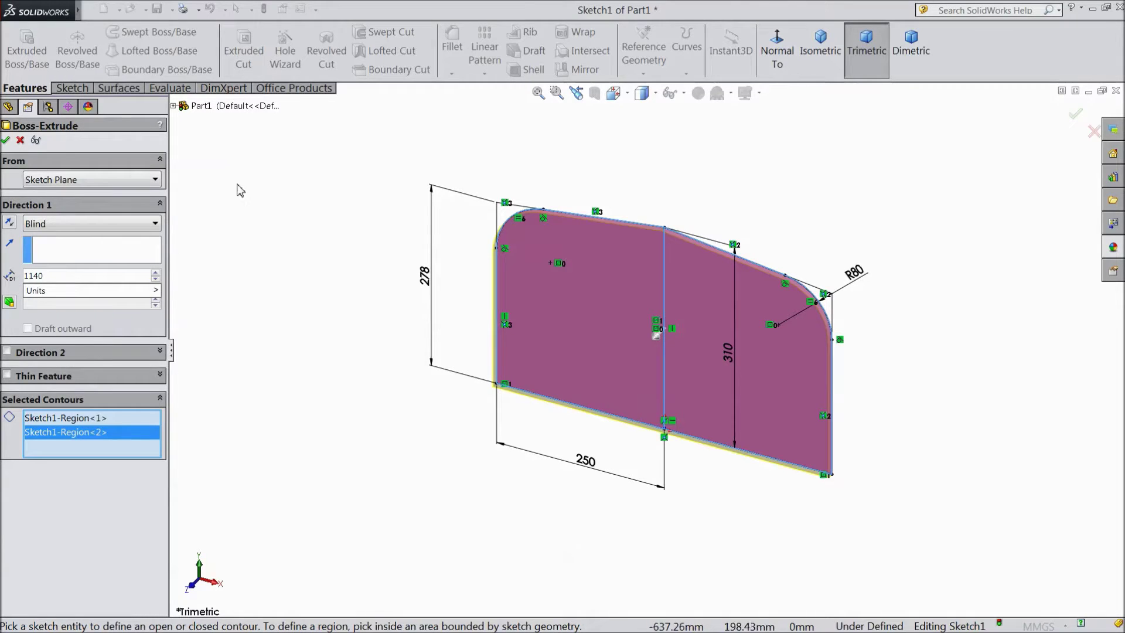
key("Return")
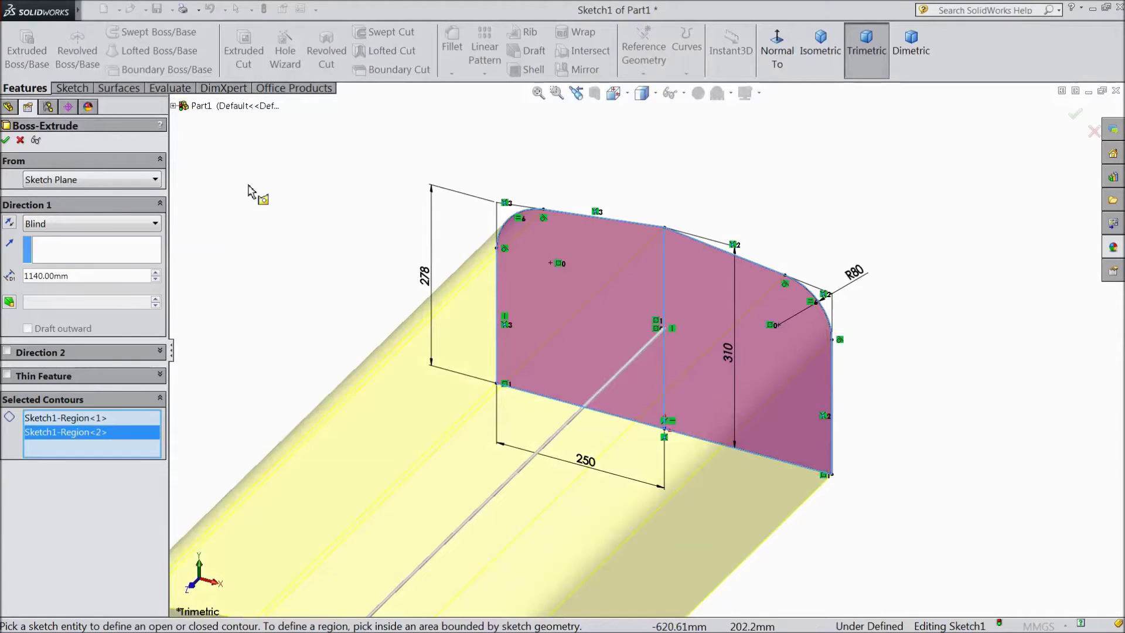
left_click(9, 223)
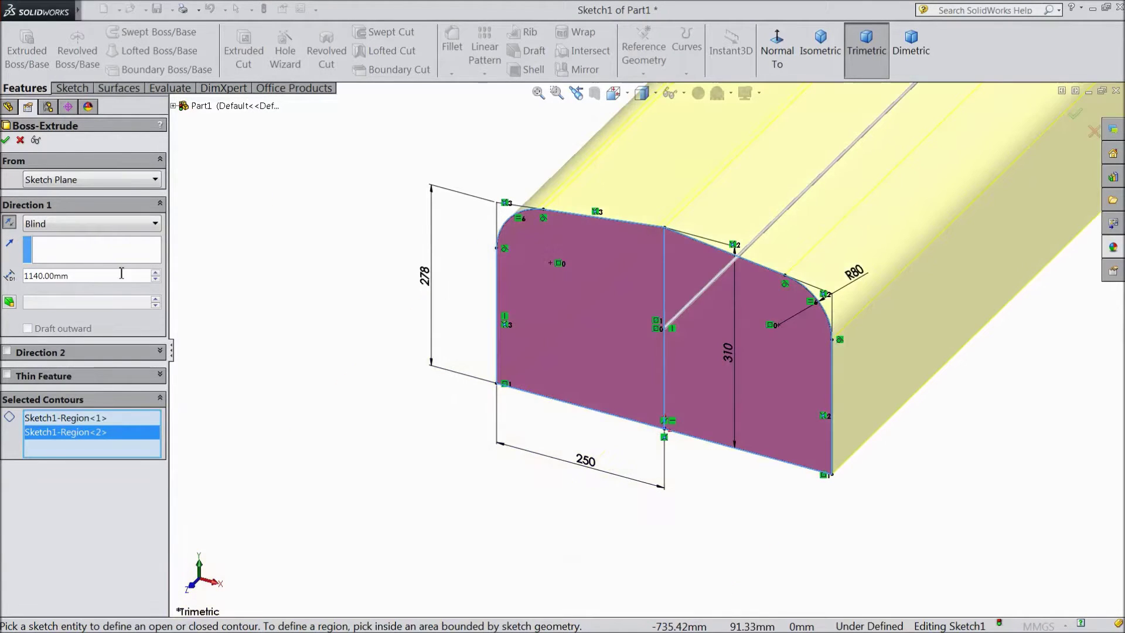
key("f")
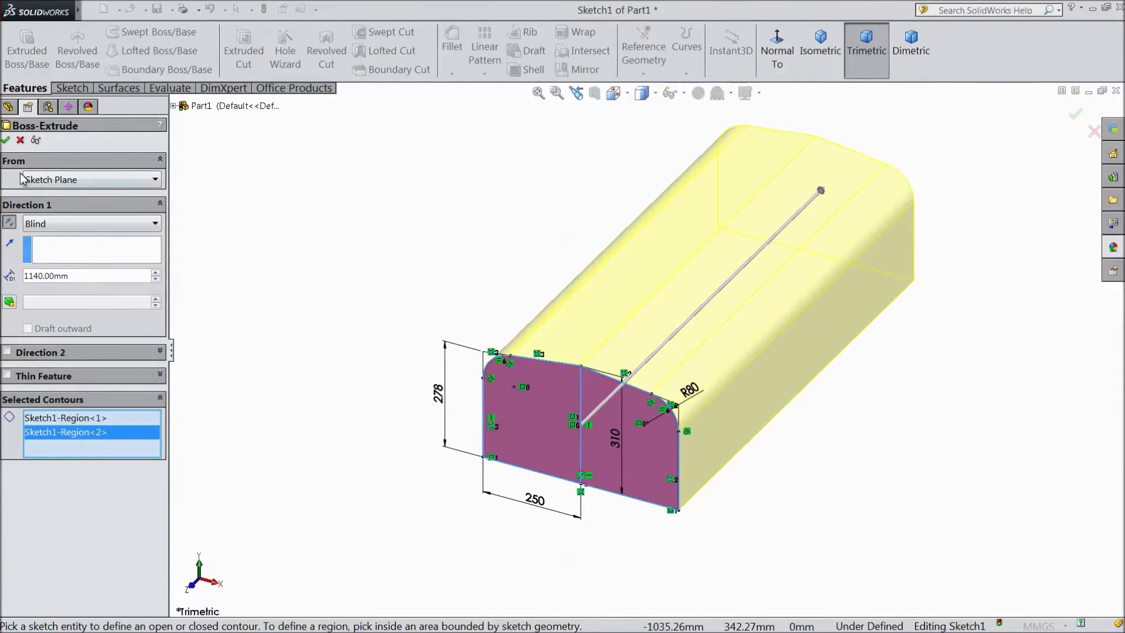
left_click(6, 141)
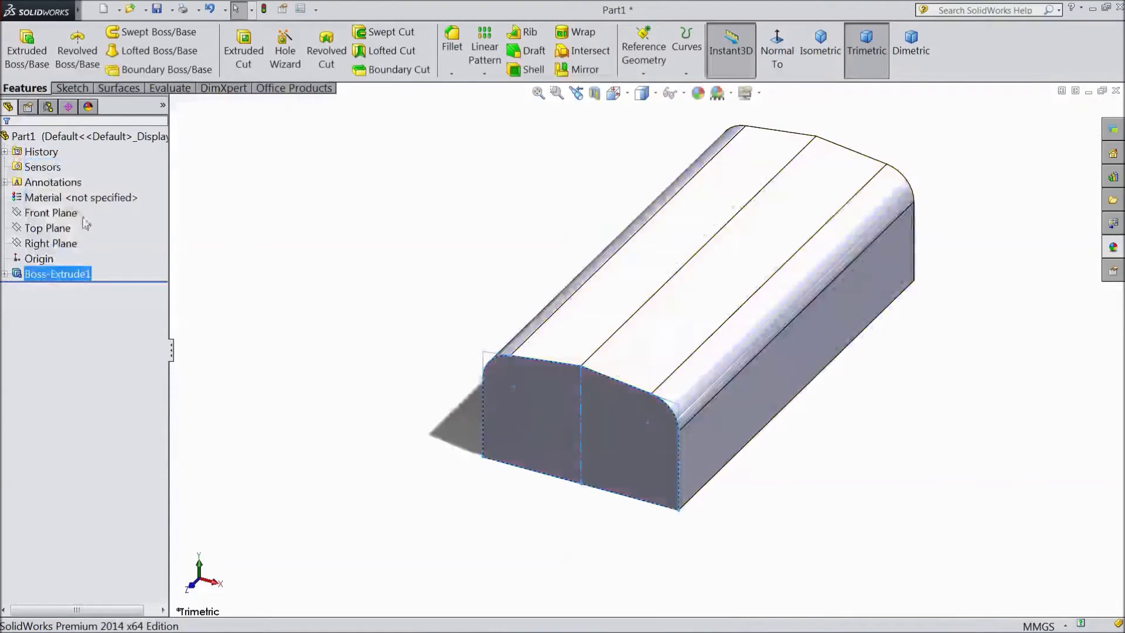
left_click(744, 412)
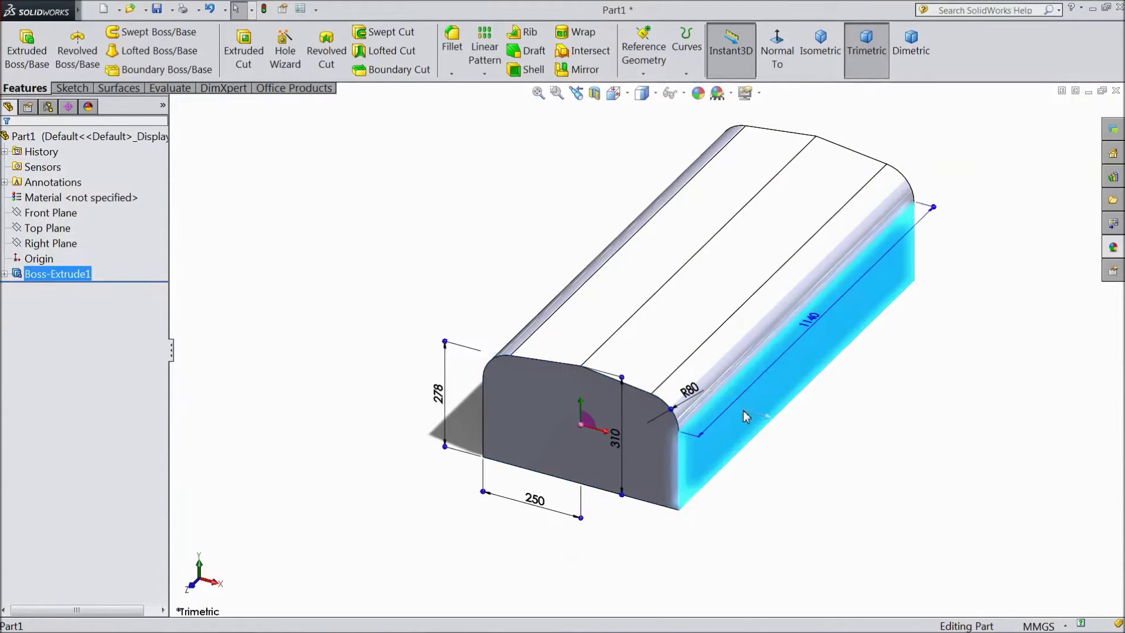
On the side face, sketch the short vertical, low horizontal and first rising slope from the lower-left corner.
left_click(793, 380)
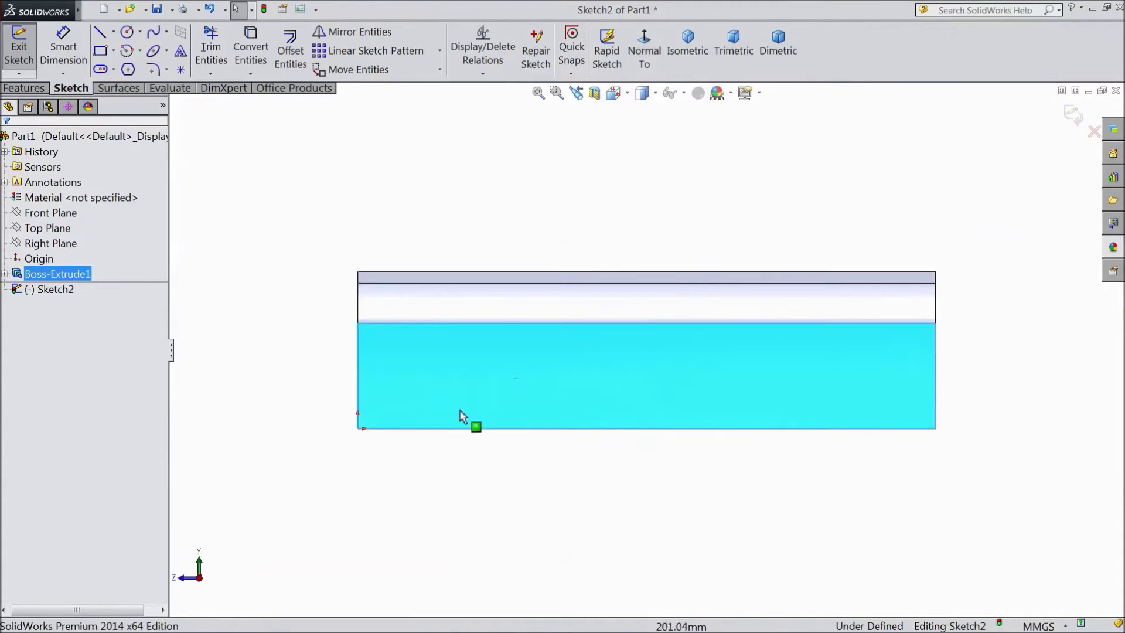
left_click(101, 36)
scroll(404, 442, "down", 2)
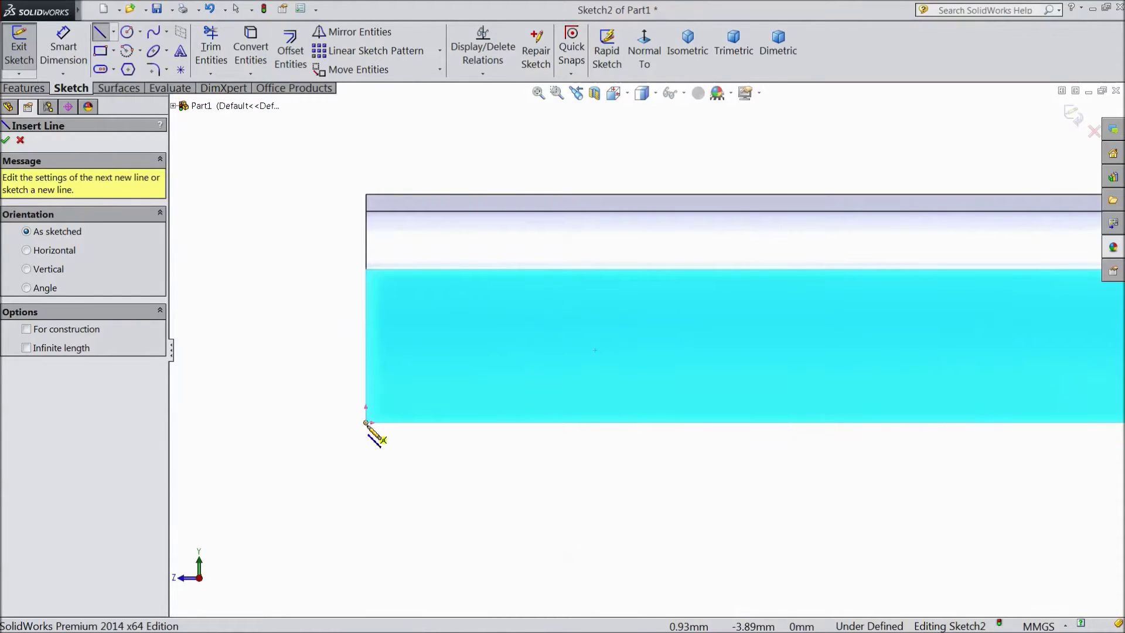
left_click(366, 422)
left_click(366, 392)
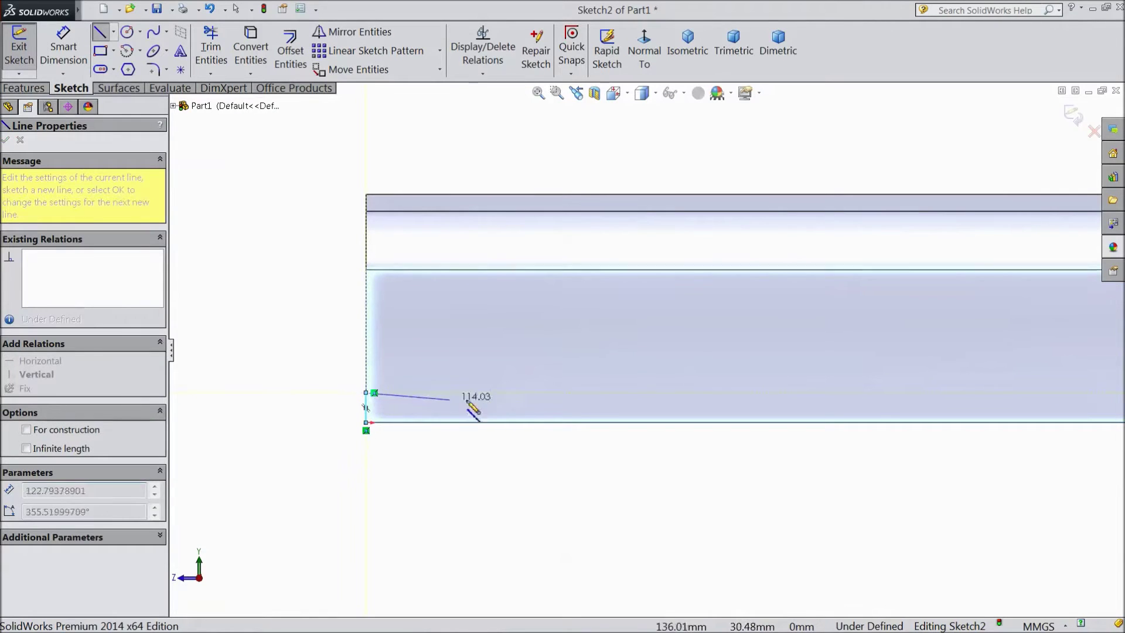
left_click(616, 393)
left_click(671, 356)
Finish the stepped outline with the upper horizontal and descending slope, closing it at the origin.
scroll(766, 359, "up", 3)
left_click(853, 354)
double_click(883, 391)
left_click(484, 391)
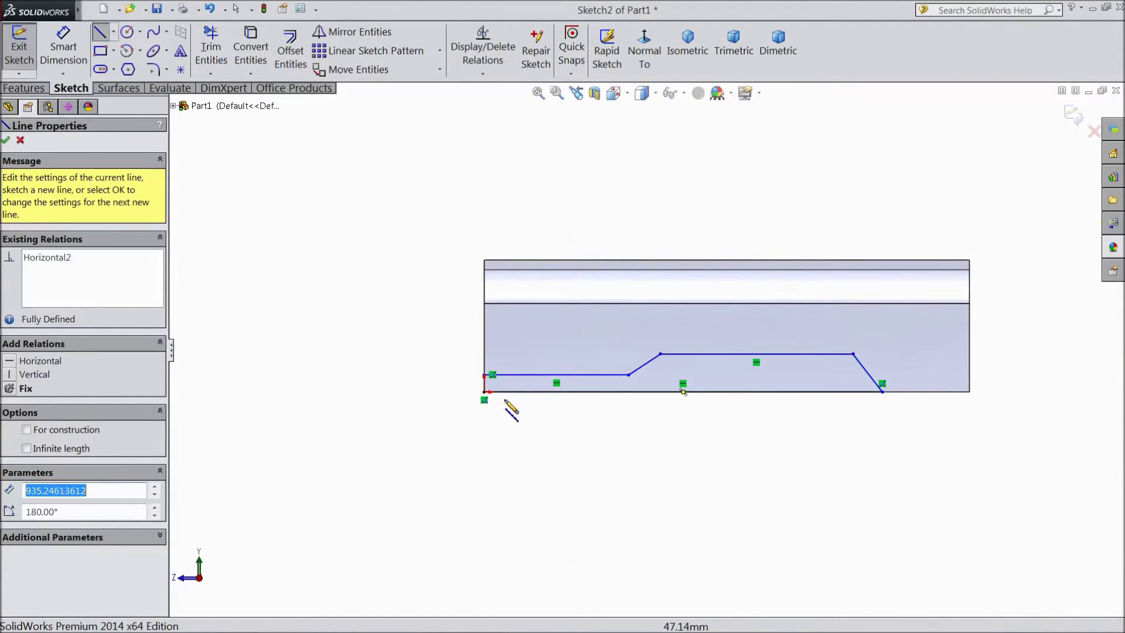
scroll(825, 346, "down", 3)
scroll(825, 347, "down", 1)
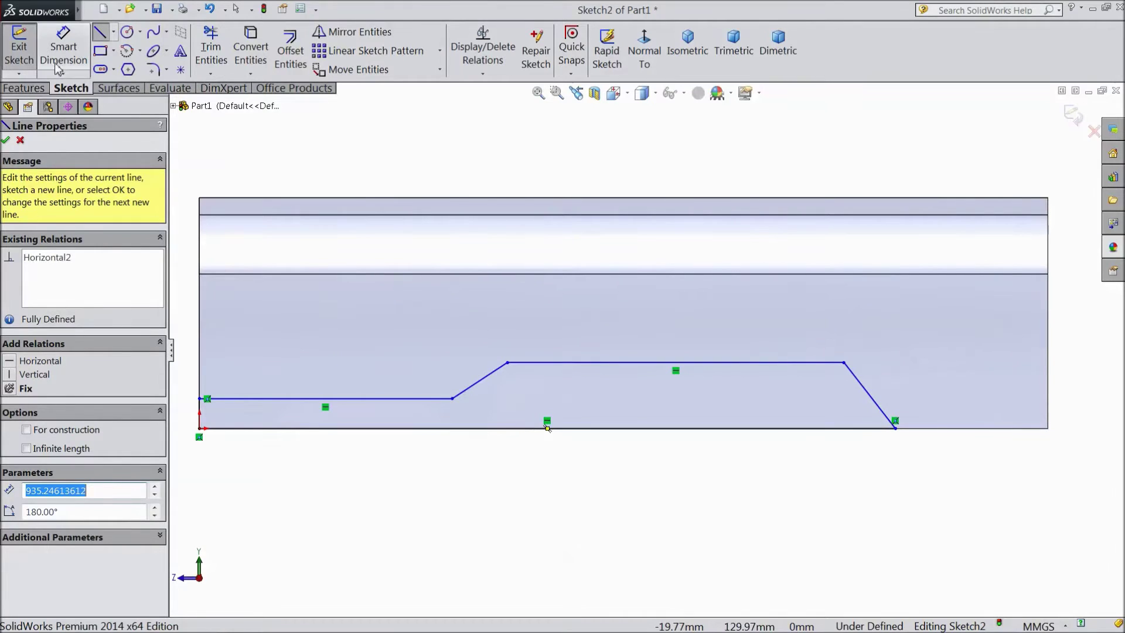
left_click(63, 47)
scroll(647, 353, "up", 1)
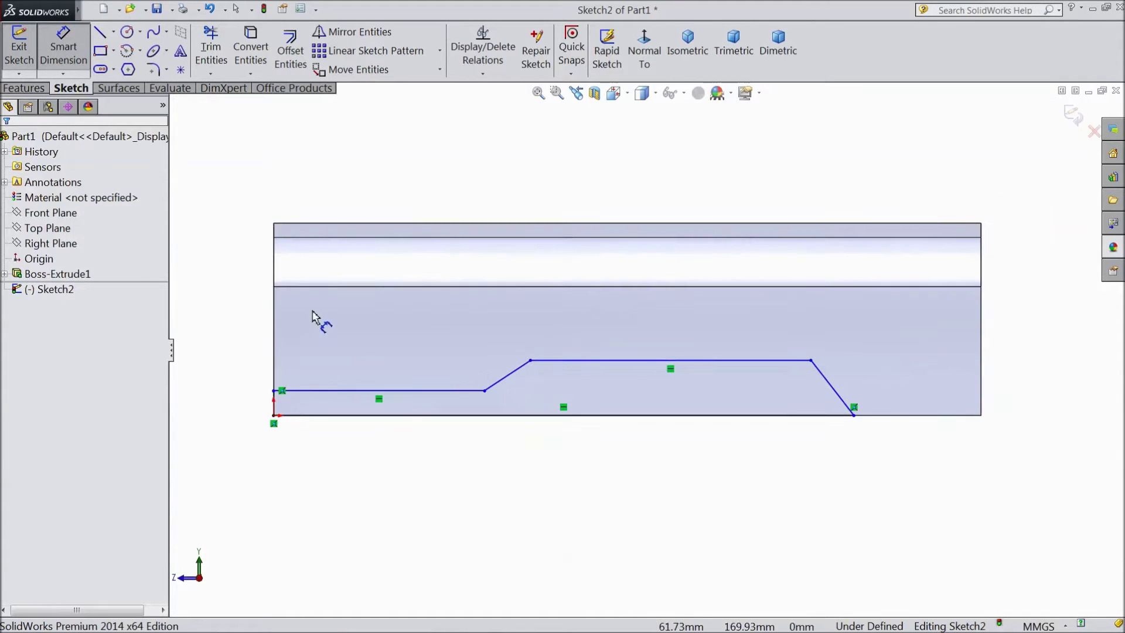
Dimension the short vertical line 20 mm and the first slope's width 15 mm.
left_click(274, 410)
left_click(258, 410)
type("20")
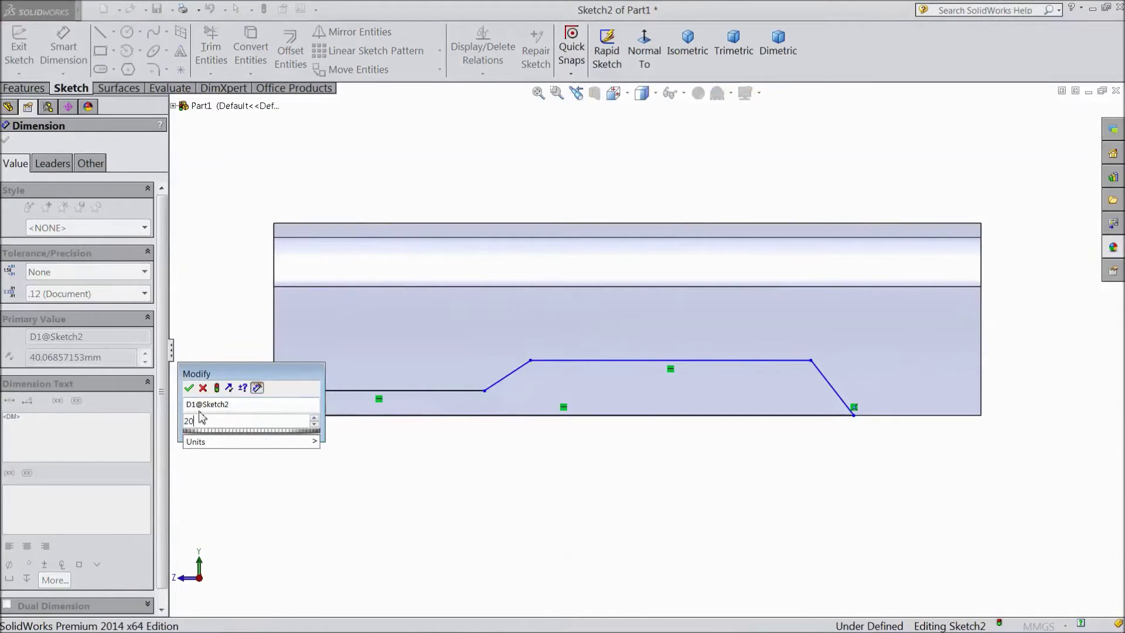
left_click(189, 387)
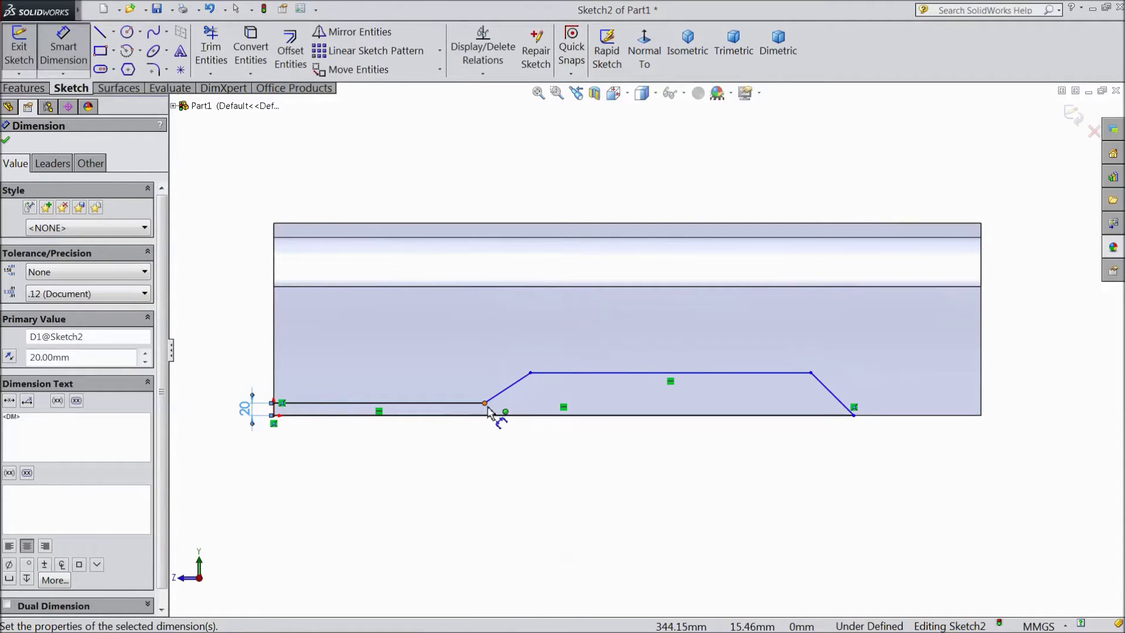
left_click(485, 403)
left_click(530, 372)
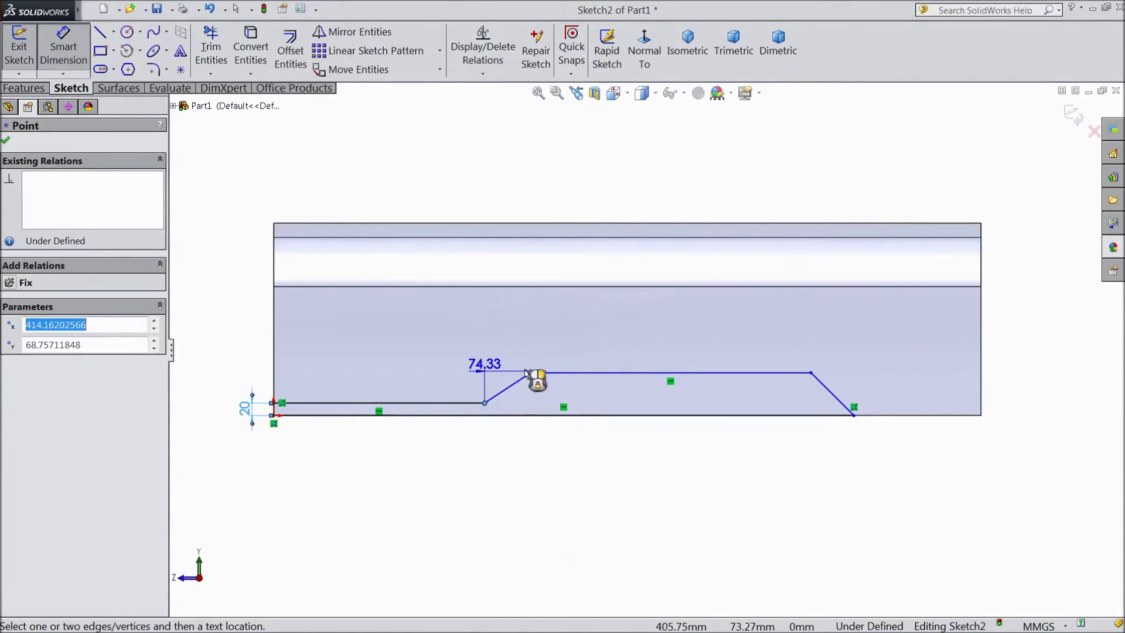
left_click(513, 342)
type("15")
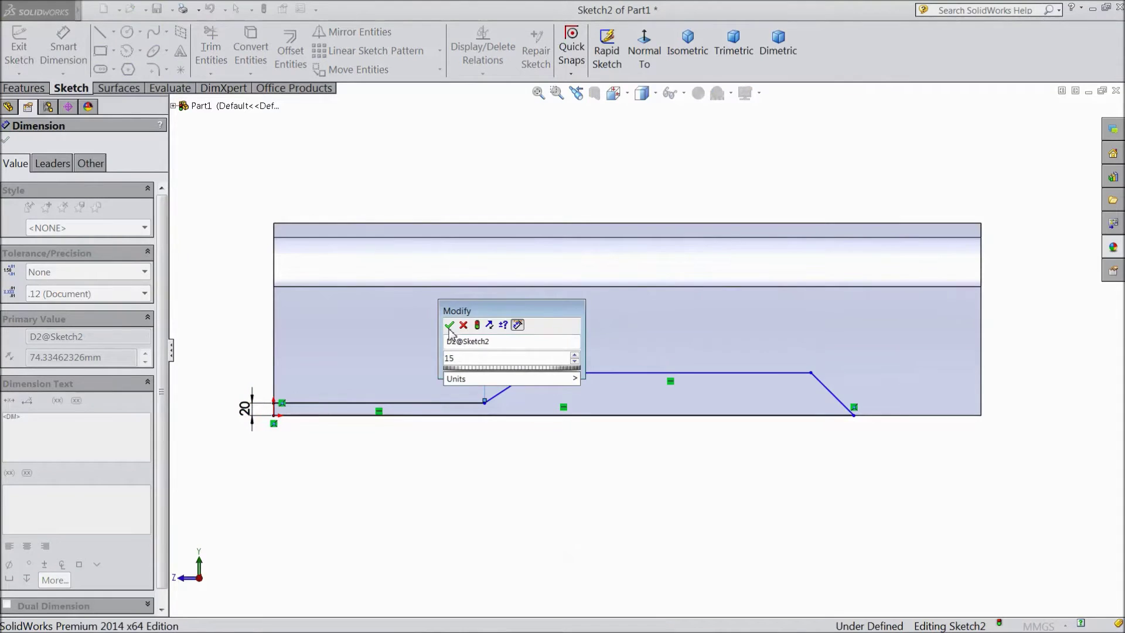
left_click(449, 326)
Dimension the second slope's width 20 mm and the profile height 50 mm.
left_click(853, 416)
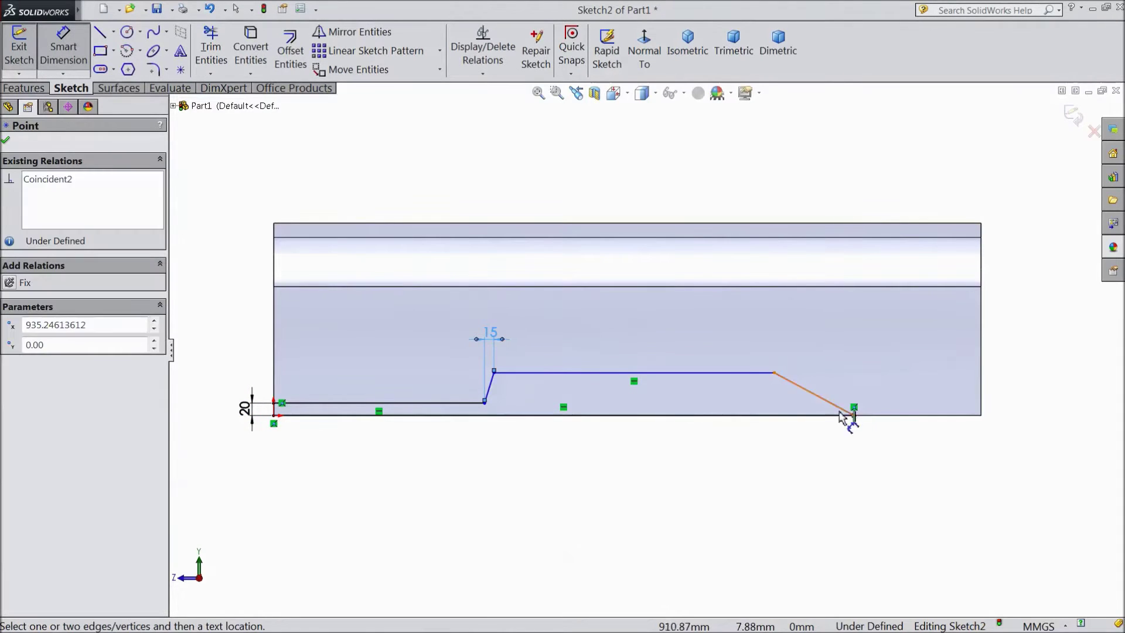
left_click(775, 373)
left_click(762, 335)
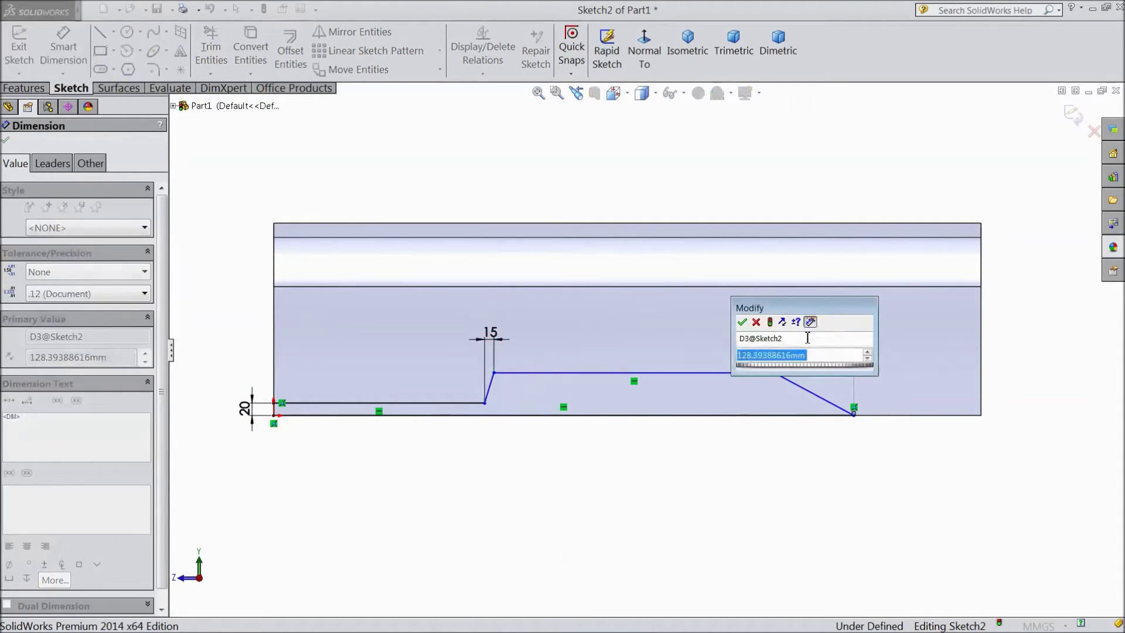
type("20")
left_click(742, 321)
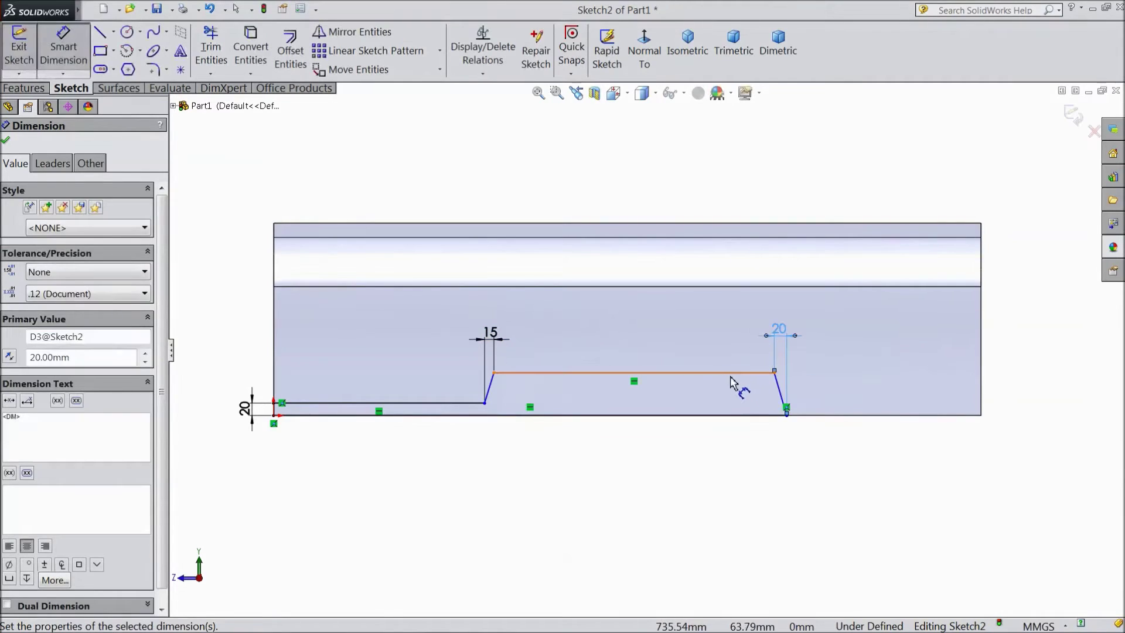
left_click(741, 380)
left_click(741, 416)
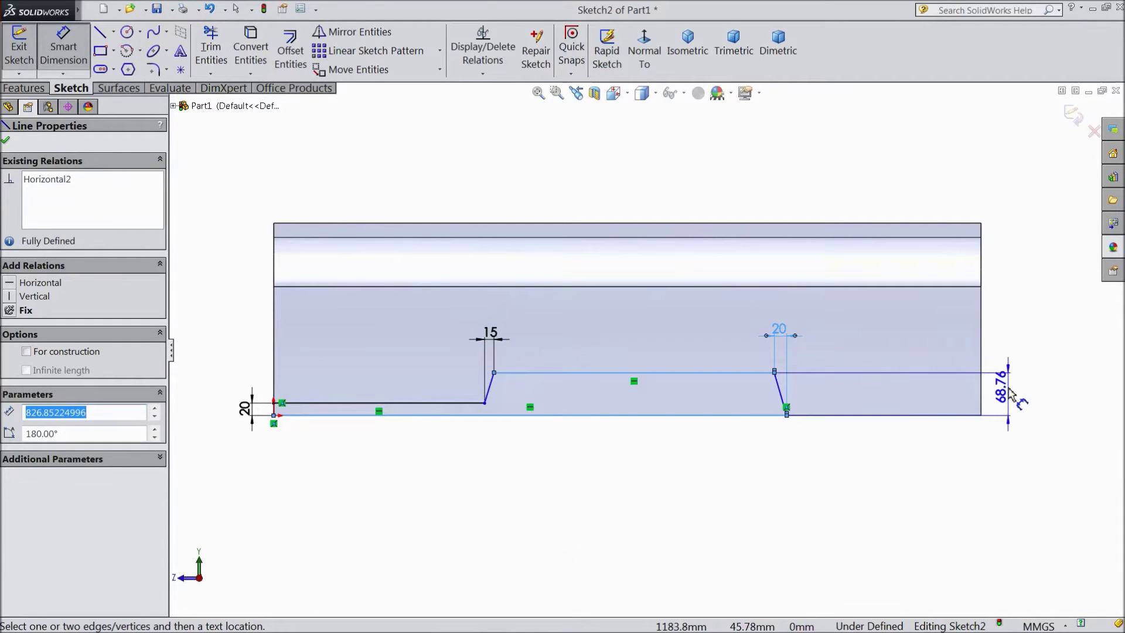
left_click(1010, 398)
type("50")
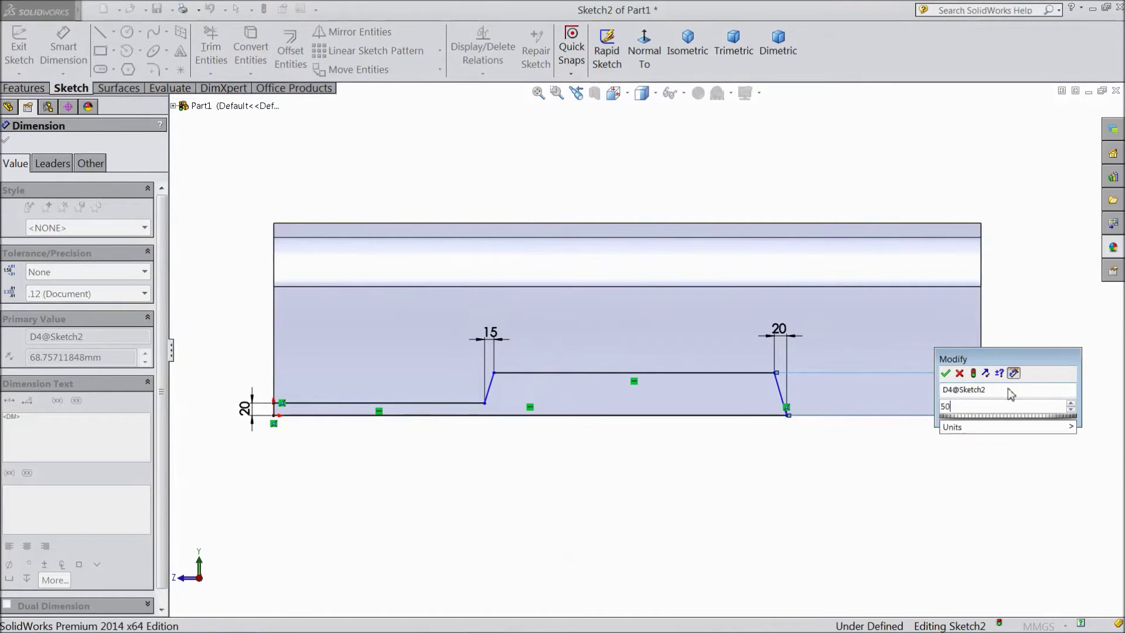
left_click(945, 374)
Set a 140 mm distance from the second slope to the part's end.
scroll(786, 421, "down", 3)
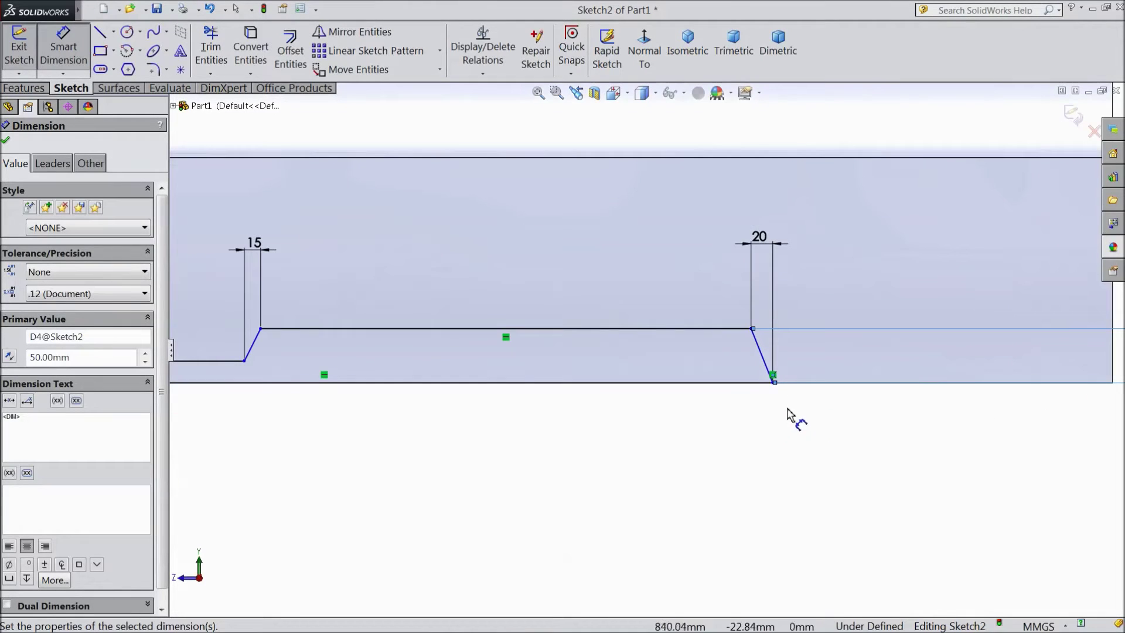
left_click(773, 384)
scroll(855, 404, "up", 3)
left_click(916, 370)
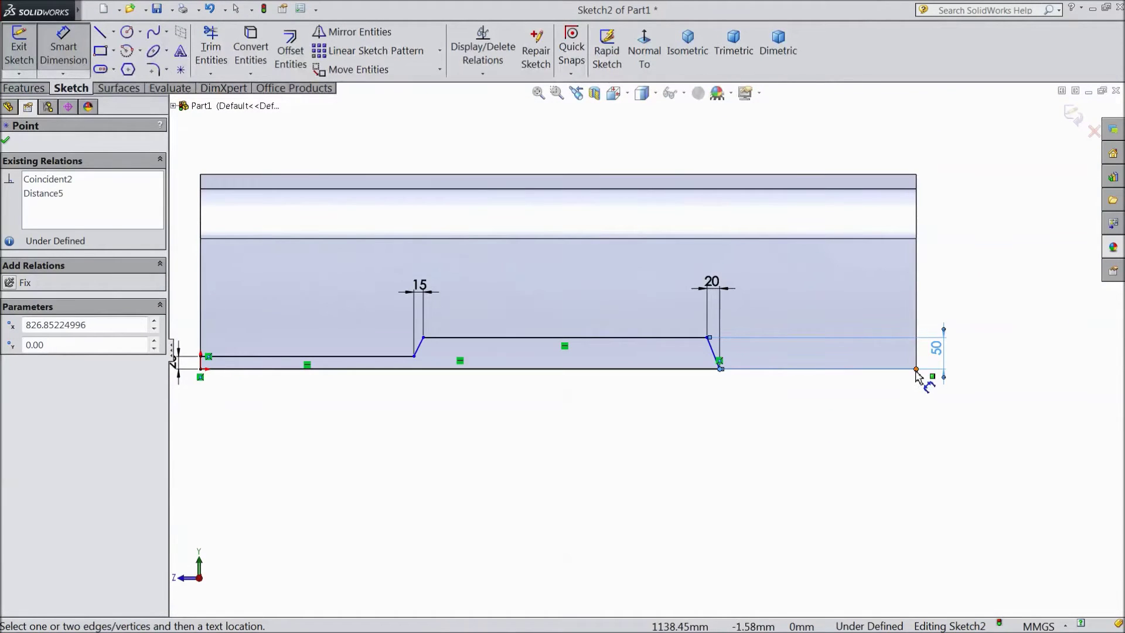
left_click(800, 416)
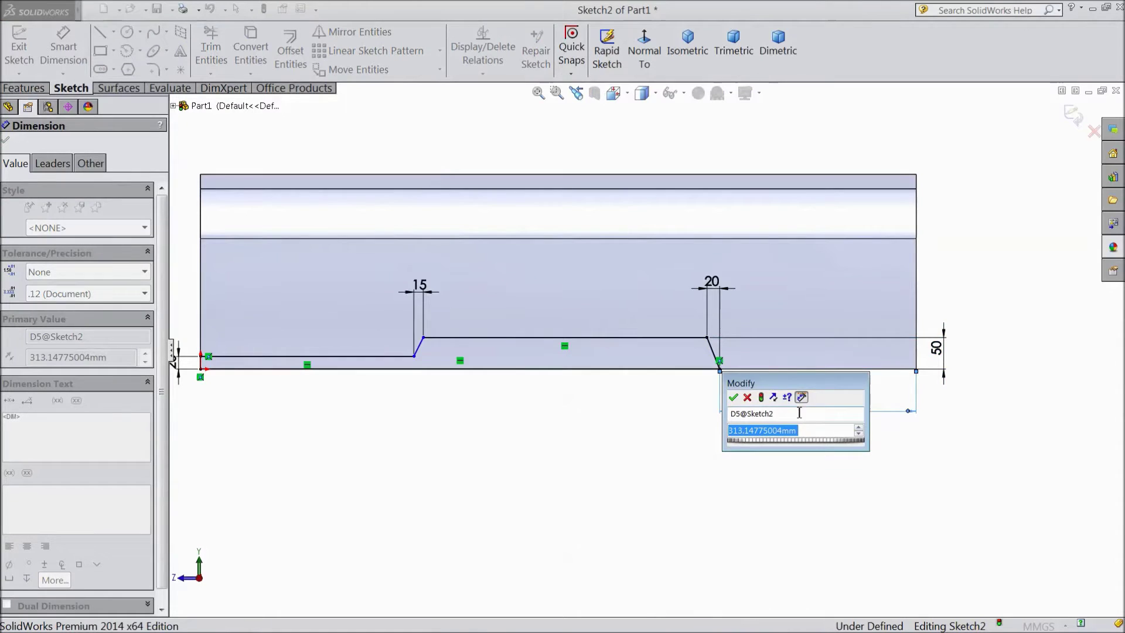
type("140")
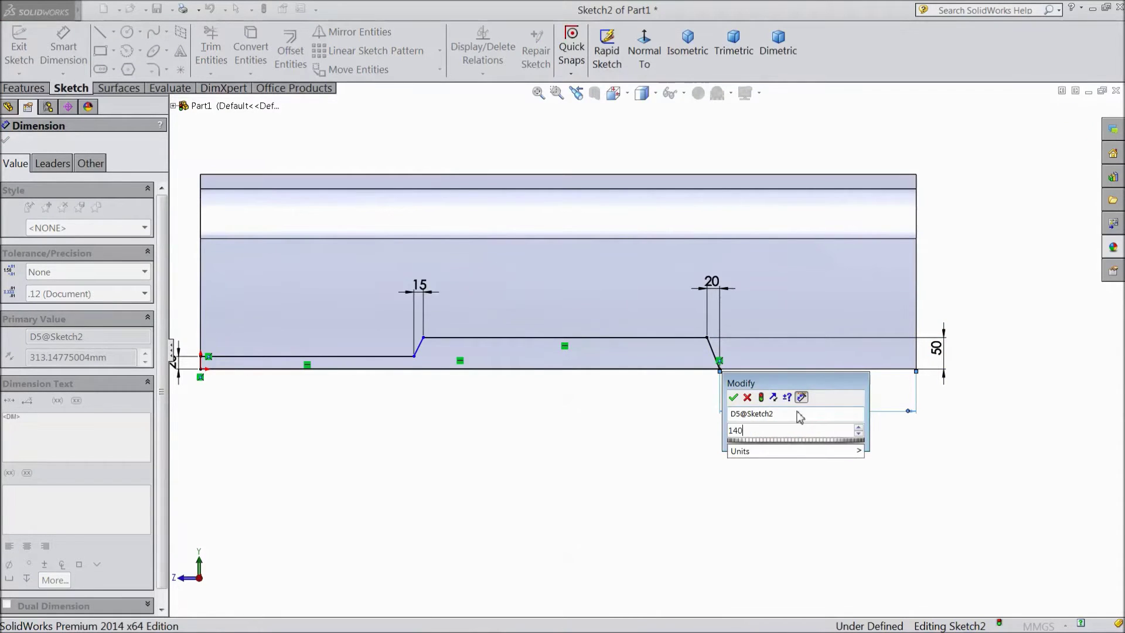
left_click(734, 398)
key("f")
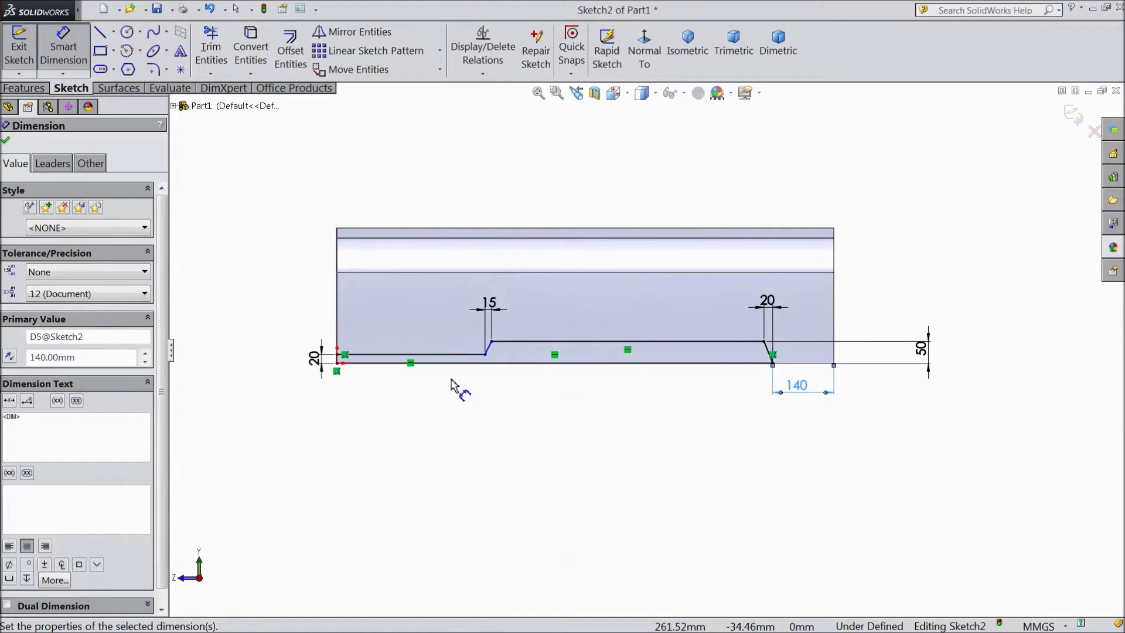
left_click(153, 71)
Round the first slope's lower corner with a 10 mm sketch fillet.
type("10")
key("Return")
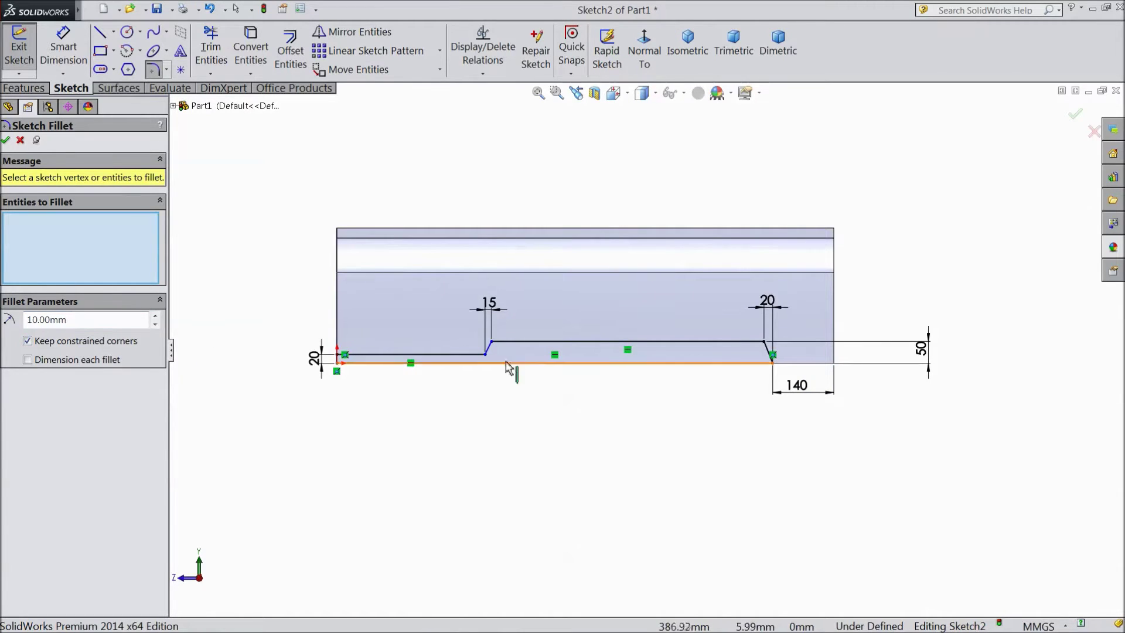
left_click(486, 356)
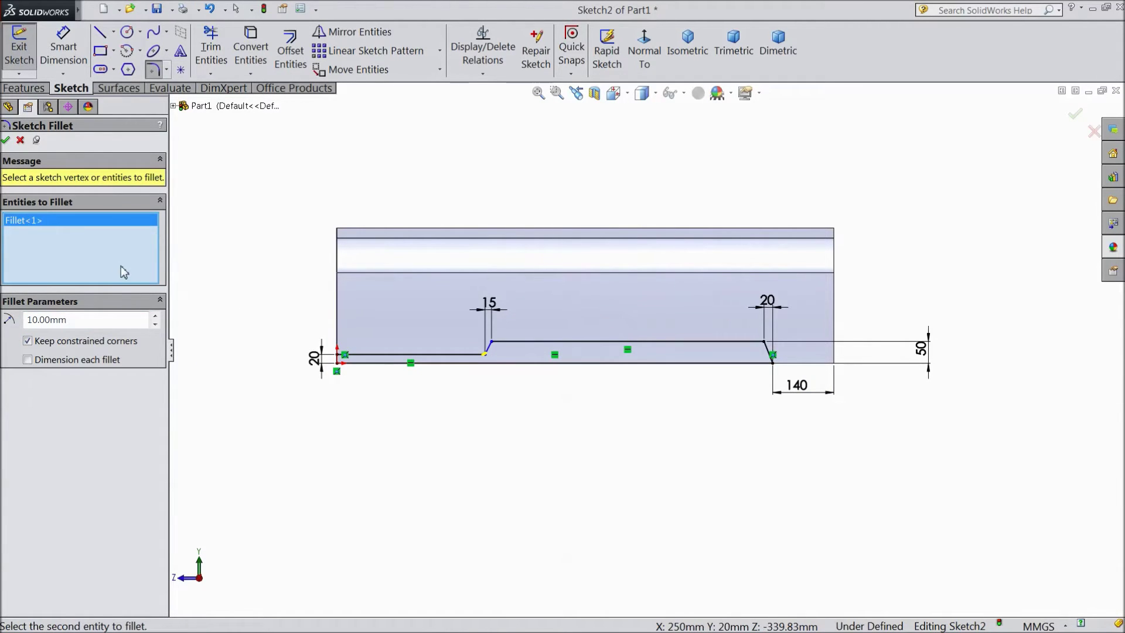
left_click(6, 140)
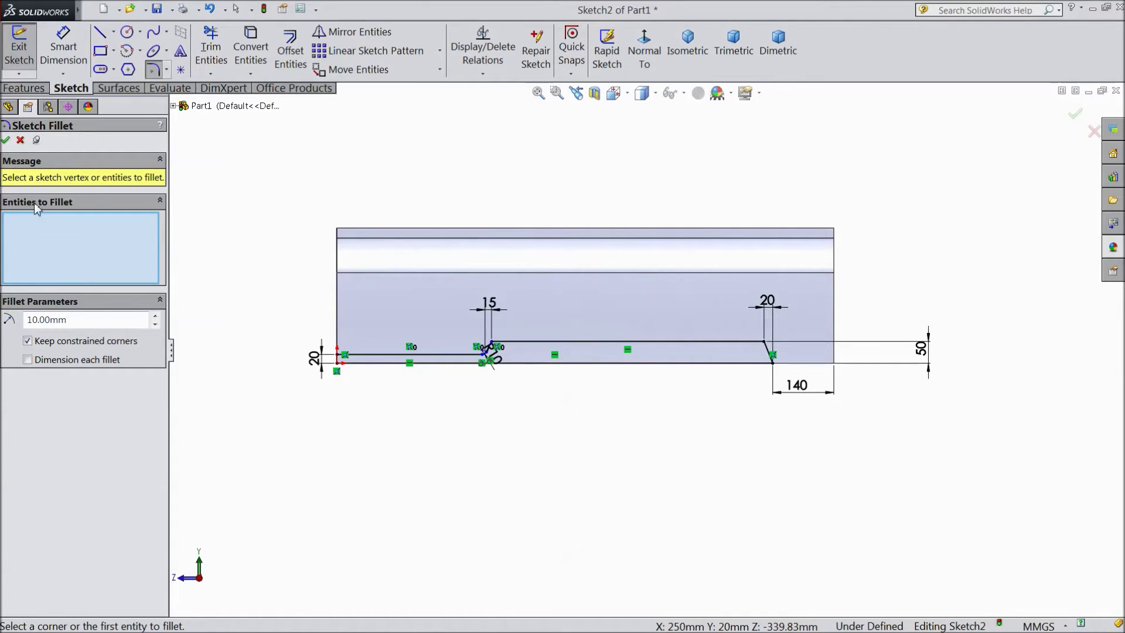
Round the upper corners of both slopes with 40 mm sketch fillets.
left_click_drag(74, 322, 34, 319)
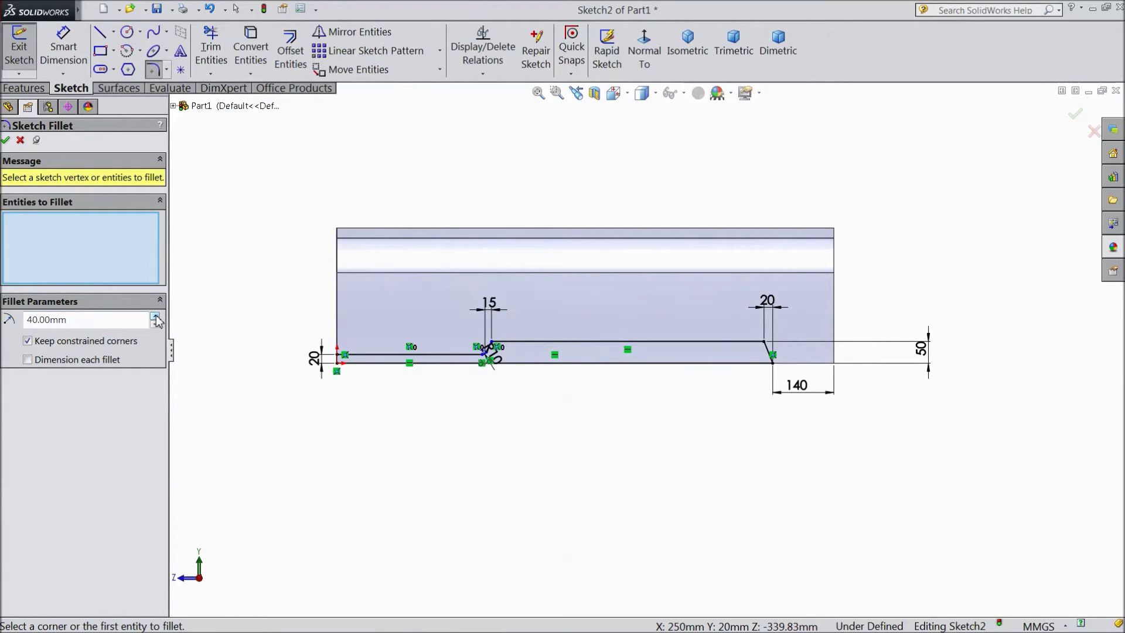
scroll(510, 360, "down", 3)
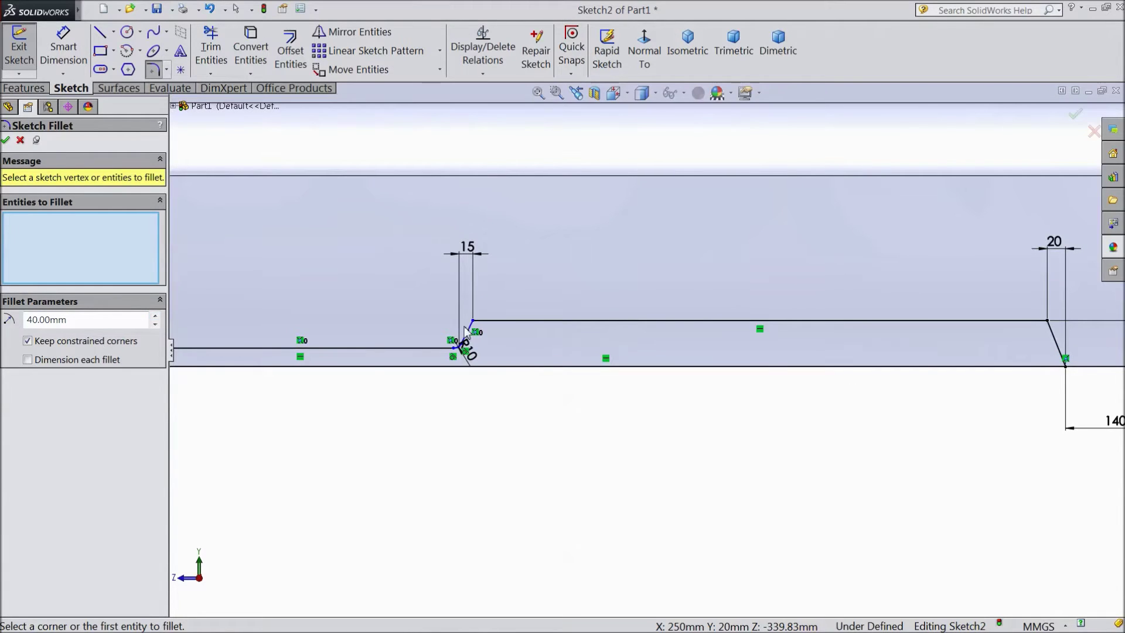
left_click(474, 323)
scroll(642, 351, "up", 1)
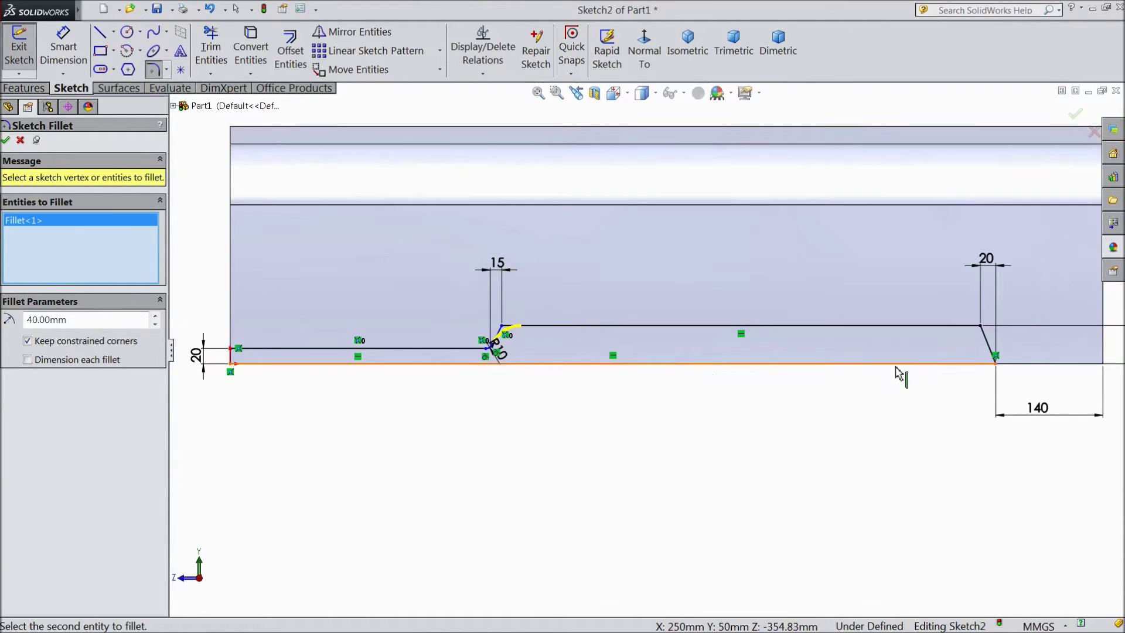
left_click(980, 326)
left_click(7, 142)
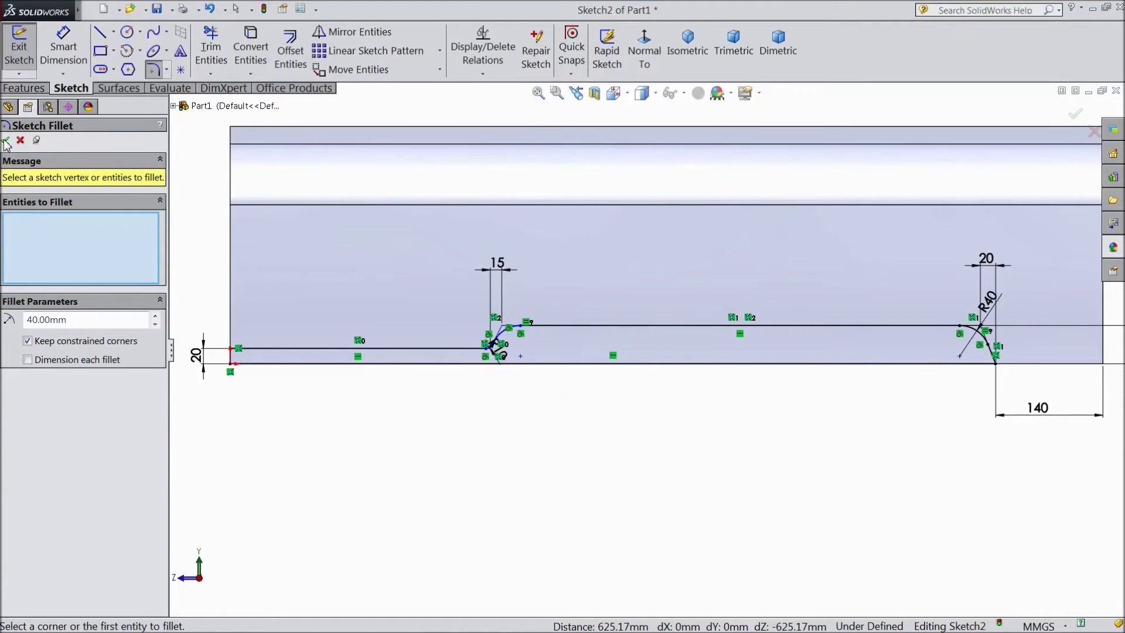
left_click(6, 142)
scroll(644, 351, "up", 2)
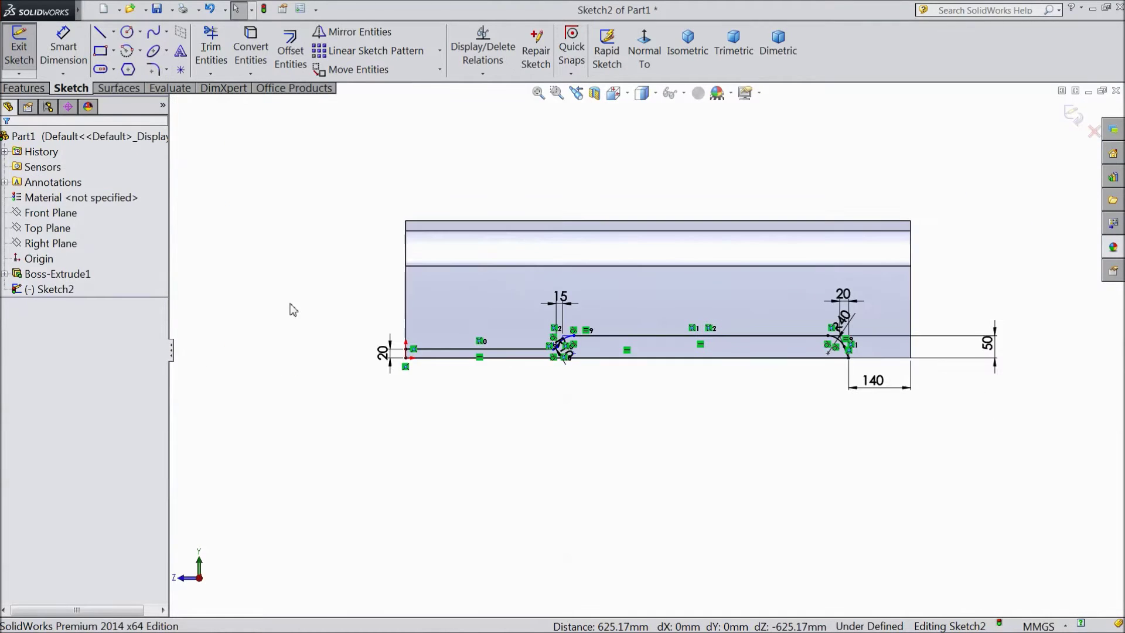
Extrude the notch sketch as a boss with 5 mm depth.
left_click(24, 88)
left_click(26, 50)
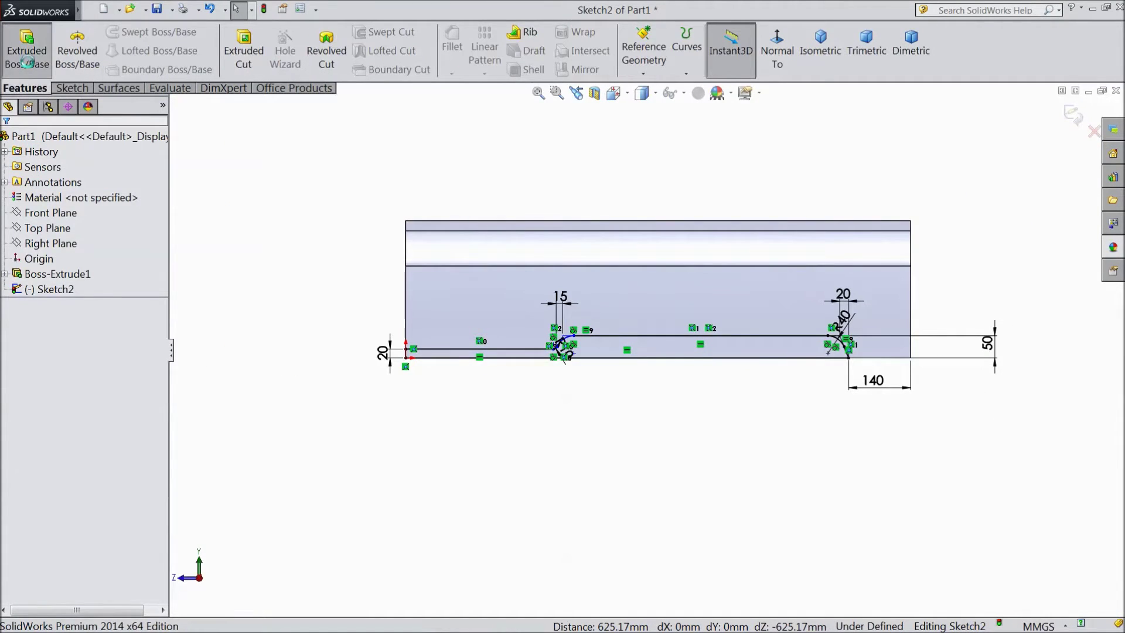
type("5")
key("Return")
mouse_move(313, 288)
middle_mouse_down()
mouse_move(284, 296)
mouse_move(276, 329)
middle_mouse_up()
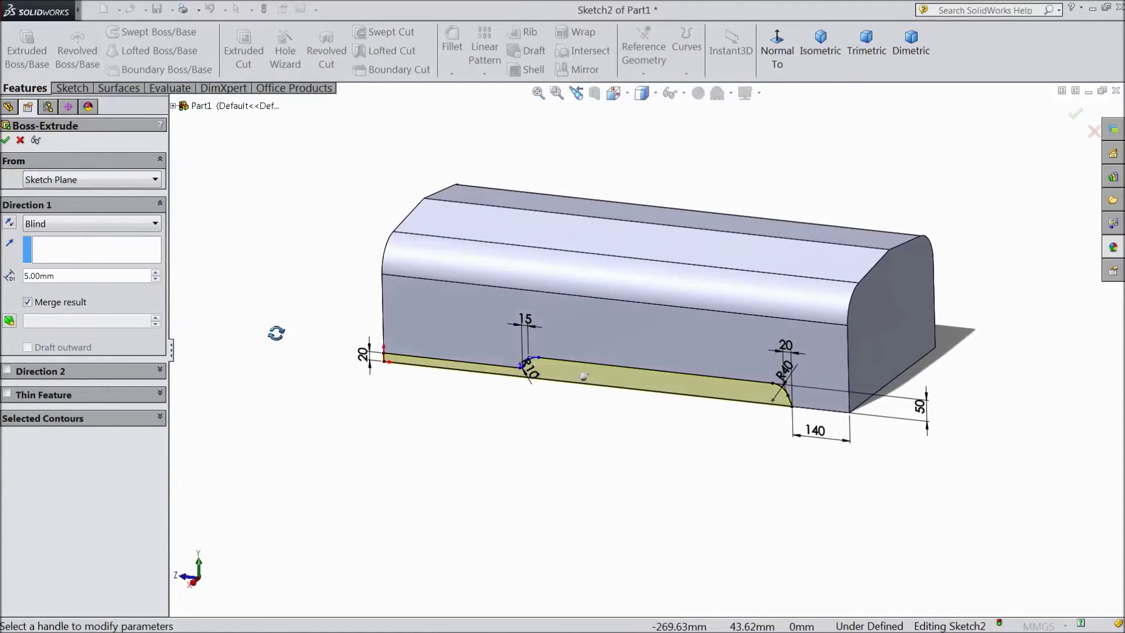
Give Direction 2 a reversed 5 mm Offset From Surface on the far side face, and confirm.
left_click(7, 373)
left_click(67, 393)
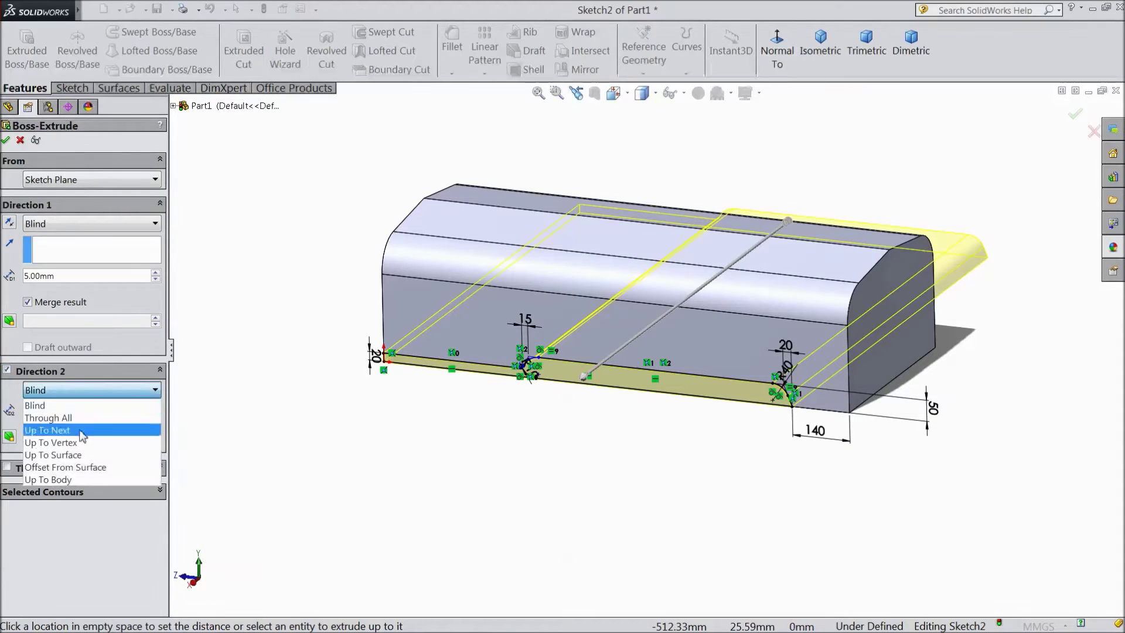
left_click(80, 469)
middle_click_drag(246, 416, 486, 377)
left_click(535, 281)
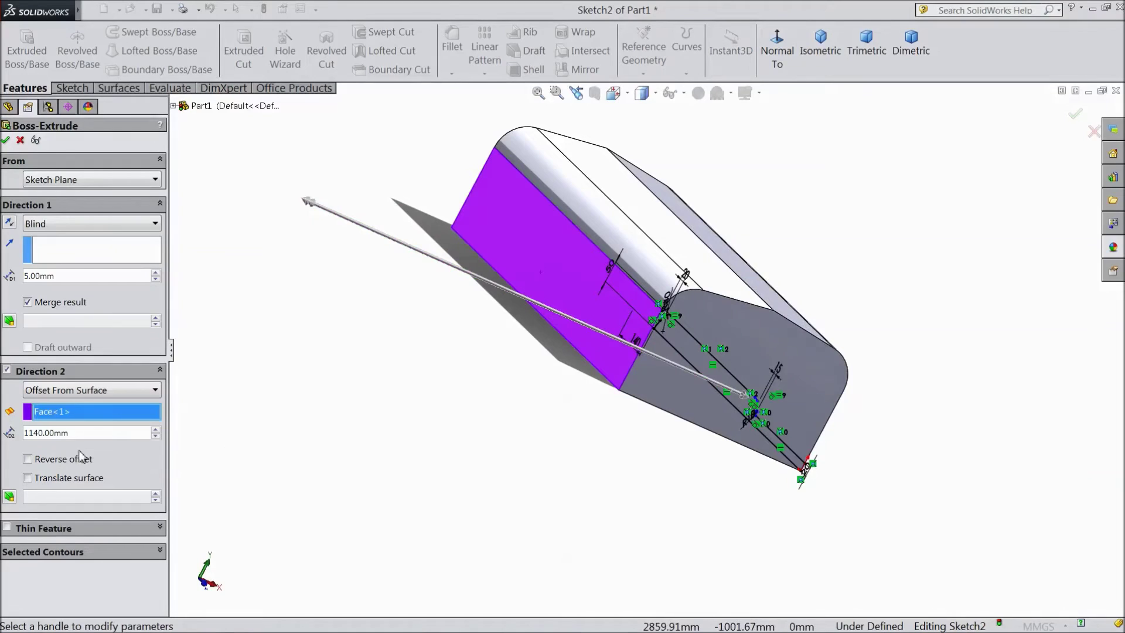
type("5")
key("Return")
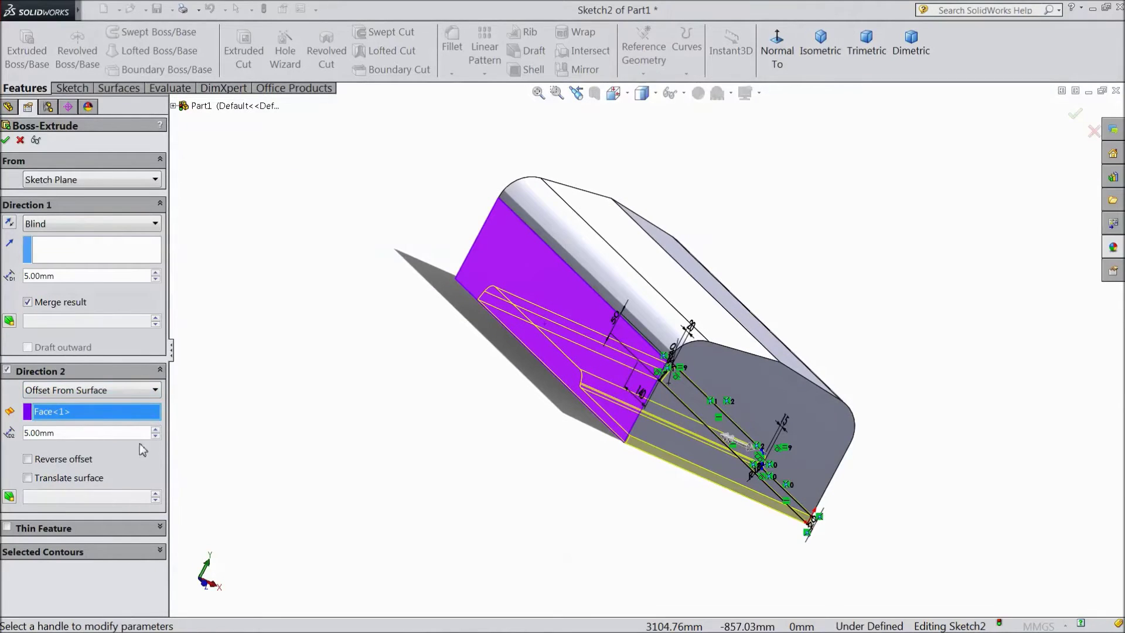
left_click(28, 460)
middle_click_drag(281, 375, 342, 344)
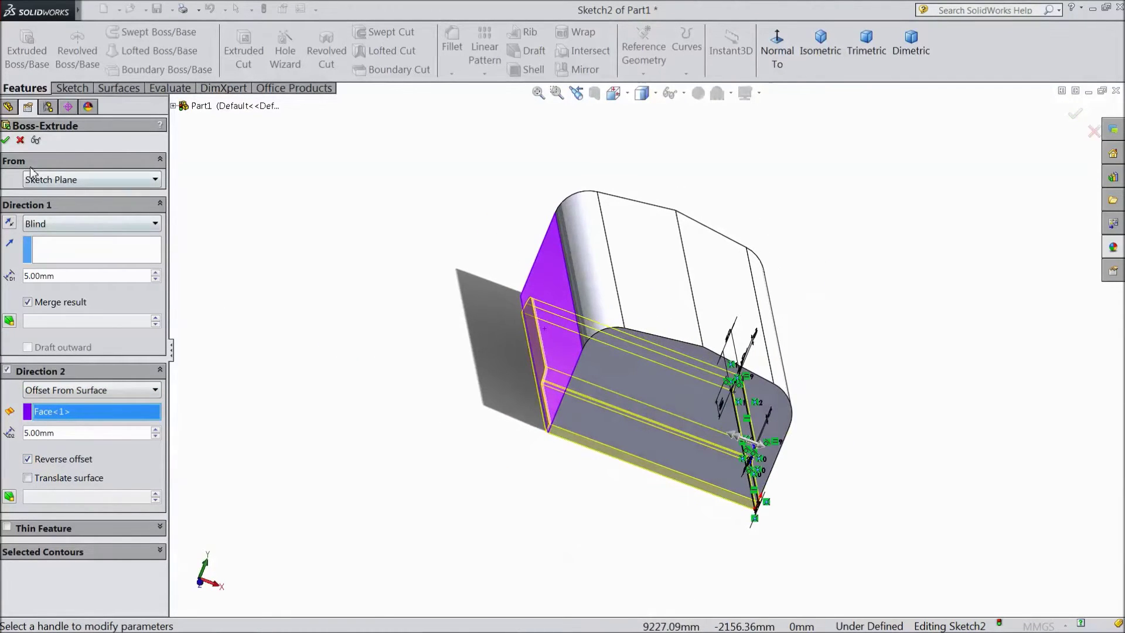
left_click(6, 140)
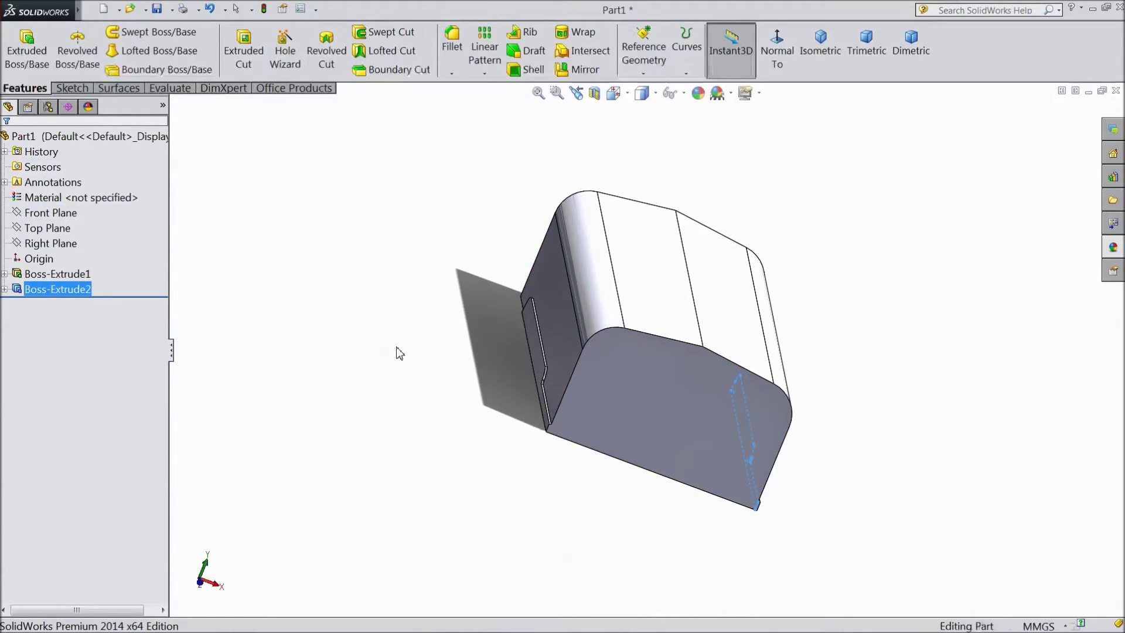
Open Sketch3 on the hood's rounded end face and view it Normal To.
left_click(448, 360)
middle_click_drag(402, 390, 488, 439)
mouse_move(485, 437)
middle_mouse_down()
mouse_move(414, 410)
mouse_move(670, 500)
mouse_move(707, 531)
mouse_move(694, 558)
mouse_move(618, 513)
mouse_move(623, 520)
middle_mouse_up()
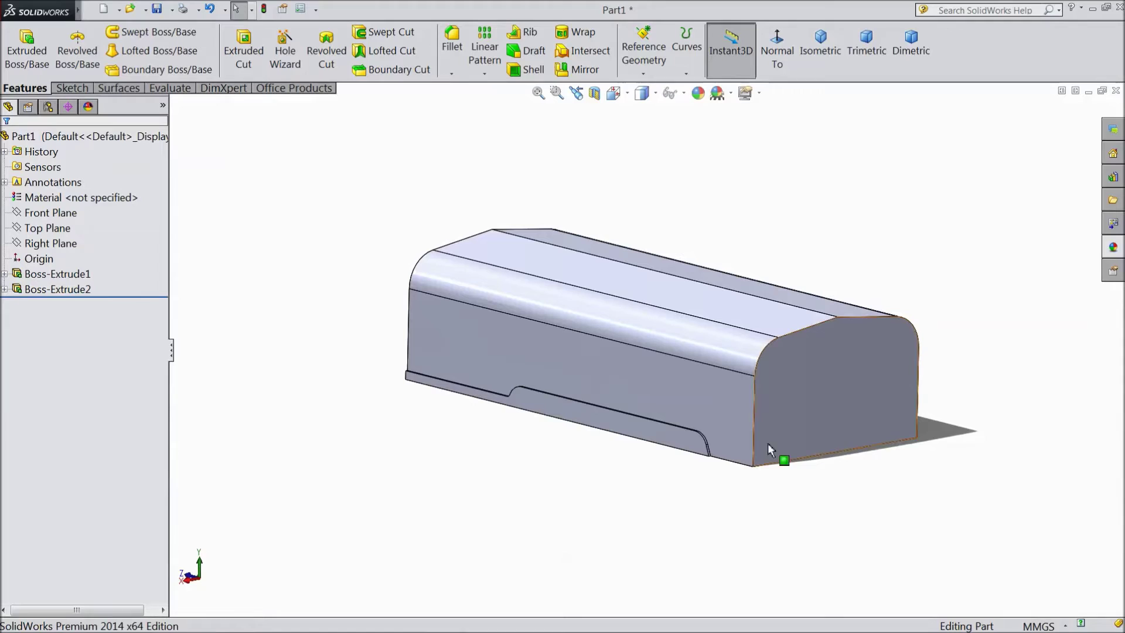
left_click(815, 405)
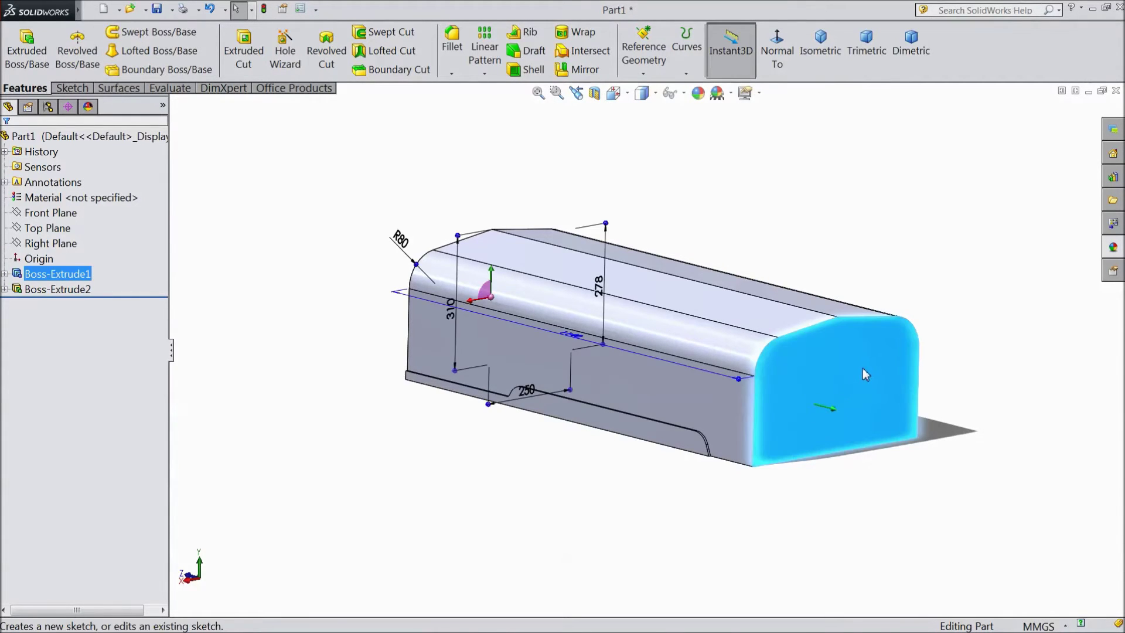
left_click(863, 368)
left_click(687, 48)
left_click(645, 66)
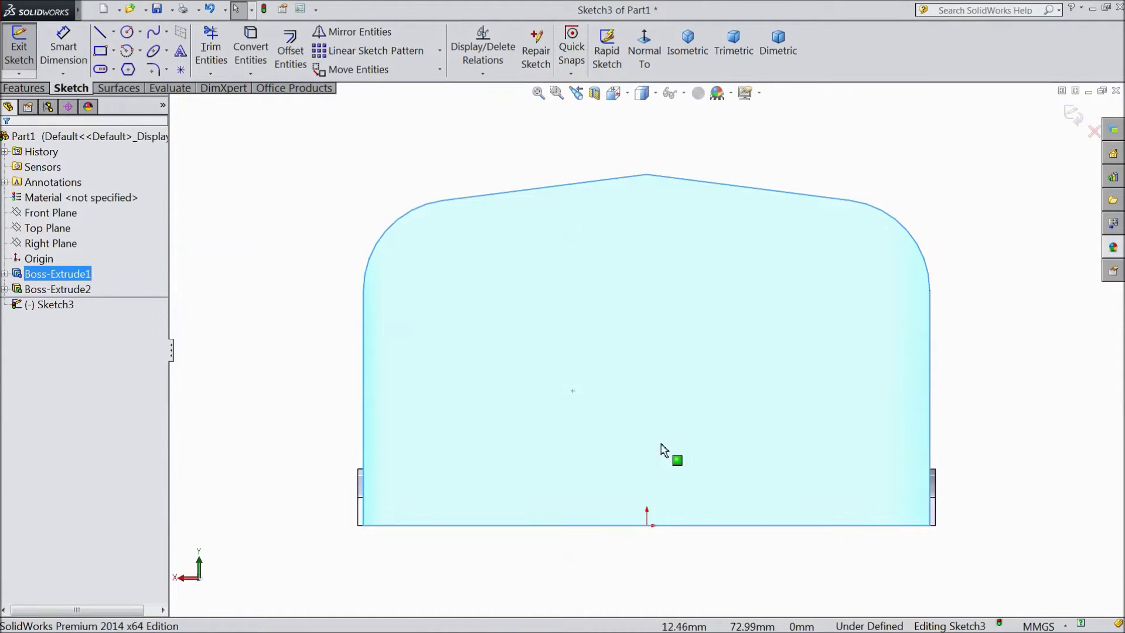
Convert the two sloped top edges into Sketch3 and offset them 10 mm upward, reversed.
left_click(536, 193)
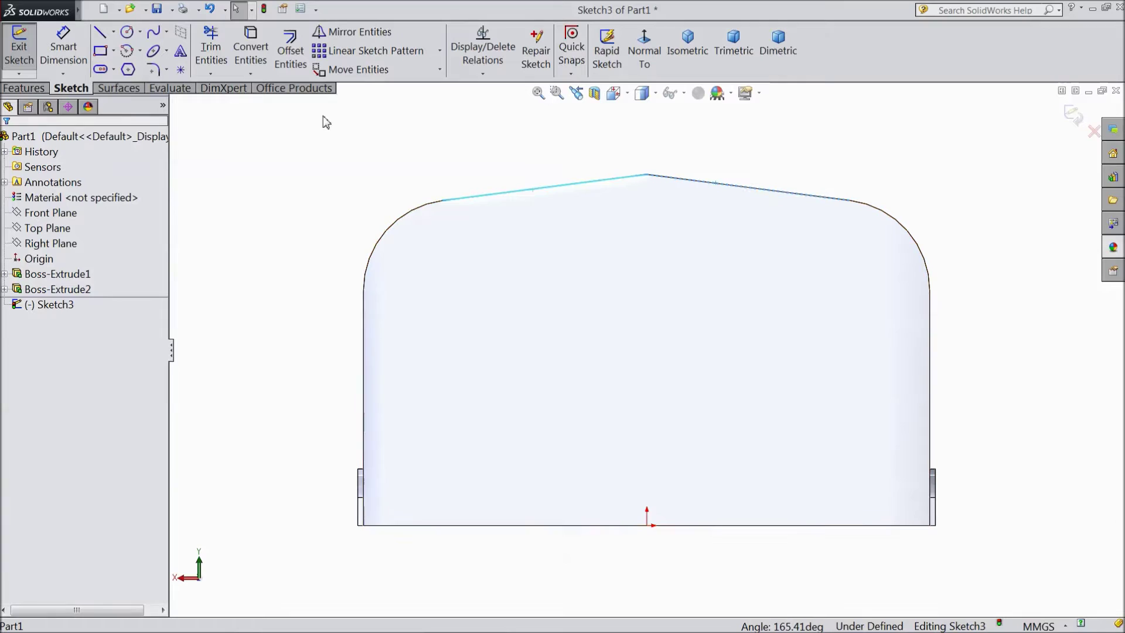
left_click(255, 58)
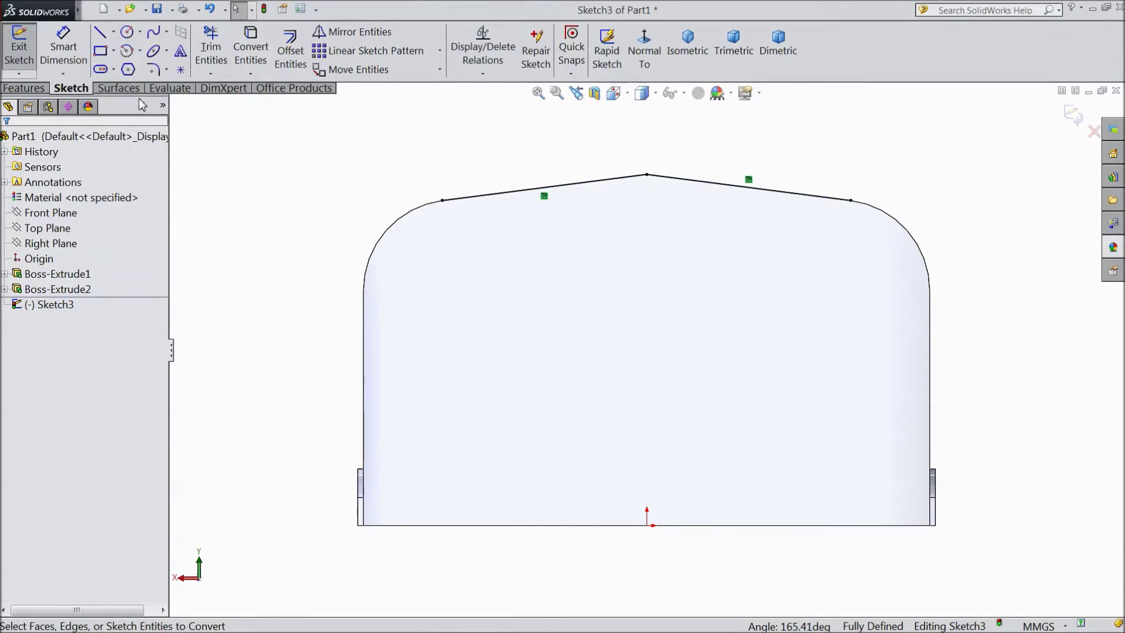
left_click(291, 56)
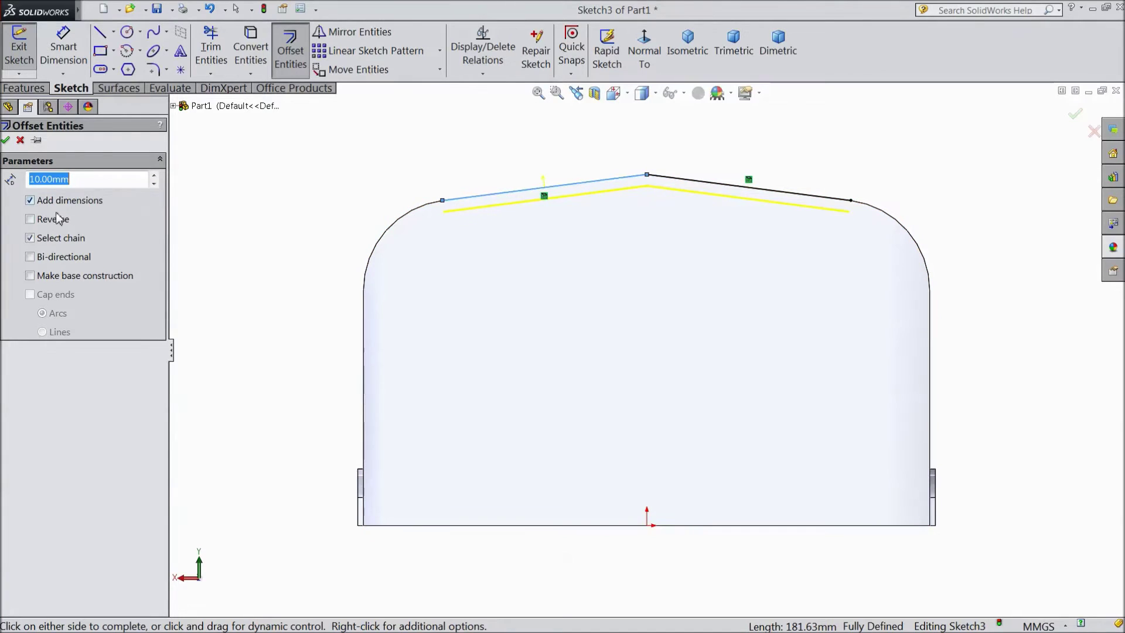
left_click(30, 220)
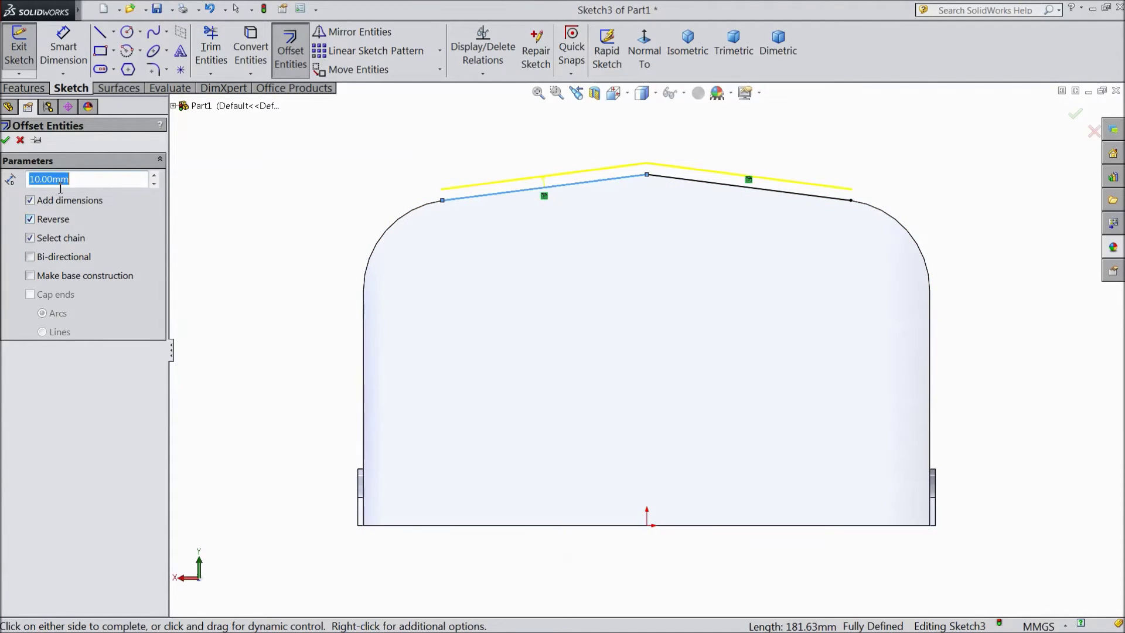
left_click(6, 140)
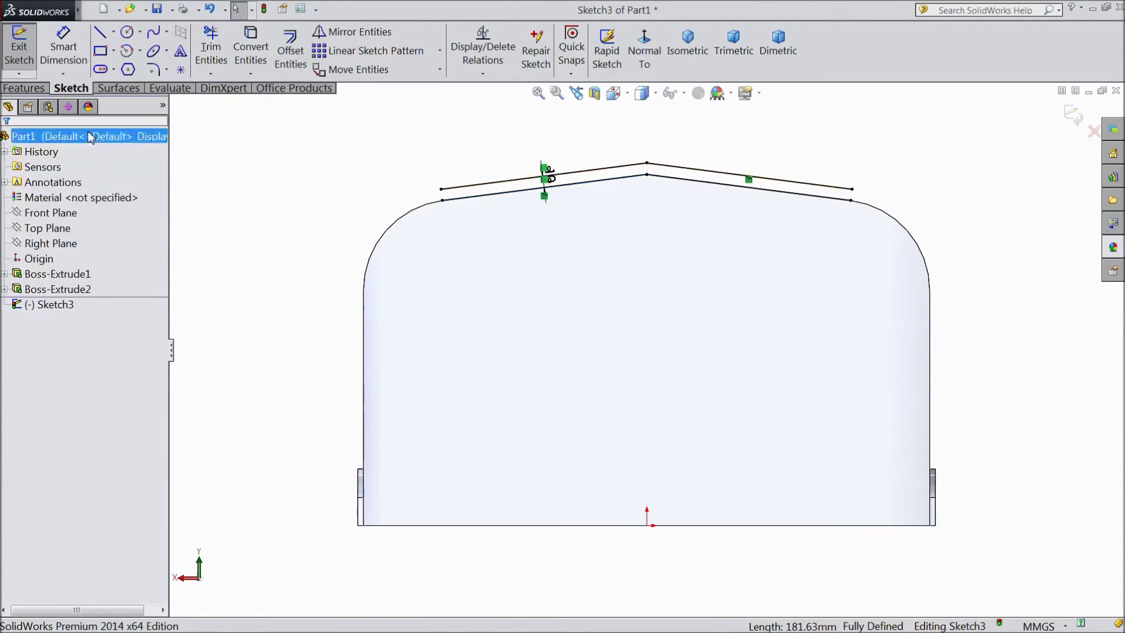
Draw two short vertical lines joining the upper offset line to the lower edges.
left_click(100, 32)
scroll(592, 194, "down", 3)
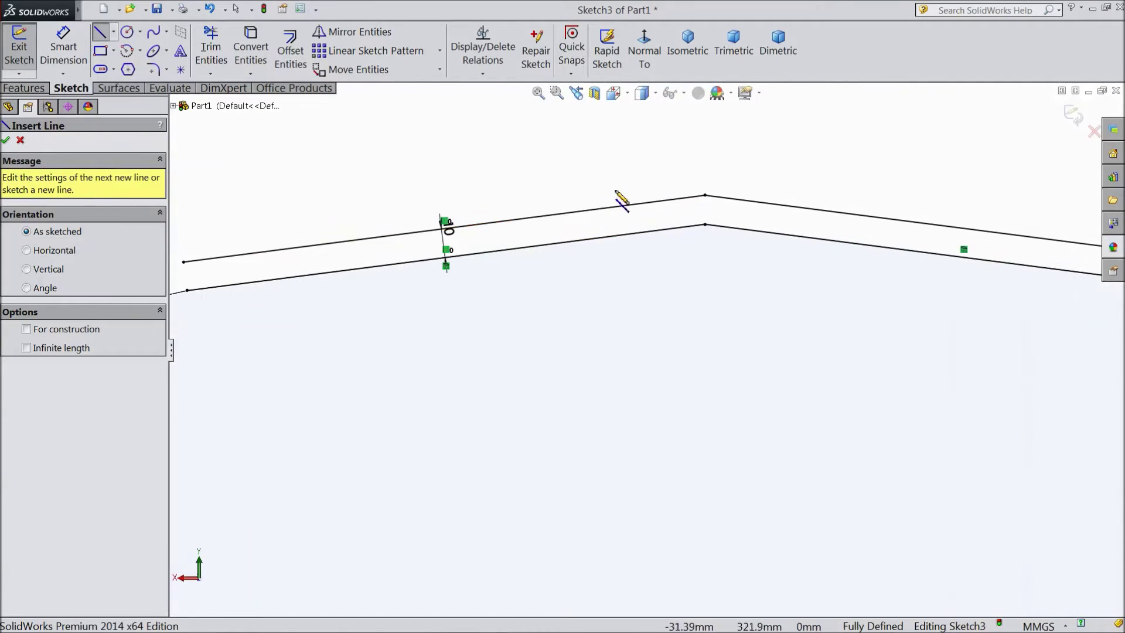
left_click(535, 217)
left_click(535, 247)
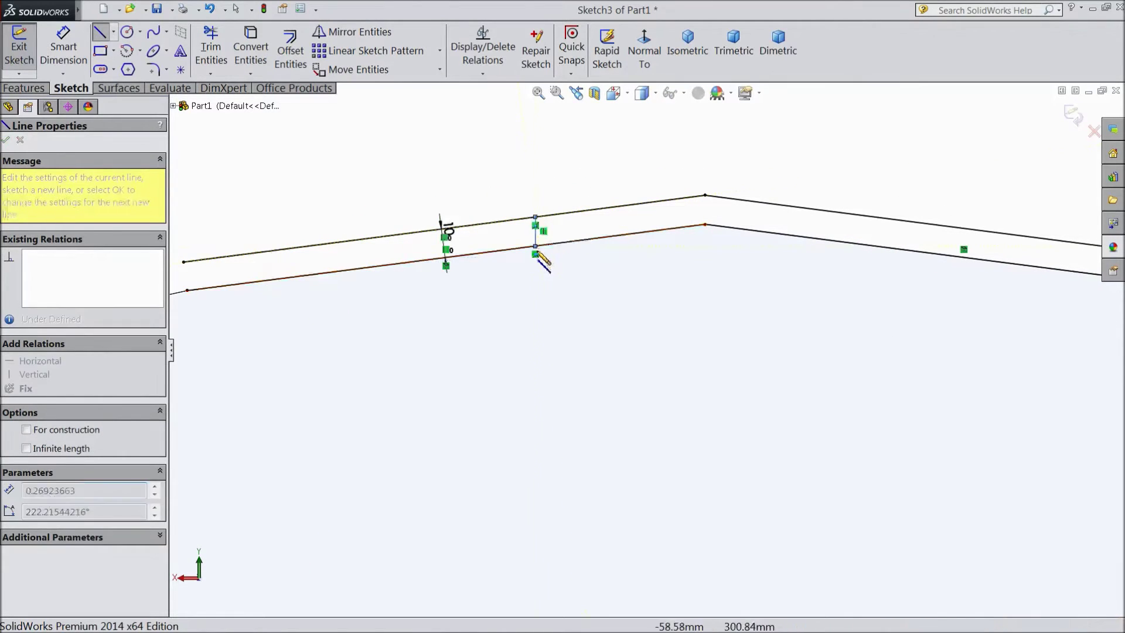
key("Escape")
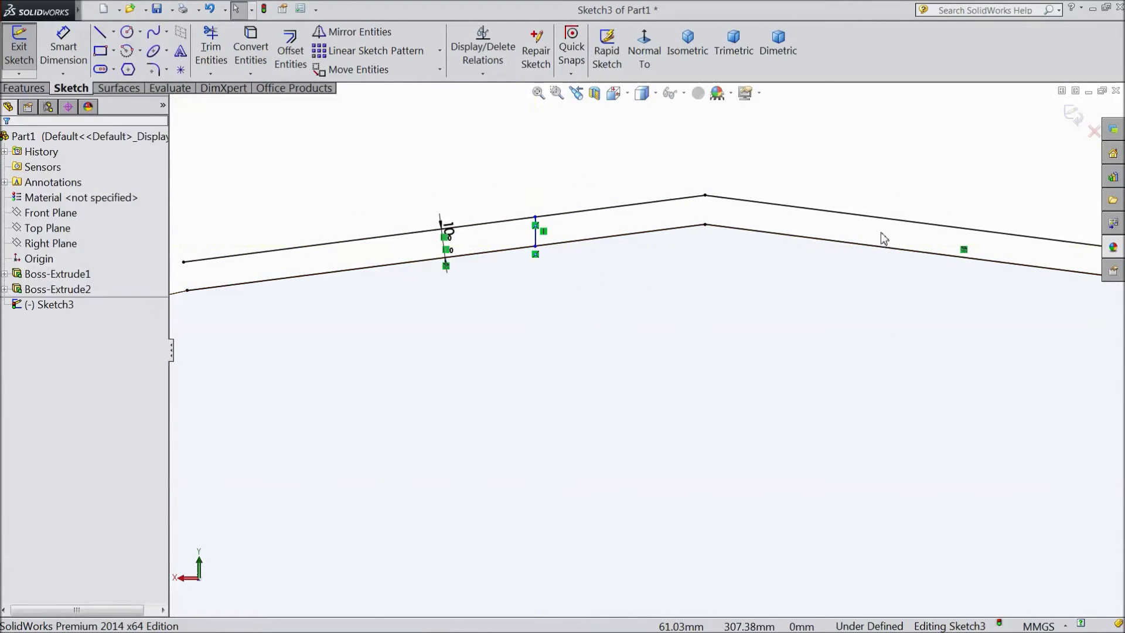
left_click(103, 34)
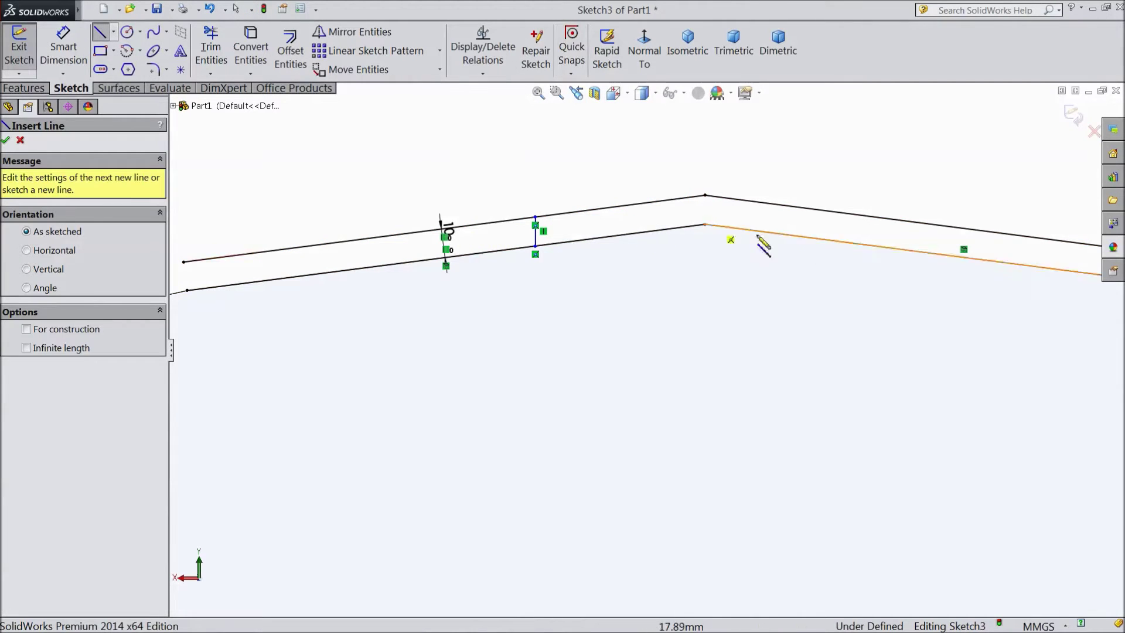
left_click(860, 216)
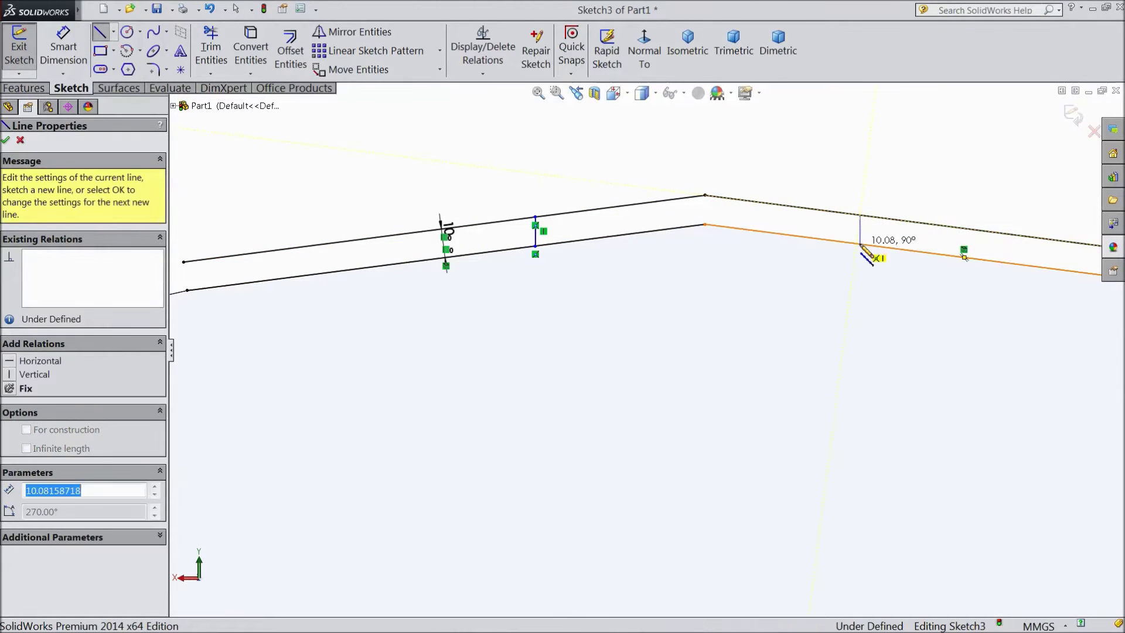
left_click(859, 243)
key("Escape")
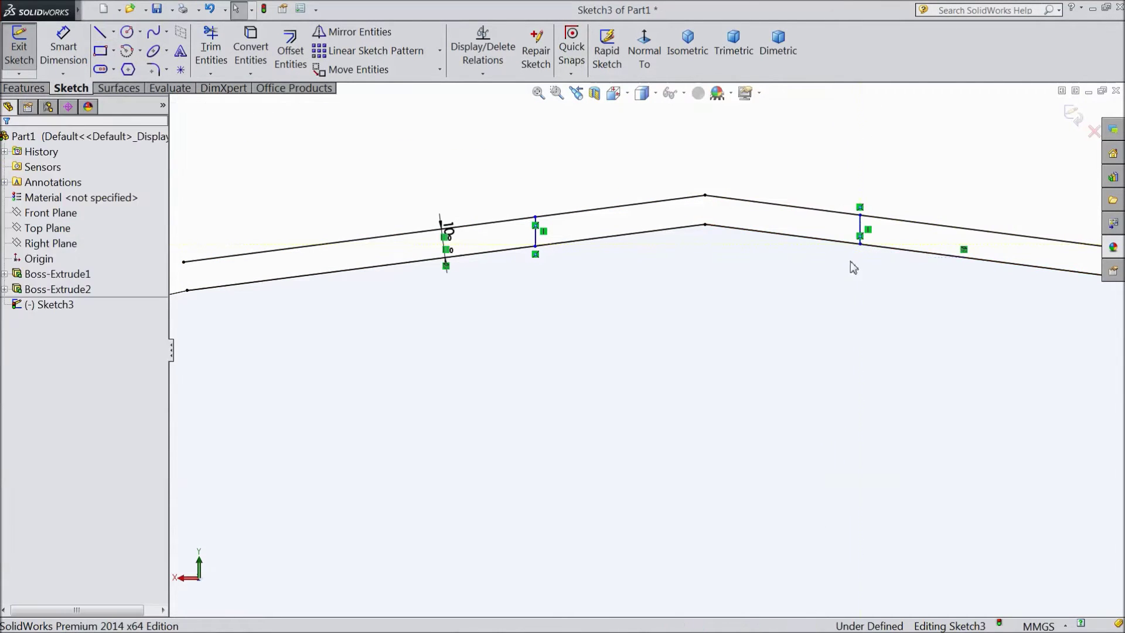
Dimension the left vertical line 65 mm from the roof peak.
left_click(63, 47)
left_click(536, 237)
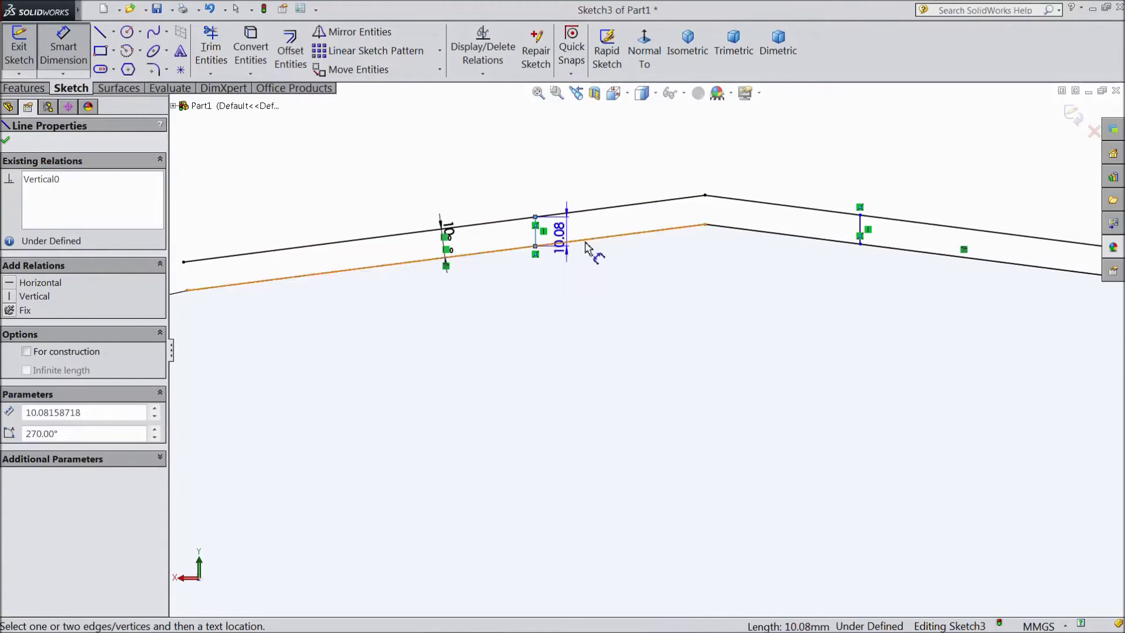
left_click(706, 225)
left_click(625, 159)
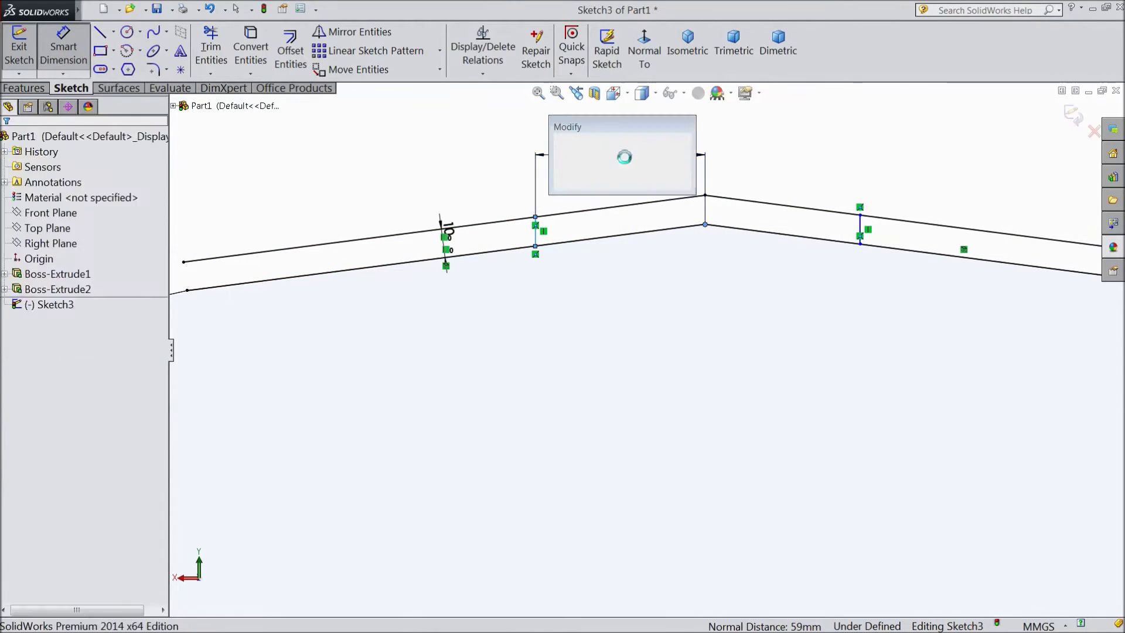
type("65")
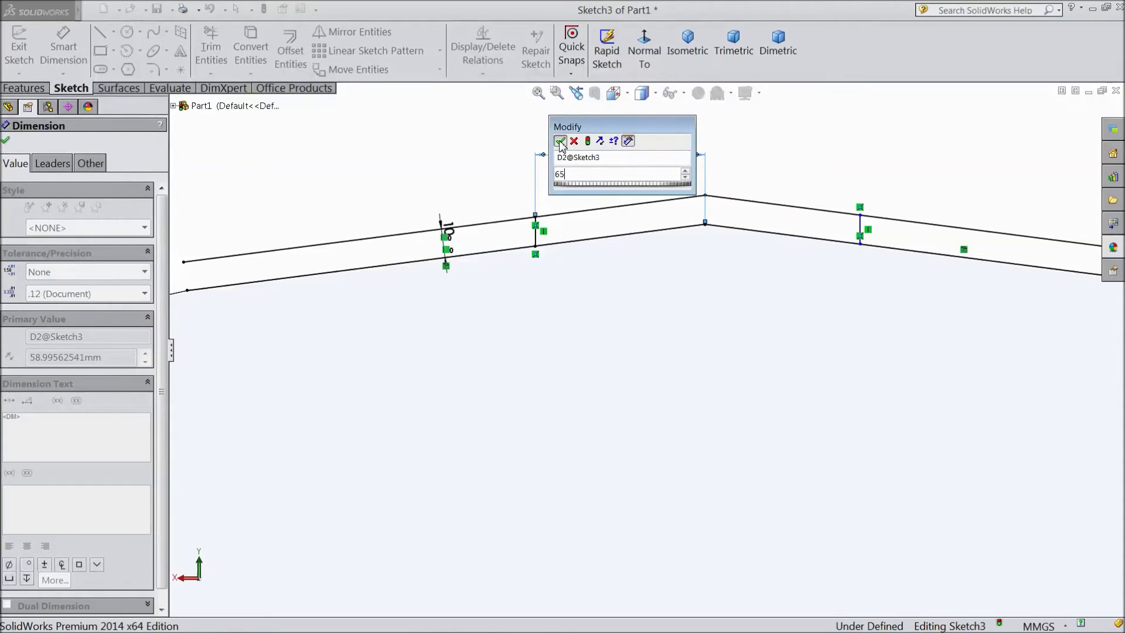
left_click(558, 142)
Dimension the right vertical line 65 mm from the roof peak.
left_click(860, 232)
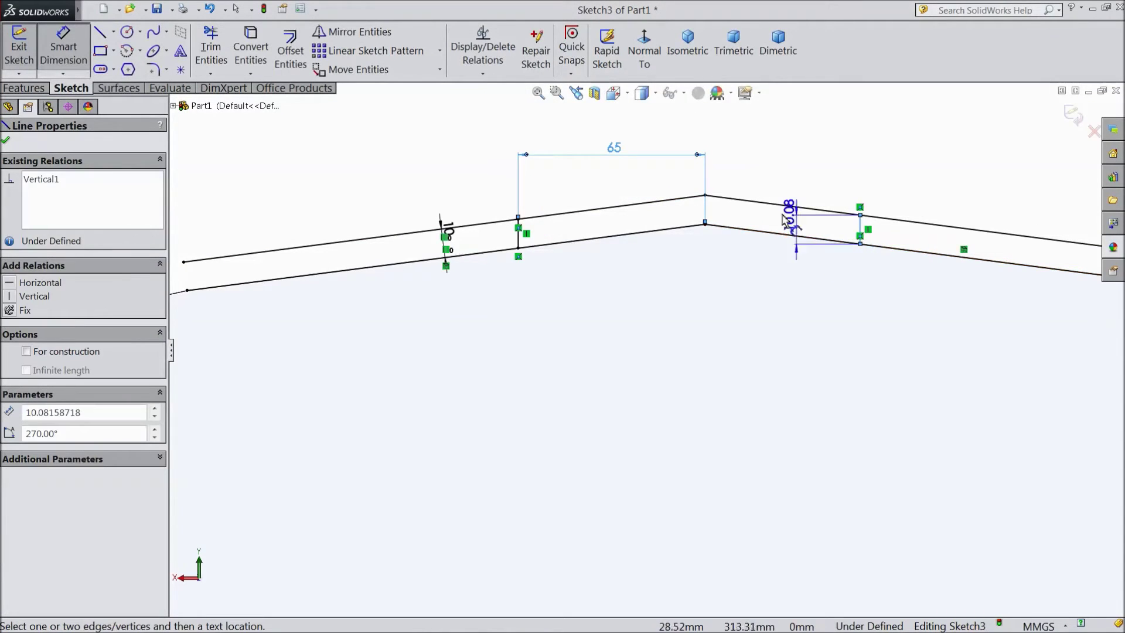
left_click(706, 225)
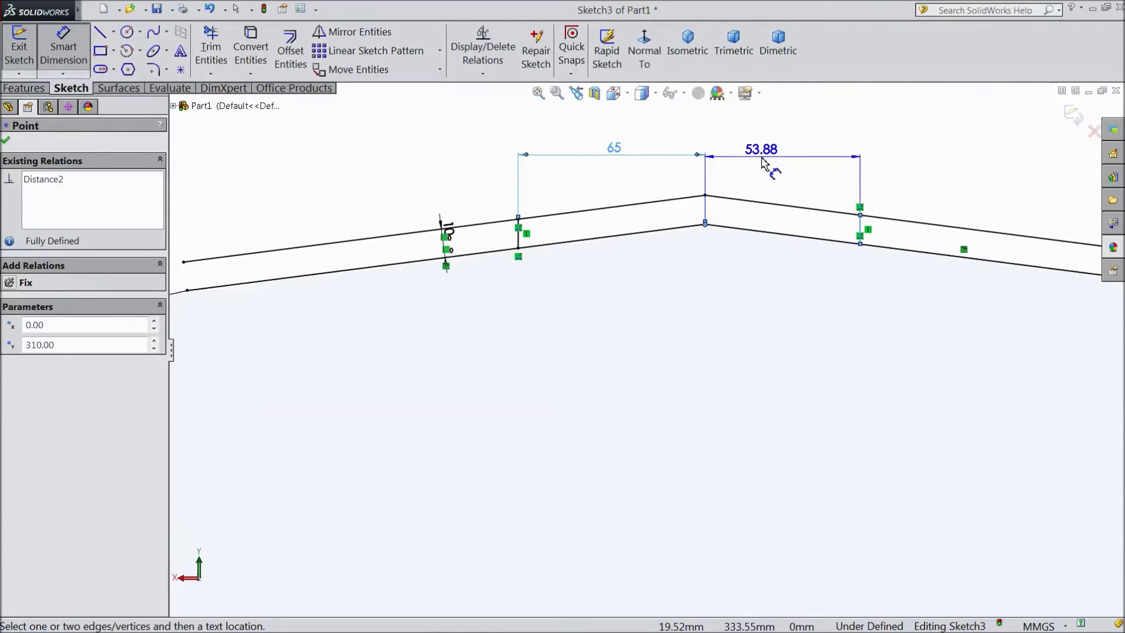
left_click(767, 168)
type("65")
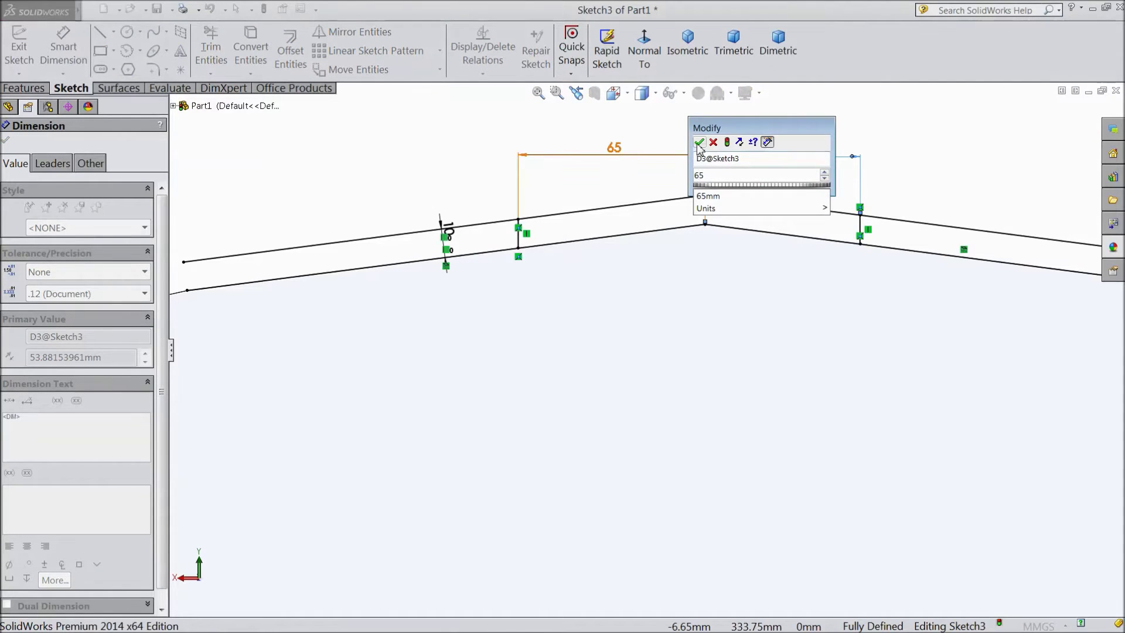
left_click(699, 142)
left_click(5, 142)
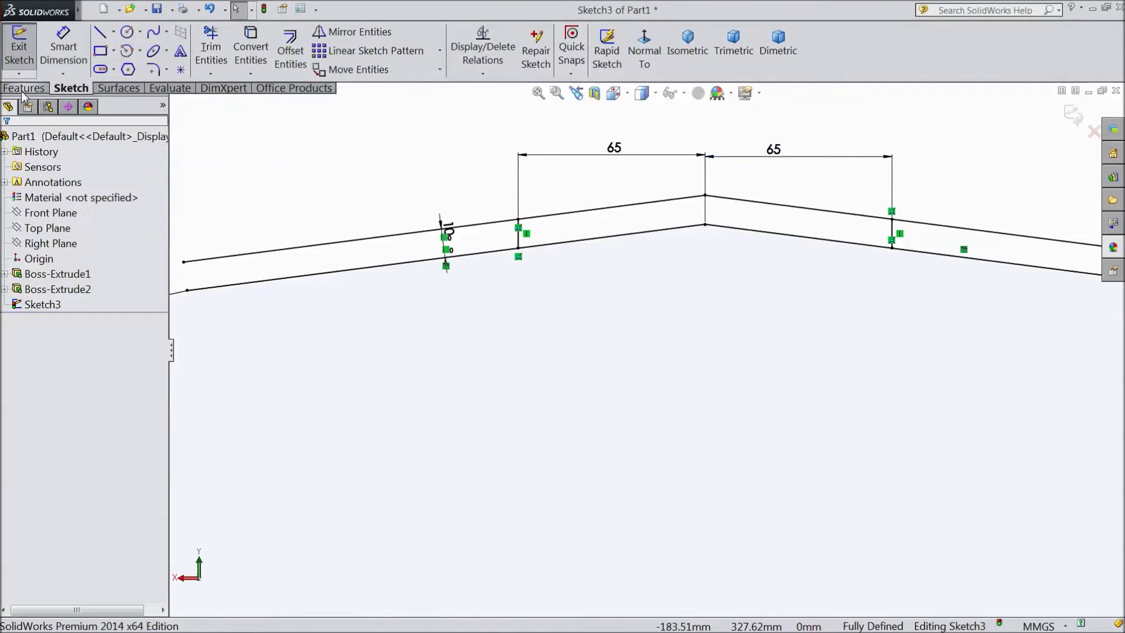
left_click(25, 88)
Boss-extrude Sketch3 to a blind depth of 830 mm with the direction reversed.
left_click(24, 61)
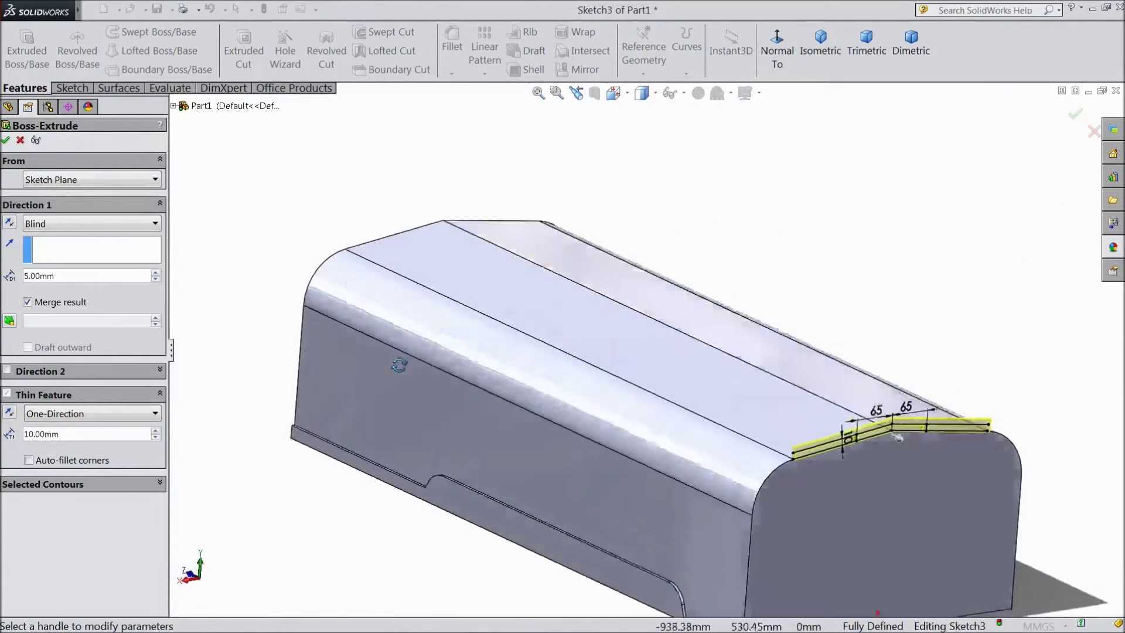
scroll(860, 540, "down", 5)
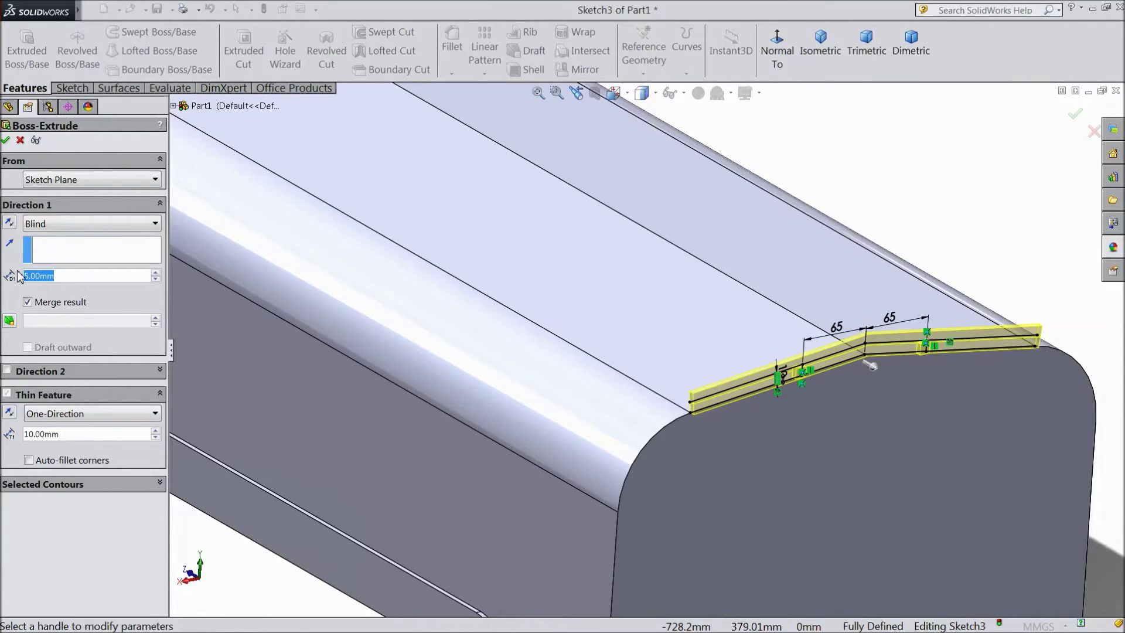
type("830")
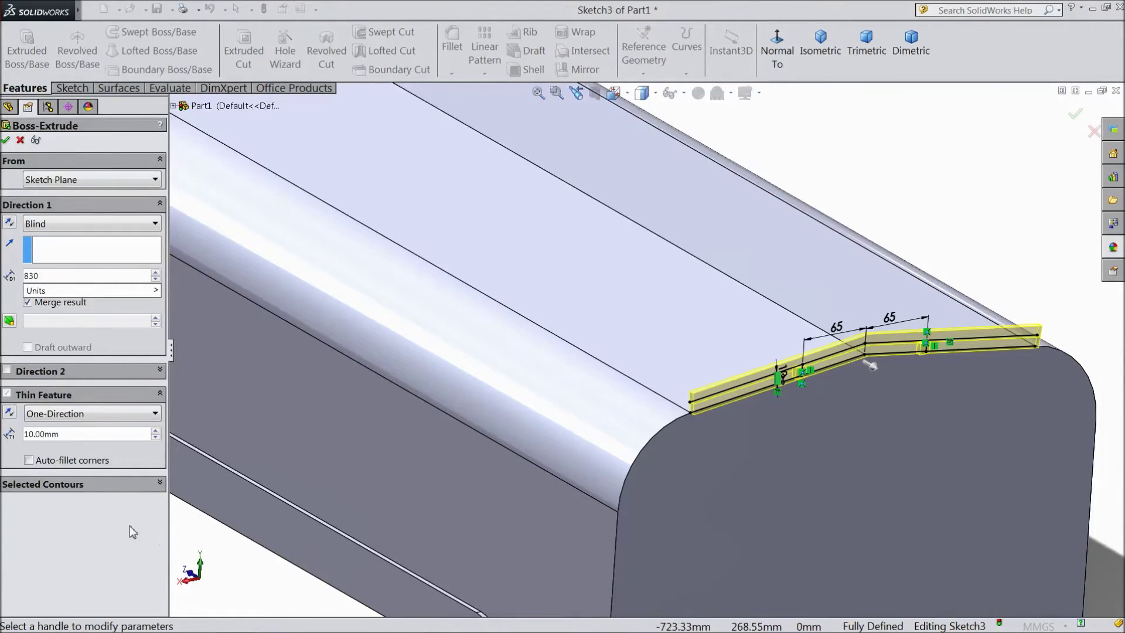
key("Return")
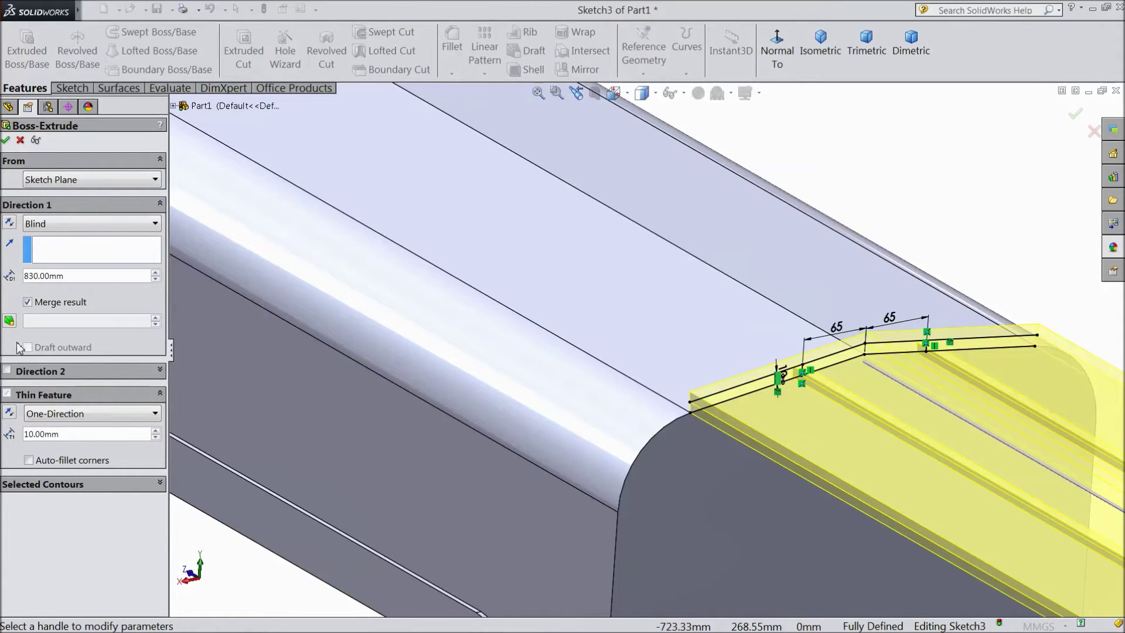
left_click(9, 223)
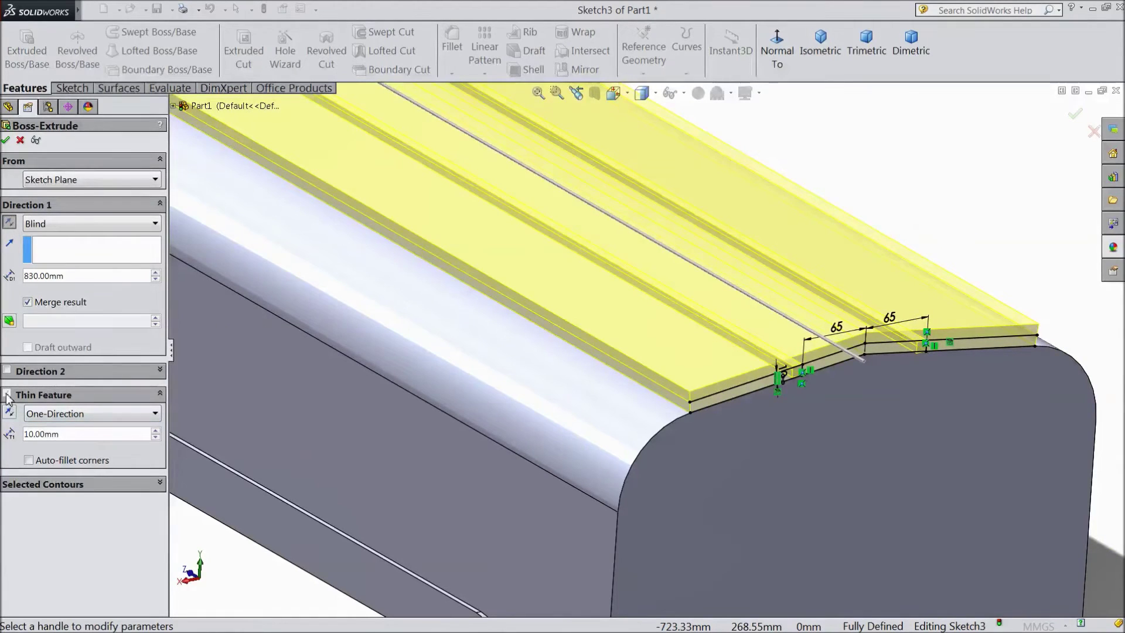
Select the strip region as the profile, turn off thin feature, and accept the extrusion.
left_click(34, 485)
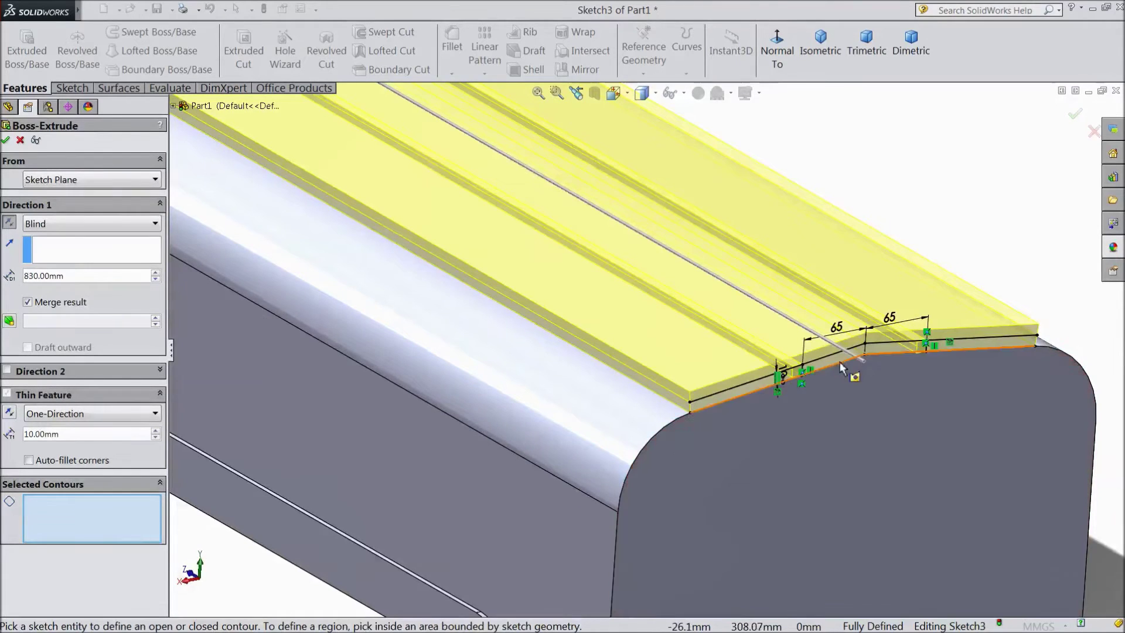
scroll(839, 361, "down", 2)
left_click(803, 360)
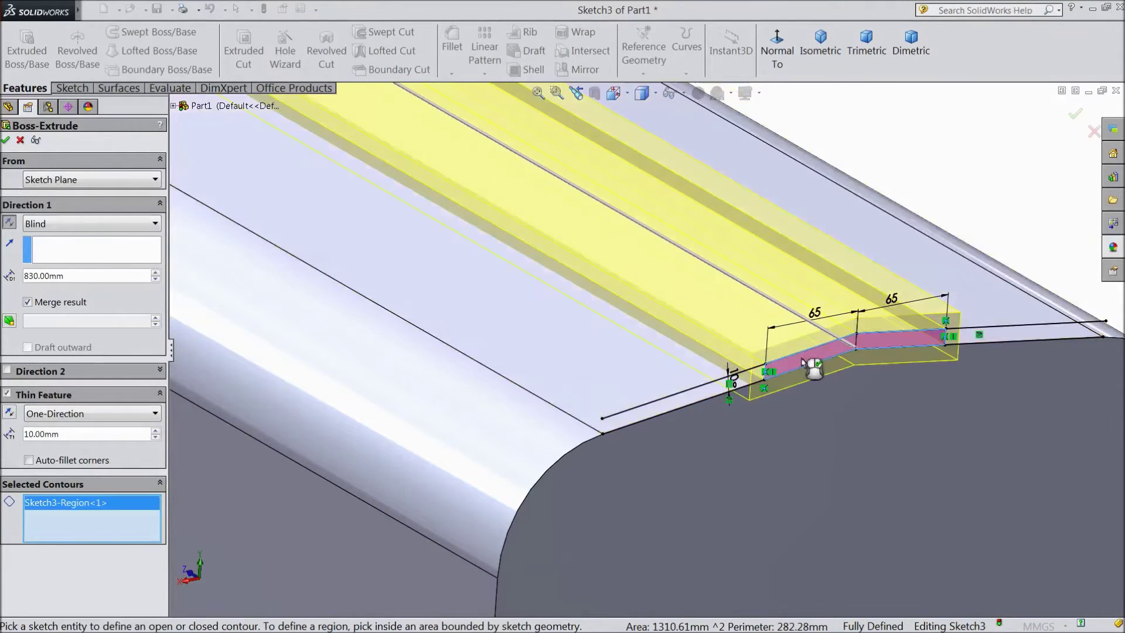
left_click(7, 394)
key("z")
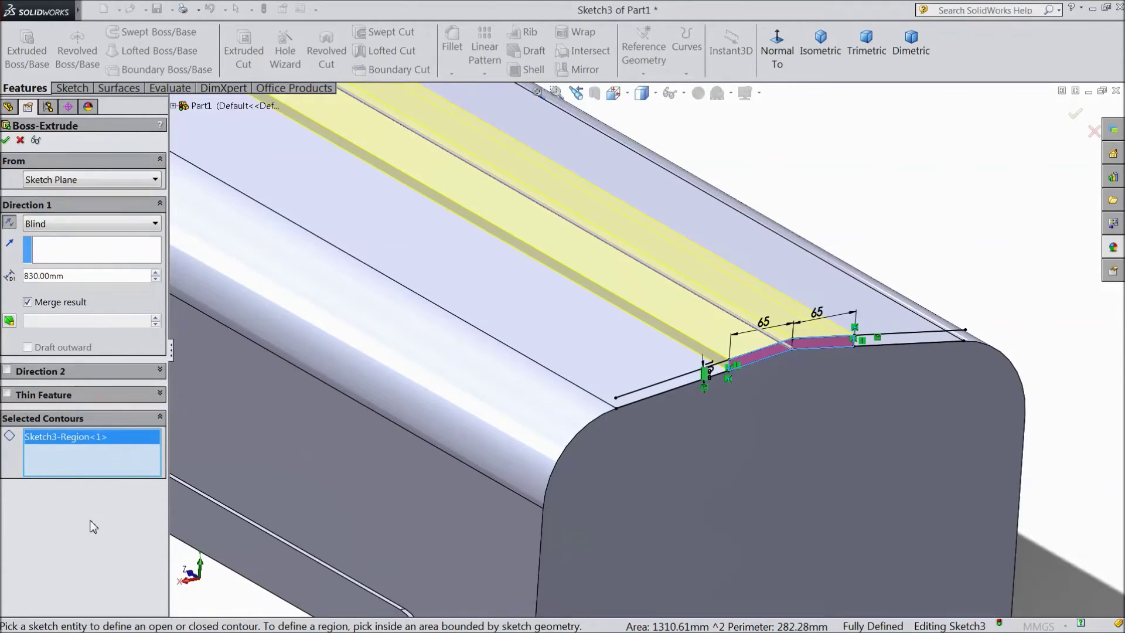
key("z")
scroll(514, 270, "down", 2)
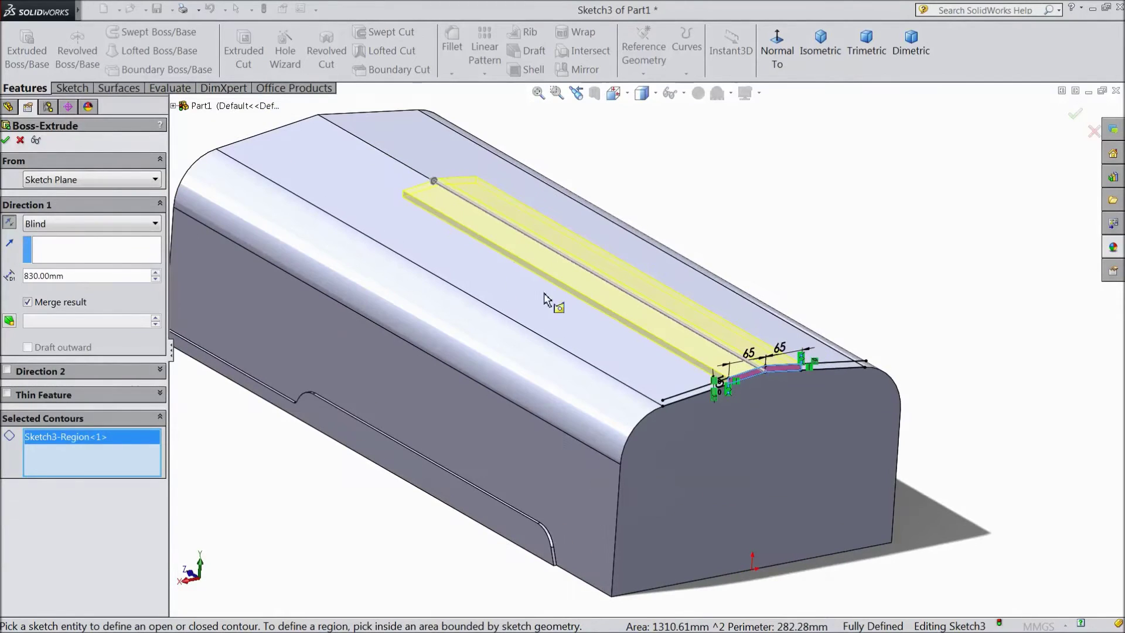
left_click(7, 141)
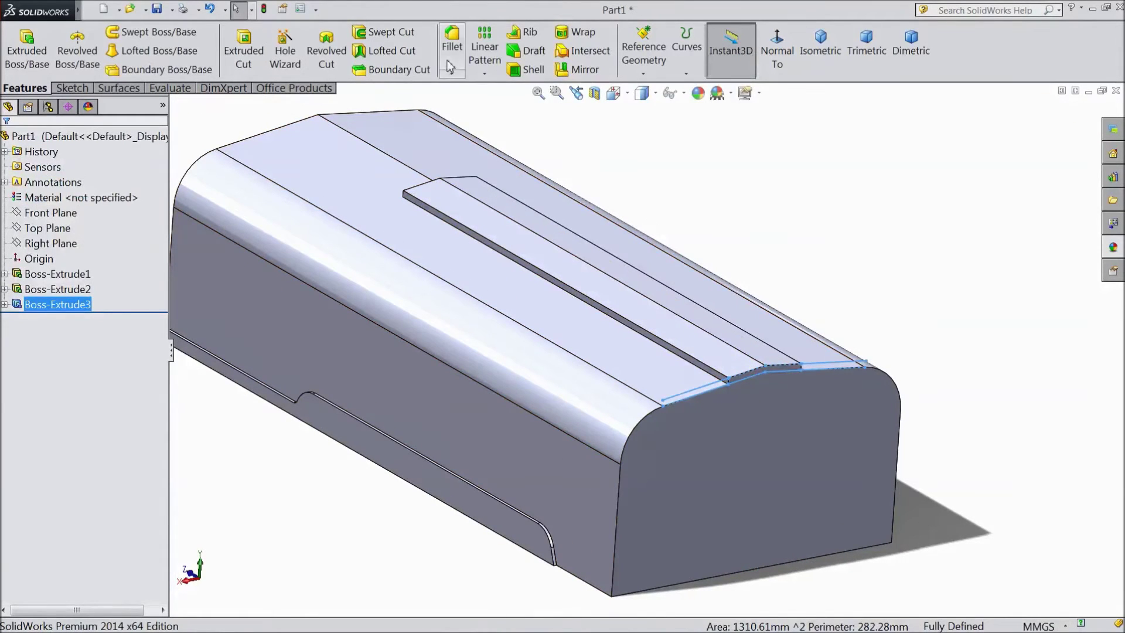
Fillet the raised strip's two bend edges with a 60 mm radius.
left_click(452, 54)
type("60")
middle_click_drag(678, 181, 565, 238)
scroll(529, 284, "down", 3)
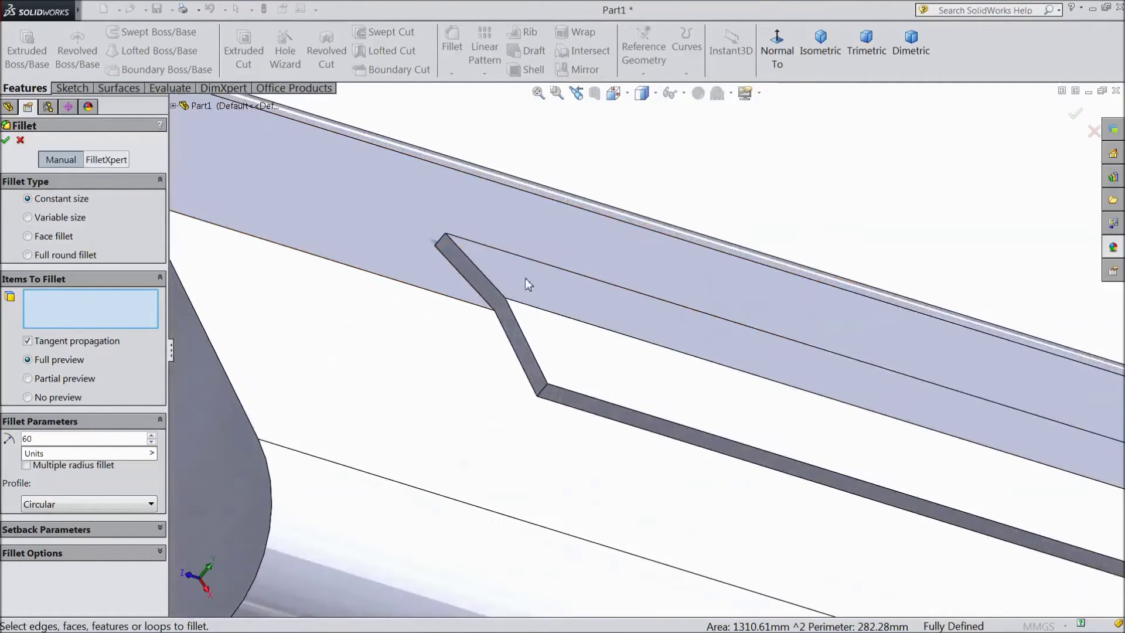
left_click(543, 392)
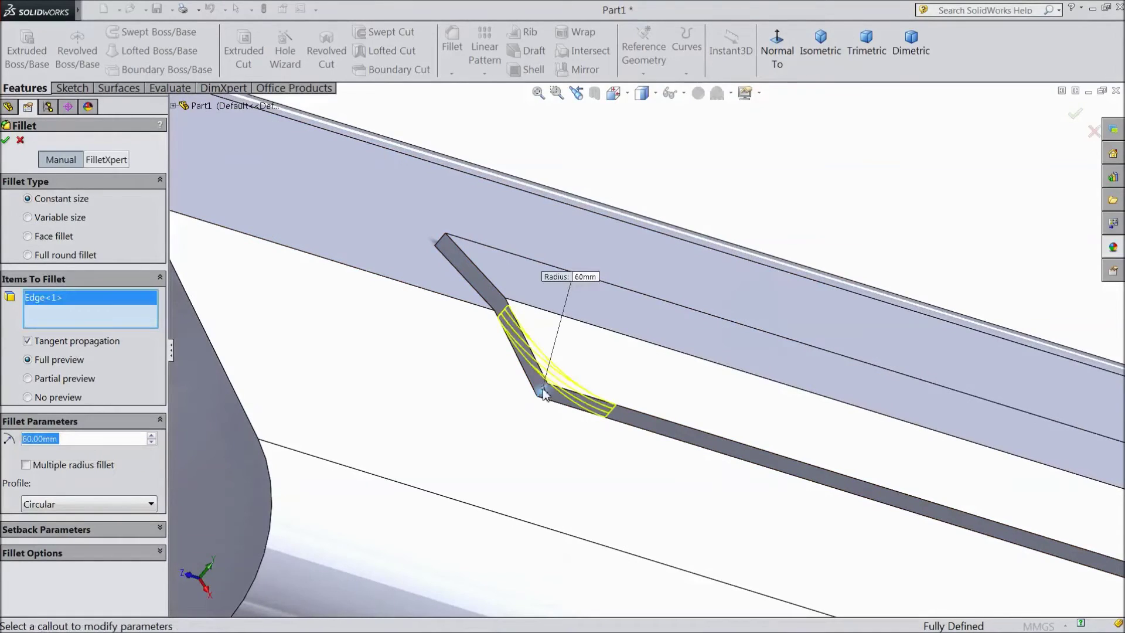
left_click(441, 245)
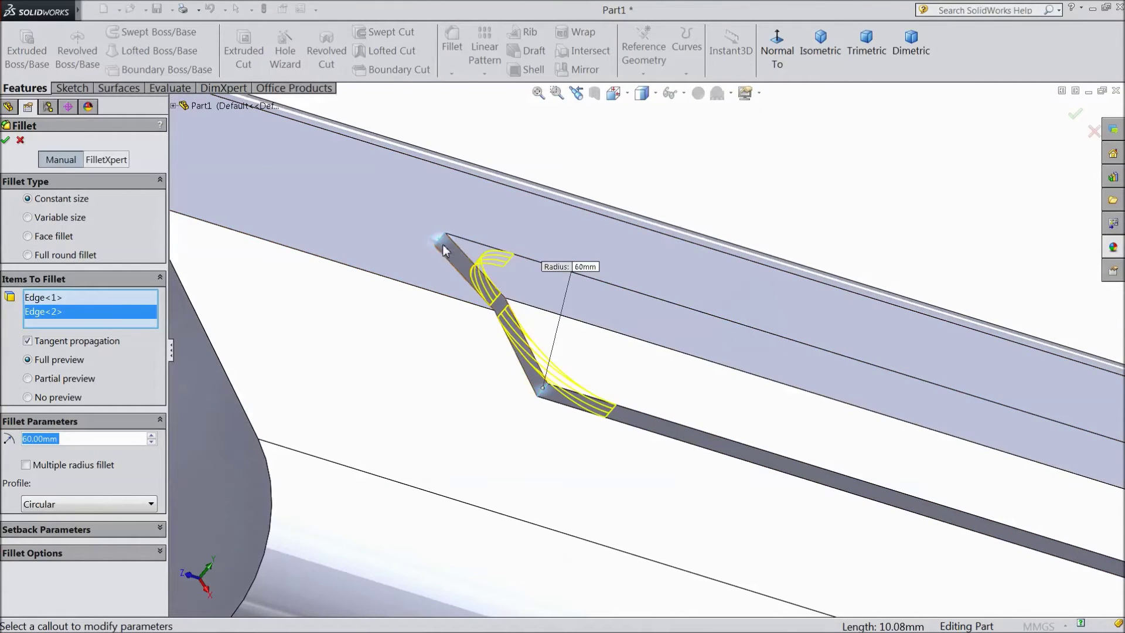
left_click(4, 141)
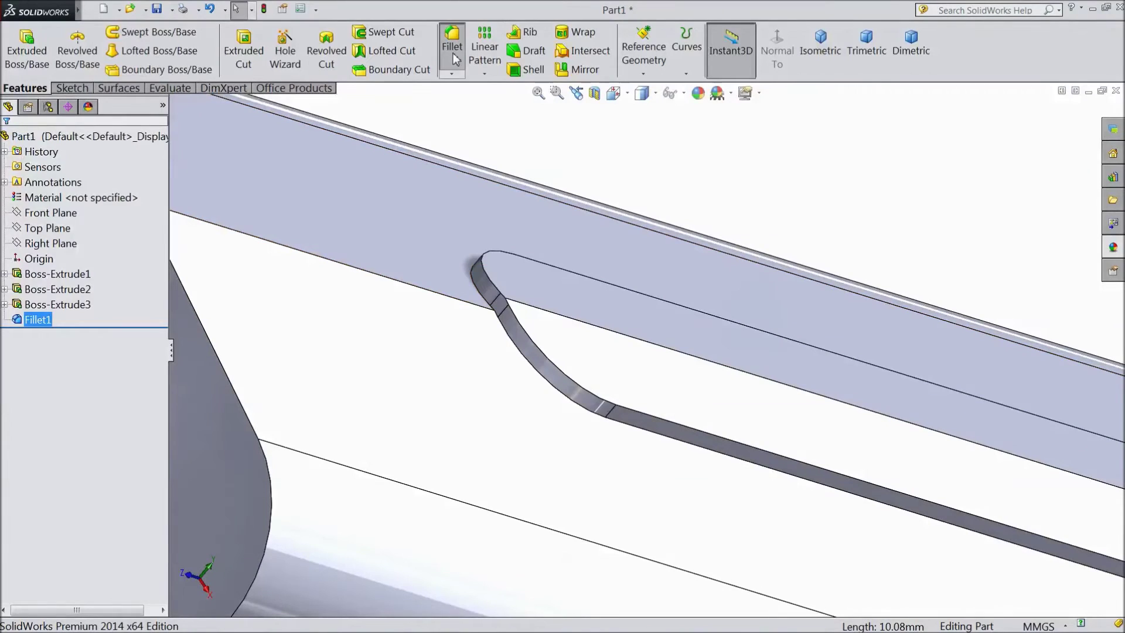
left_click(454, 55)
Set a 5 mm fillet radius and select four edges of the raised strip.
type("5")
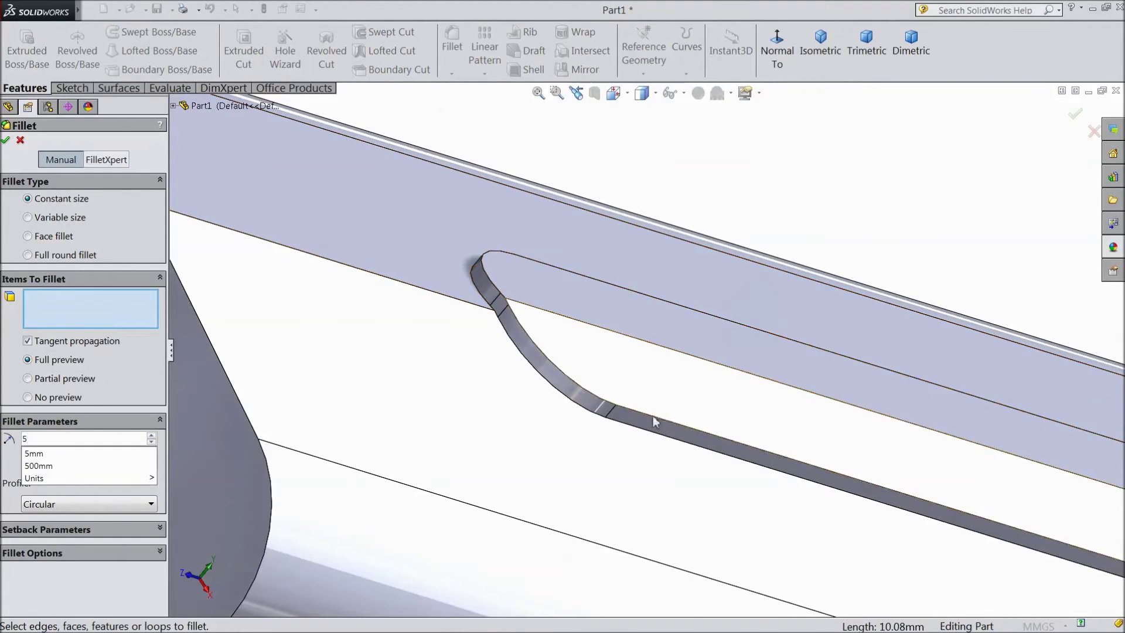
key("Return")
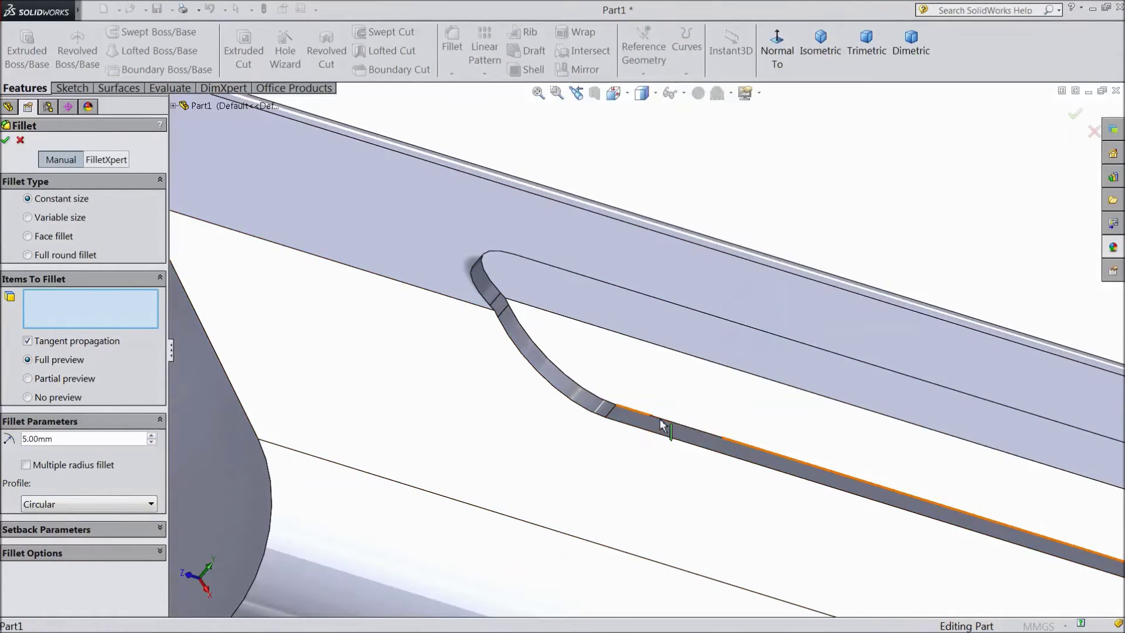
left_click(662, 426)
left_click(532, 261)
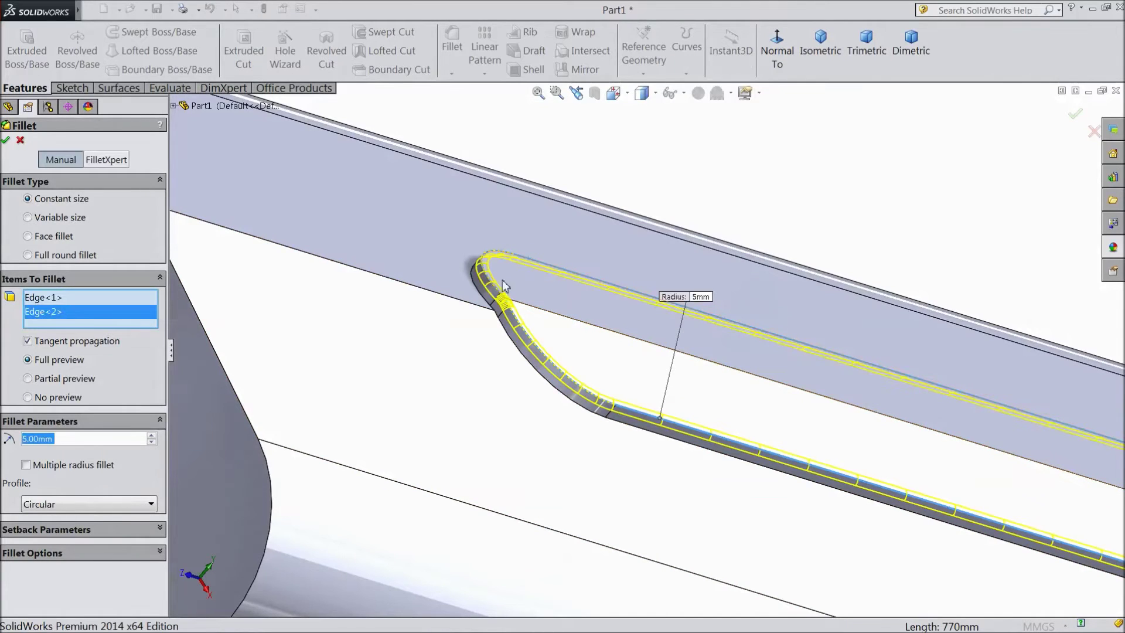
left_click(505, 347)
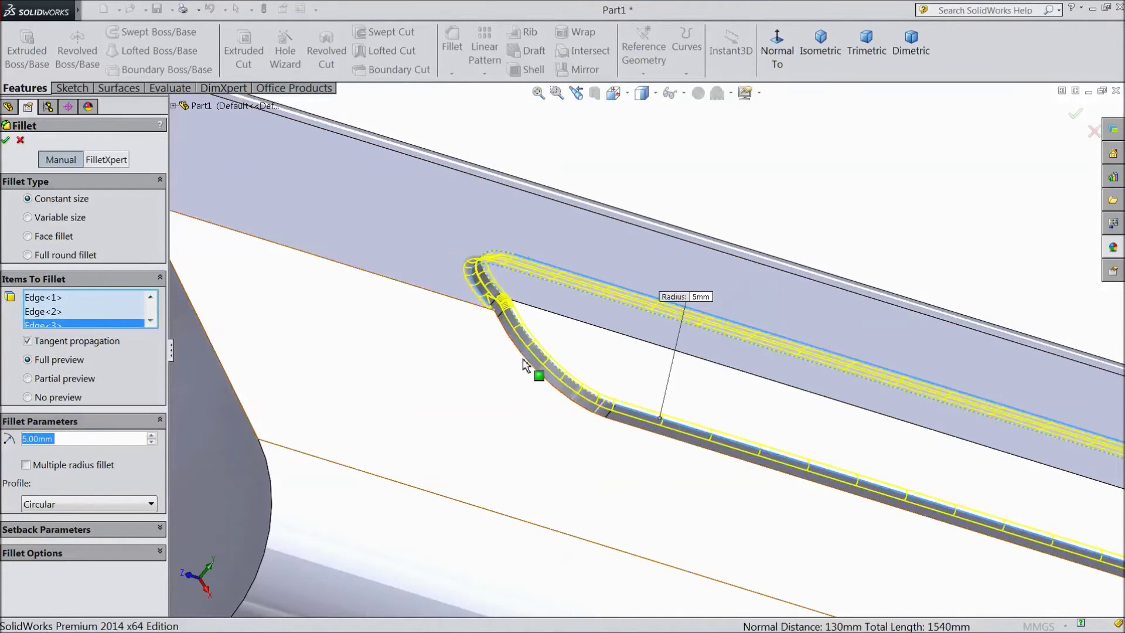
left_click(491, 305)
scroll(493, 357, "up", 5)
Add the side notch edges, including the lower notch edge, to the 5 mm fillet.
middle_click_drag(416, 404, 465, 470)
scroll(615, 475, "down", 2)
right_click(615, 475)
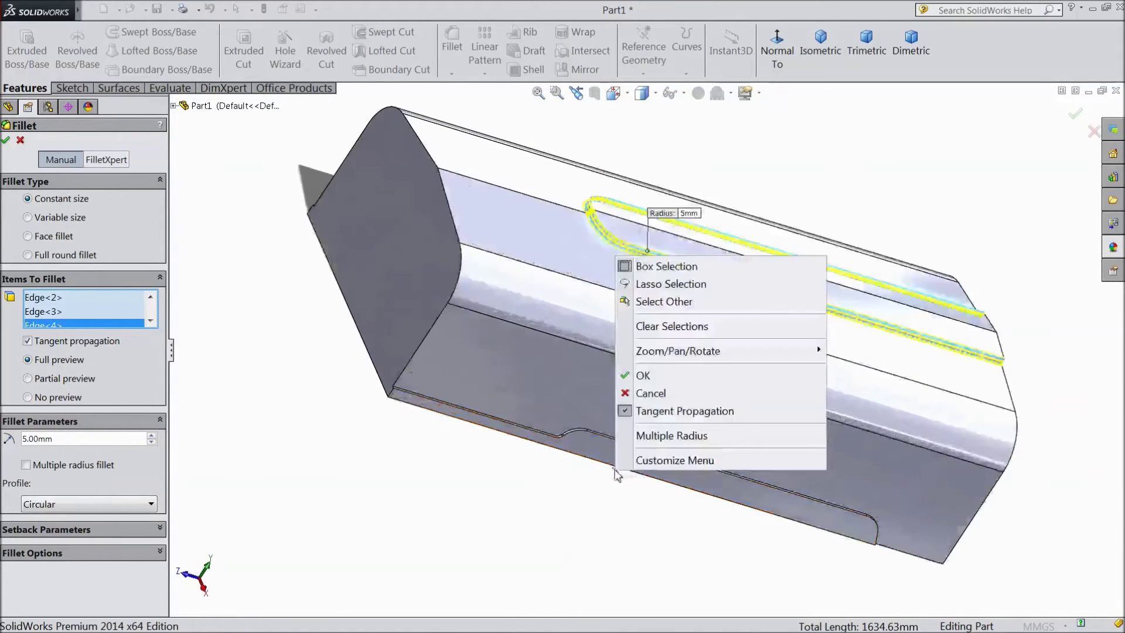
left_click(591, 428)
scroll(586, 431, "down", 3)
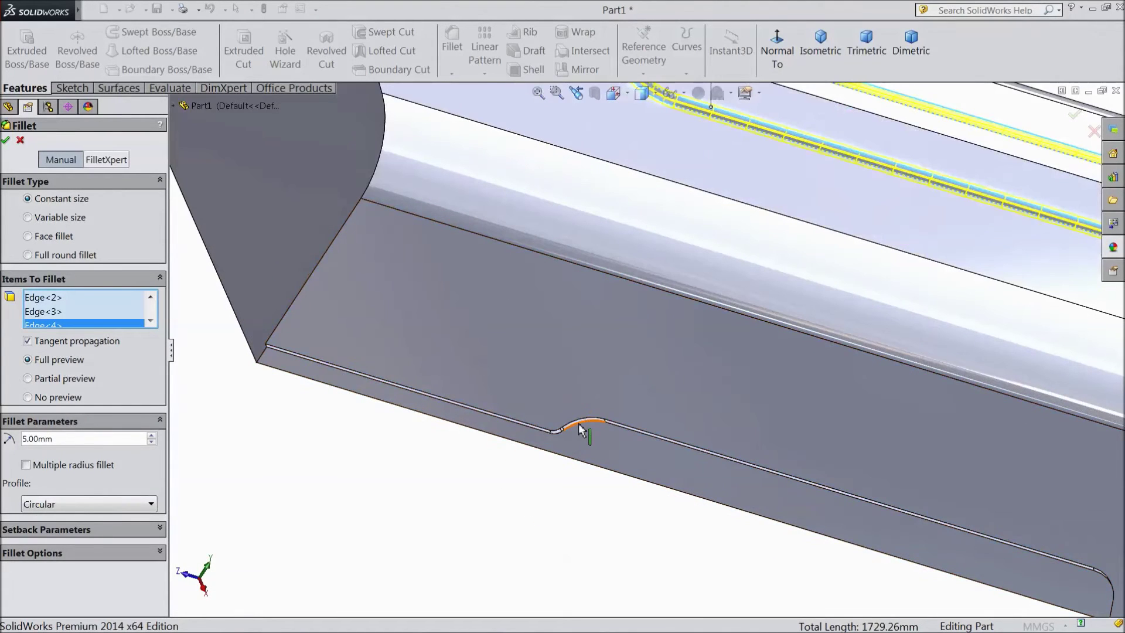
scroll(579, 430, "up", 6)
middle_click_drag(404, 293, 508, 428)
scroll(592, 254, "down", 3)
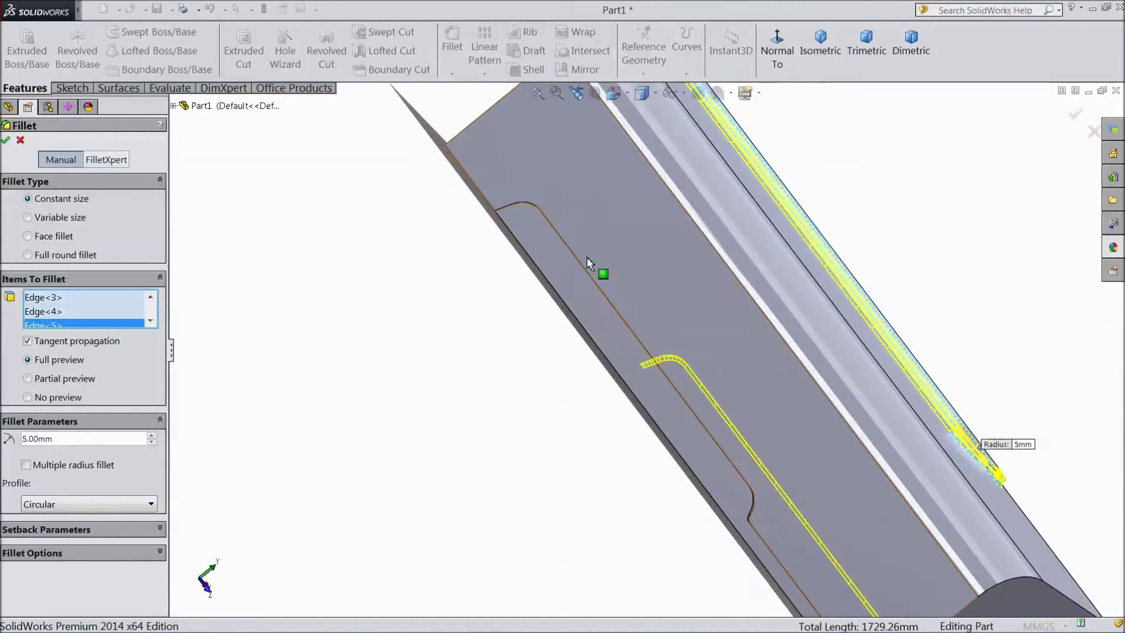
middle_click_drag(592, 254, 402, 316)
scroll(582, 295, "down", 3)
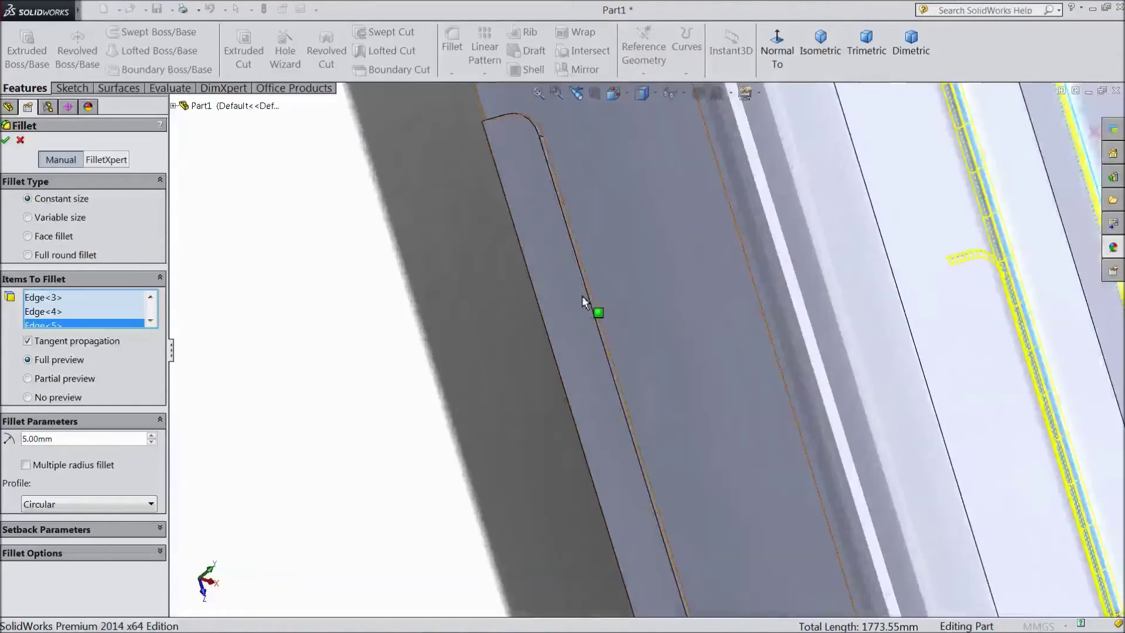
left_click(588, 301)
Apply the 5 mm fillet as Fillet2 and inspect the rounded edges.
scroll(501, 285, "up", 3)
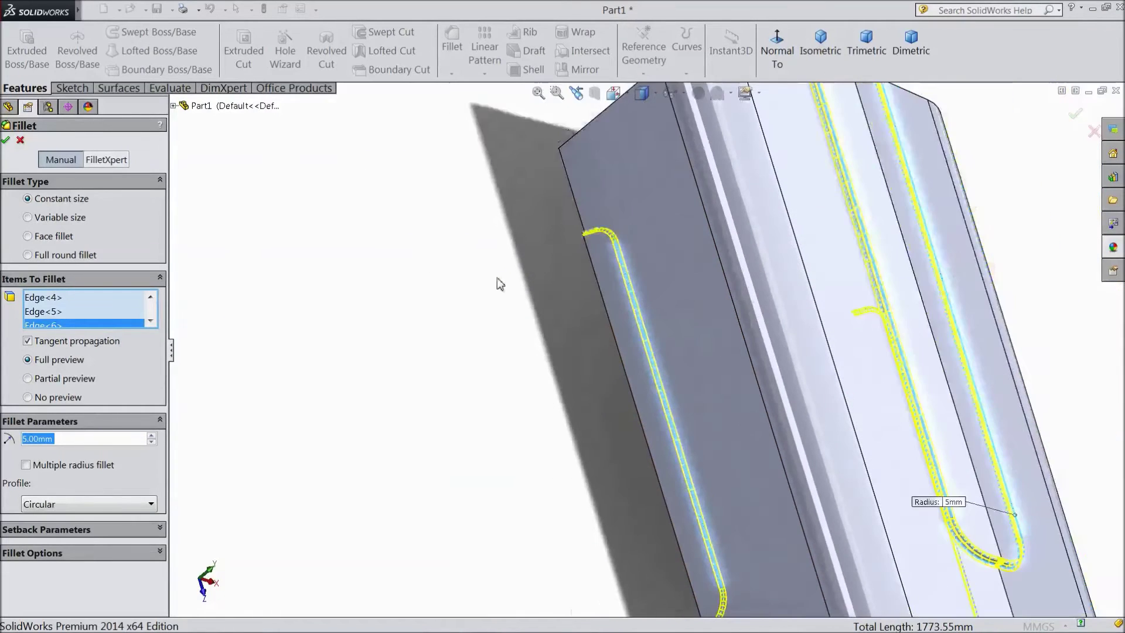
scroll(501, 285, "up", 3)
scroll(406, 228, "up", 2)
middle_click_drag(407, 228, 812, 300)
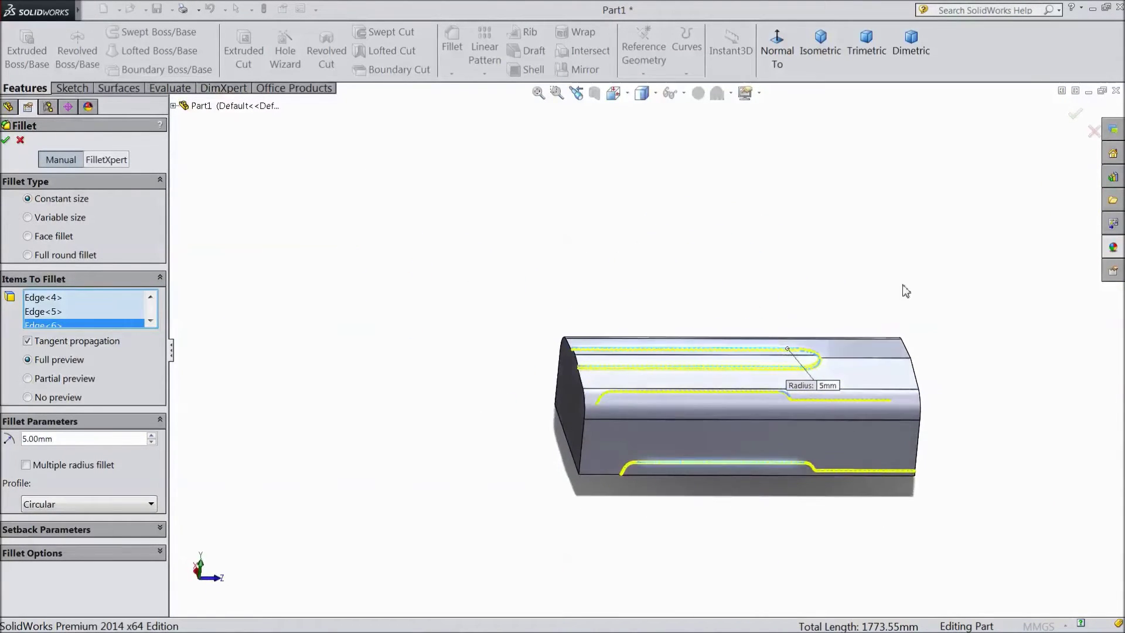
left_click(1076, 115)
middle_click_drag(972, 377, 736, 319)
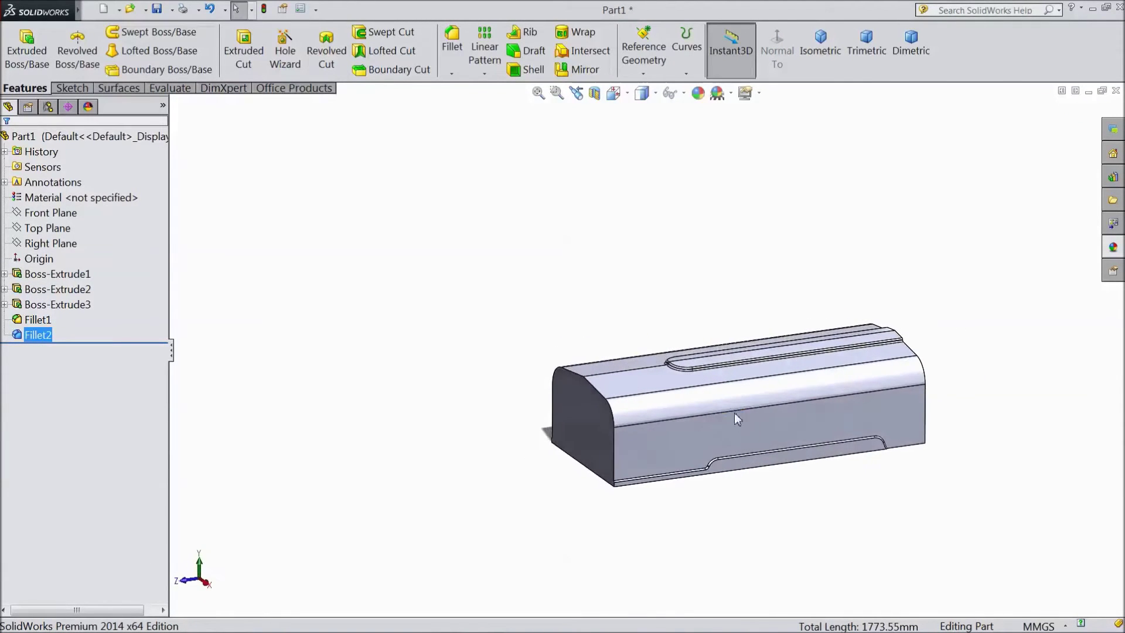
scroll(819, 434, "down", 2)
Select the notch edge and edit Sketch2 under Boss-Extrude2.
scroll(819, 434, "down", 3)
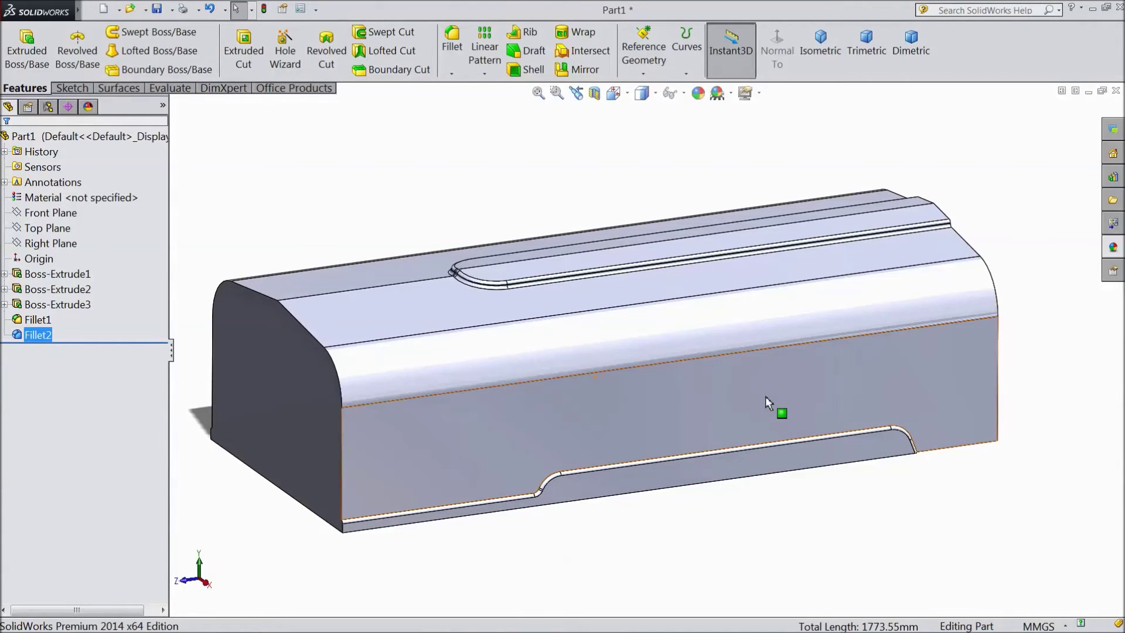
mouse_move(765, 396)
middle_mouse_down()
mouse_move(691, 334)
mouse_move(596, 346)
mouse_move(617, 441)
middle_mouse_up()
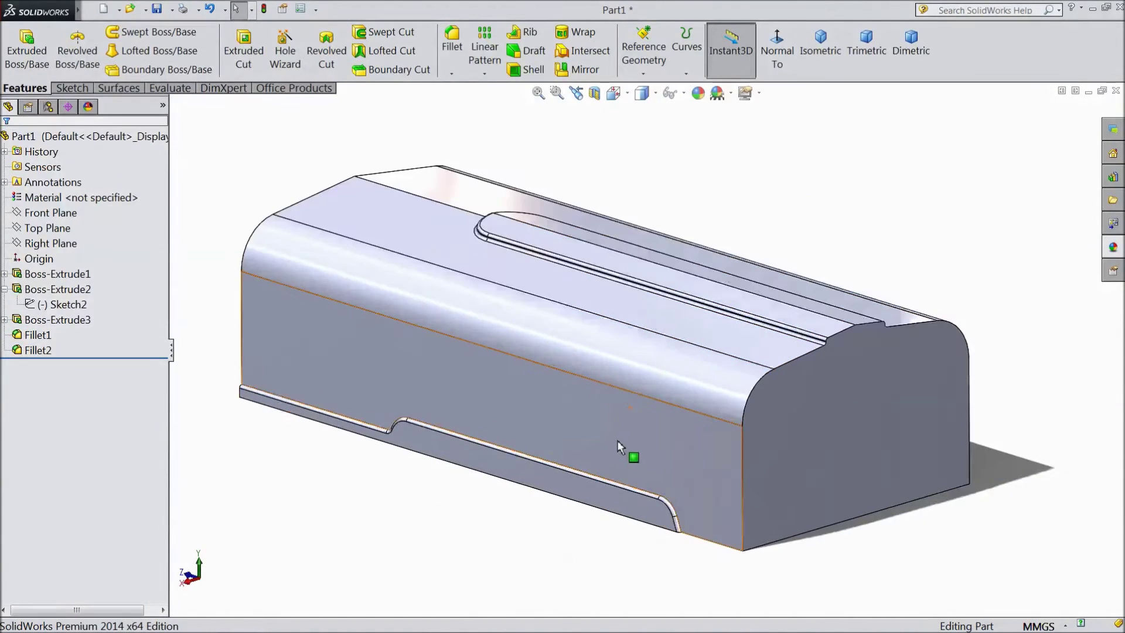
left_click(535, 467)
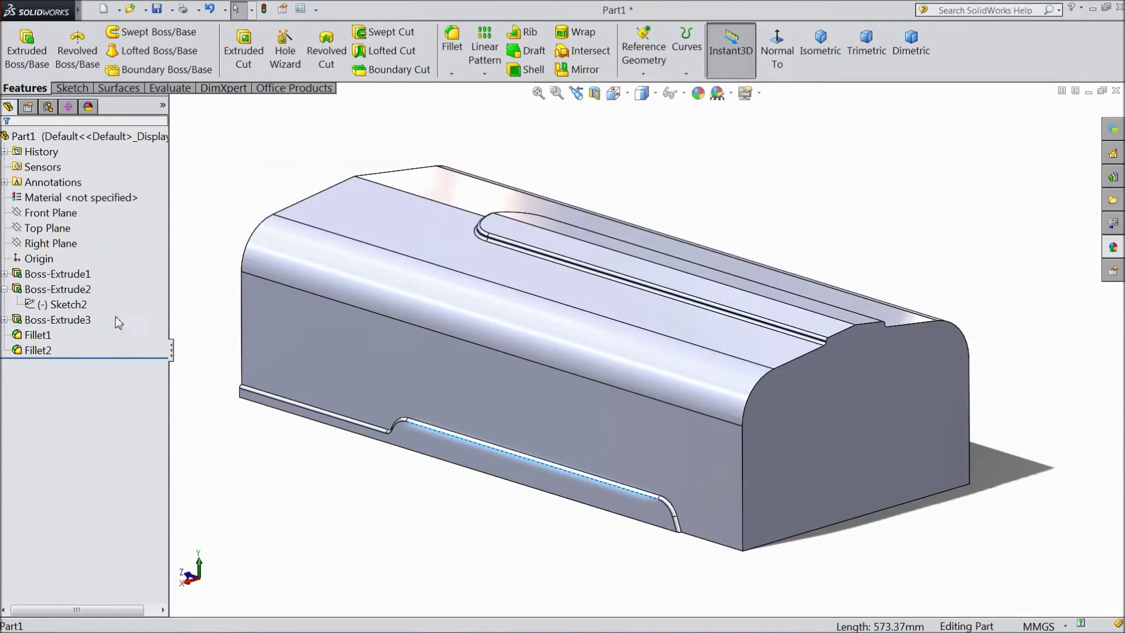
double_click(61, 309)
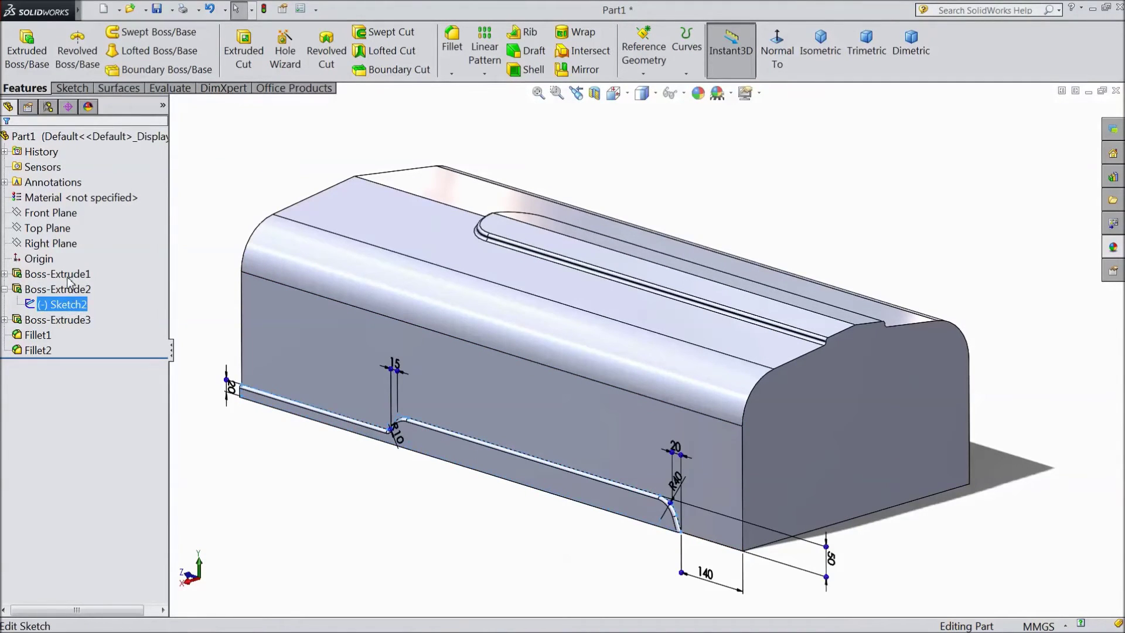
left_click(70, 281)
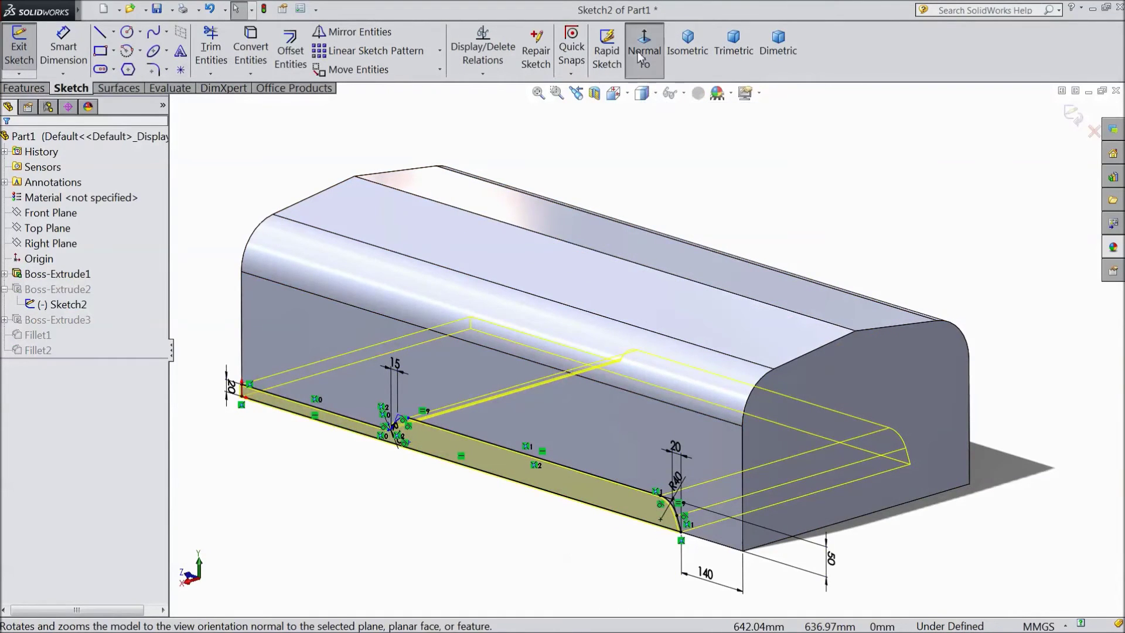
View Sketch2 face-on and dimension the distance between the two arc points as 500 mm.
left_click(642, 56)
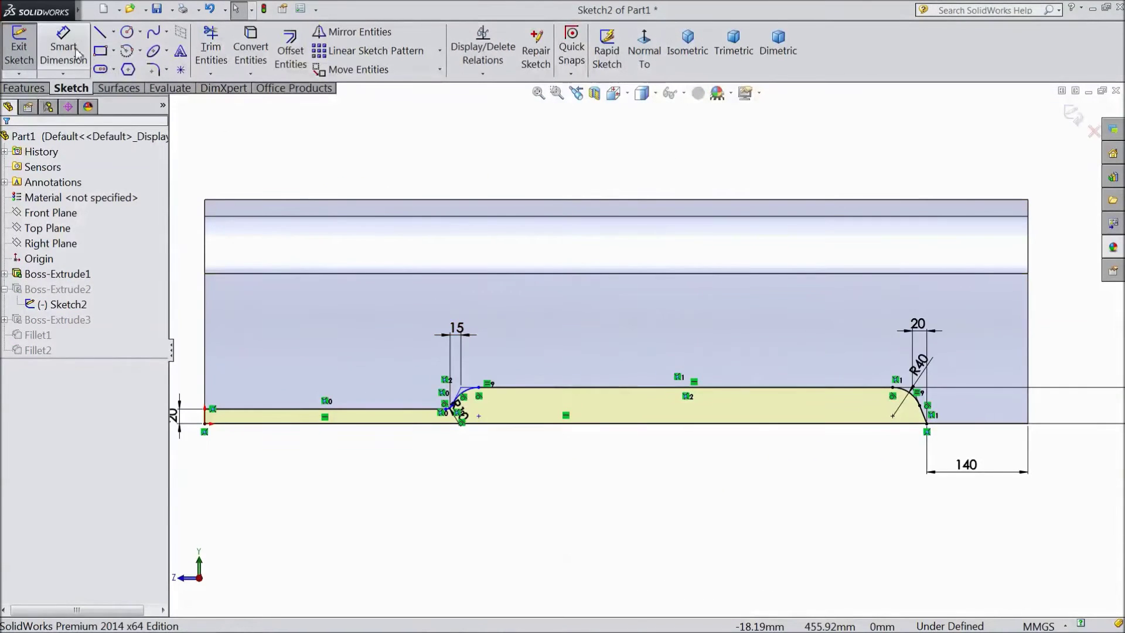
left_click(85, 57)
scroll(512, 400, "down", 3)
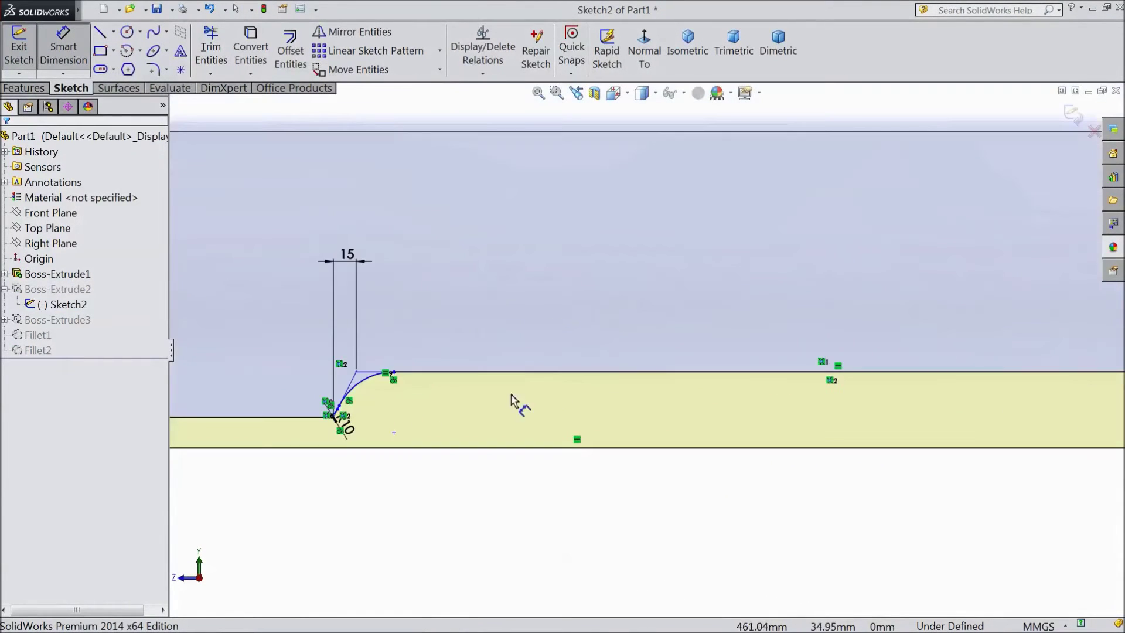
left_click(357, 374)
scroll(650, 379, "up", 2)
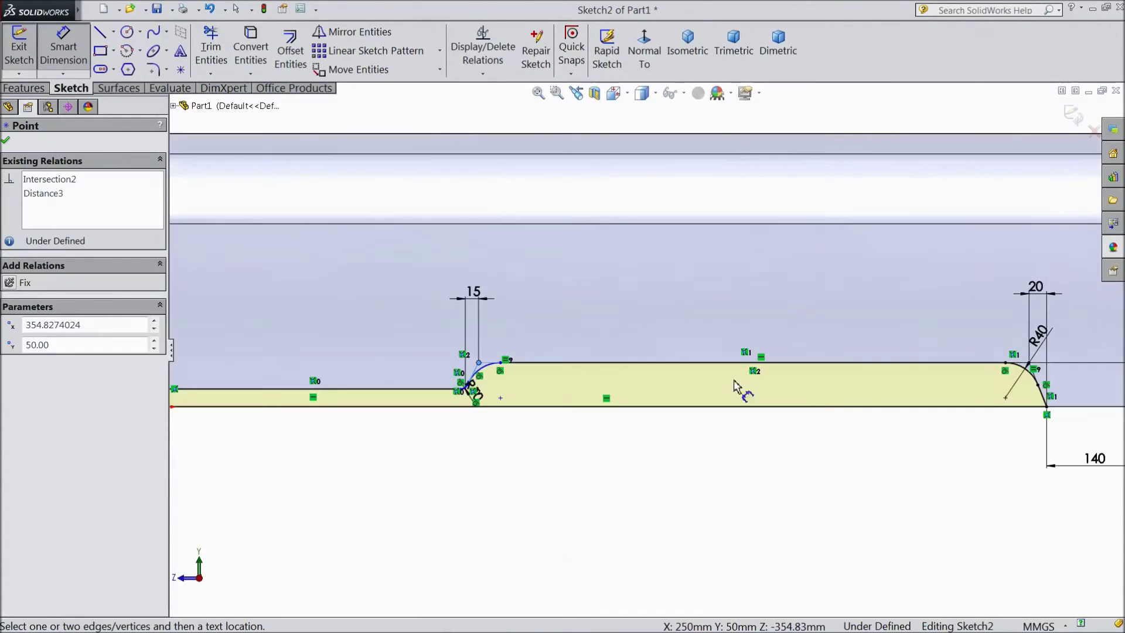
scroll(1048, 369, "down", 3)
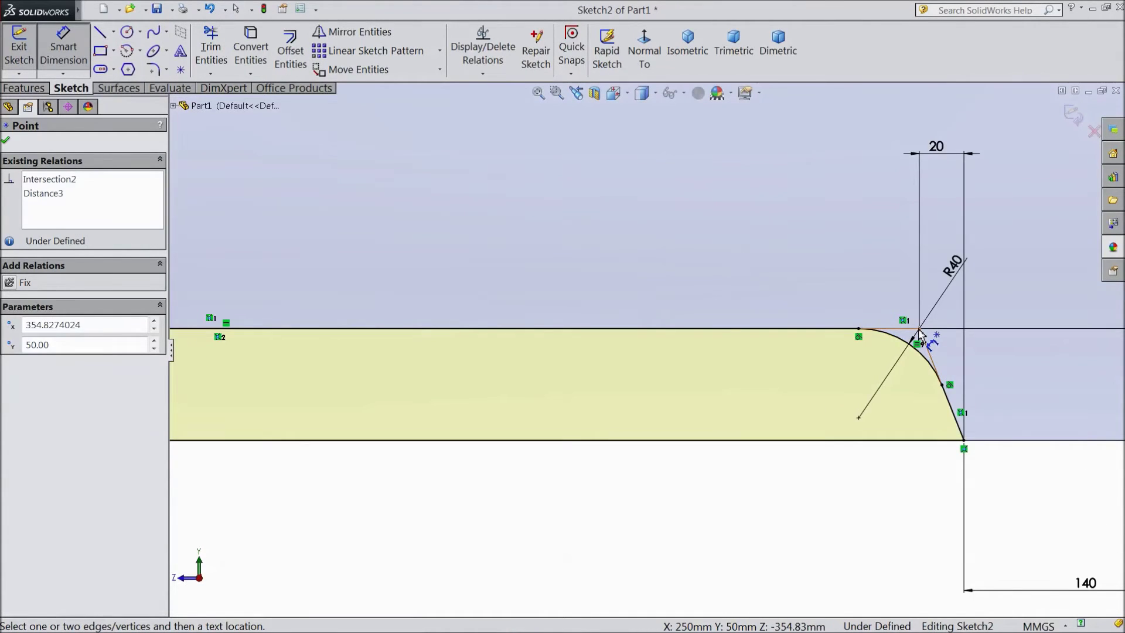
left_click(920, 330)
scroll(636, 301, "down", 2)
scroll(603, 281, "up", 4)
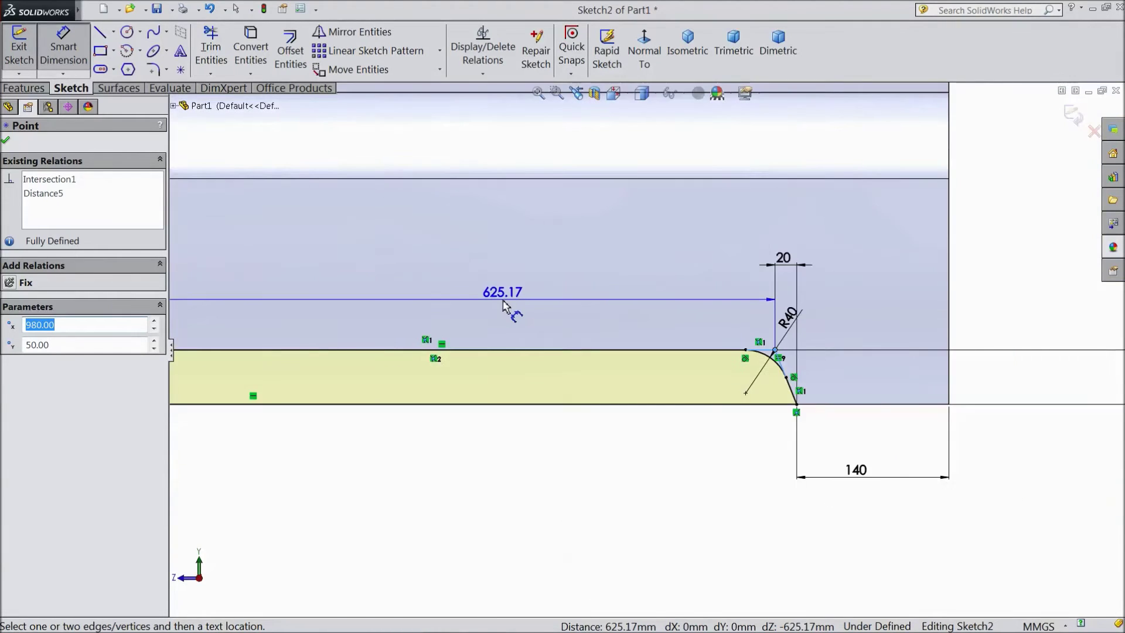
scroll(649, 349, "up", 3)
left_click(531, 317)
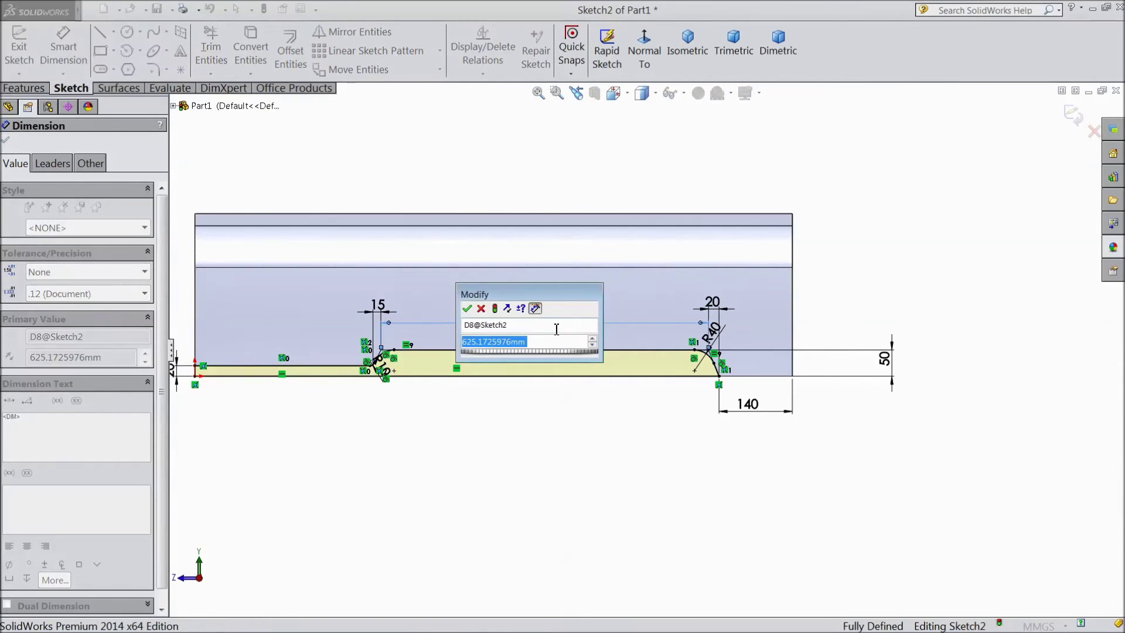
type("500")
left_click(468, 309)
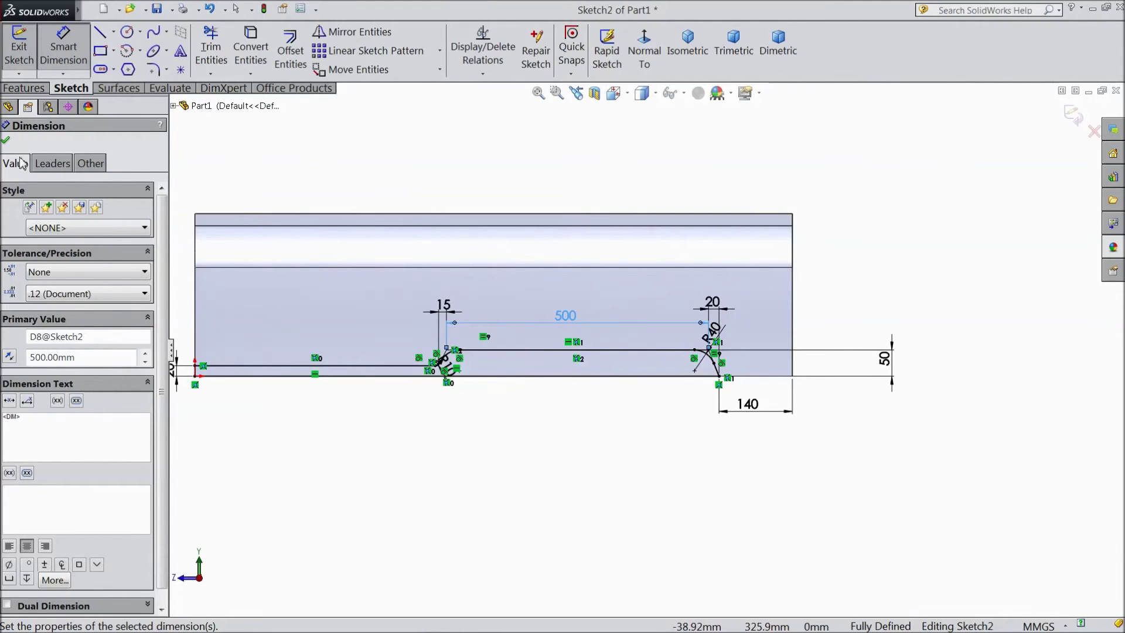
Exit Sketch2 to rebuild the part and return to a 3-D view.
left_click(1074, 114)
left_click(251, 9)
scroll(652, 210, "up", 3)
middle_click_drag(651, 209, 670, 291)
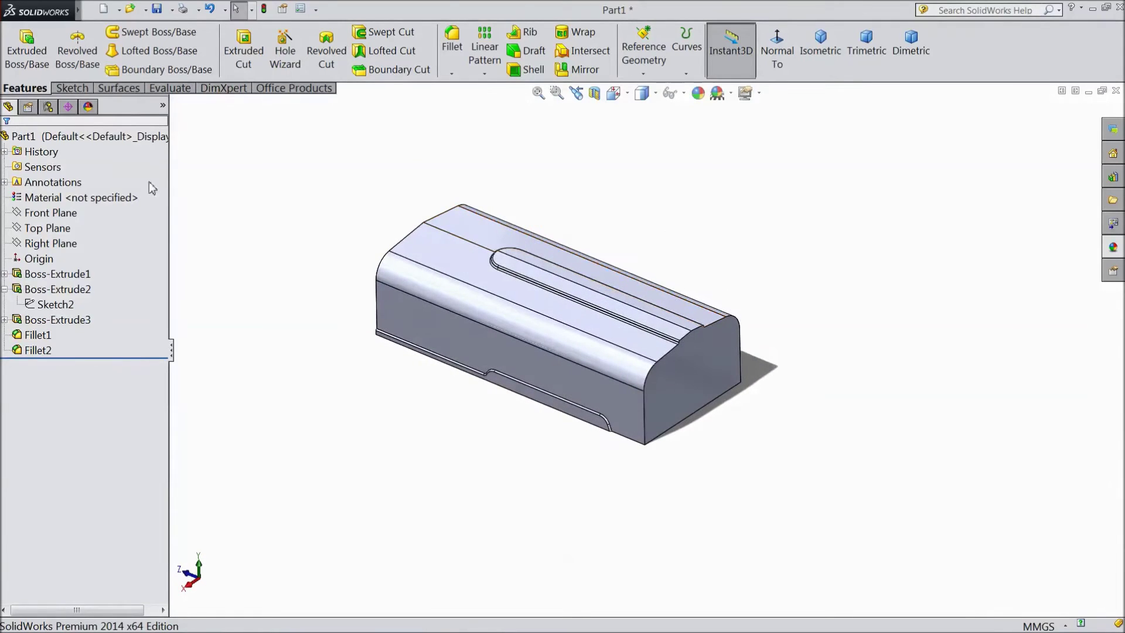
Sketch two circles on the slot centreline on the Top Plane, viewed face-on.
left_click(58, 230)
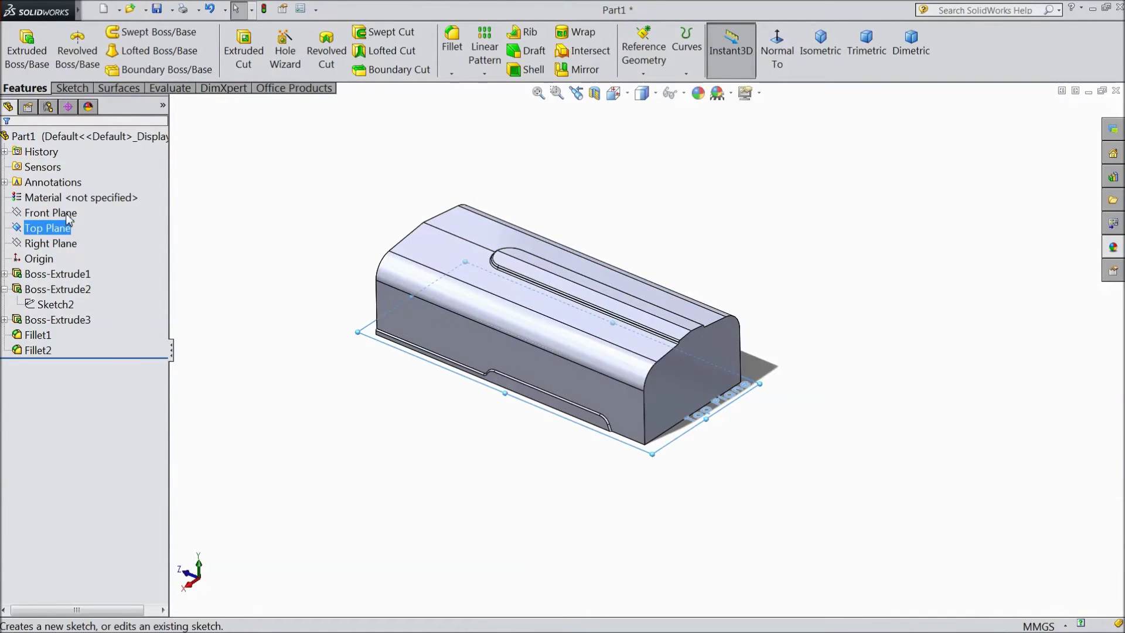
left_click(68, 220)
left_click(646, 58)
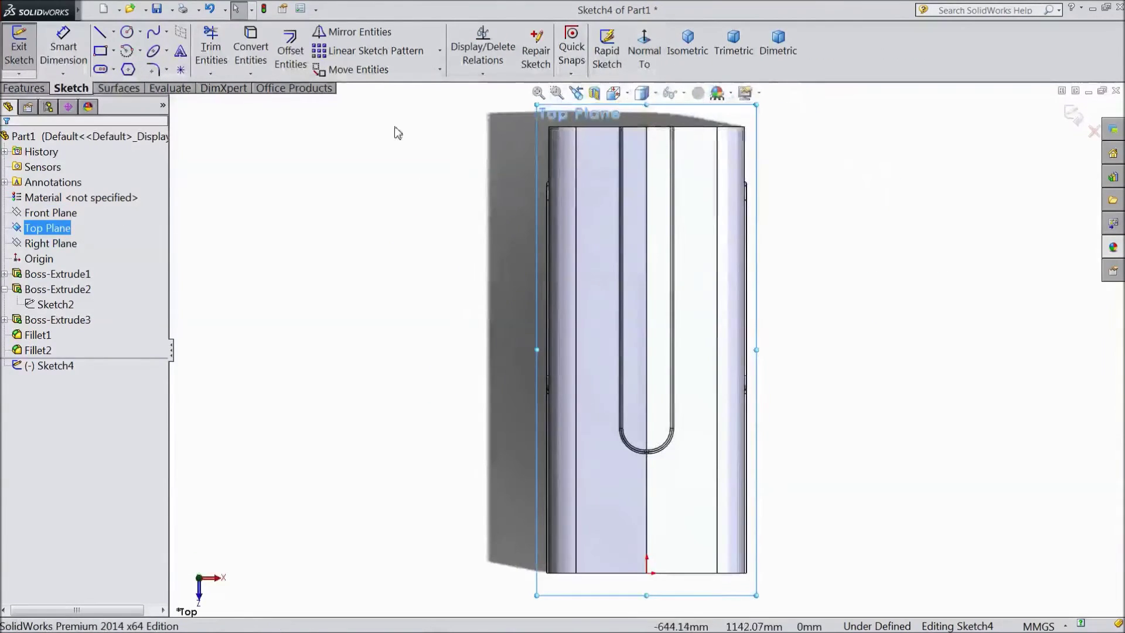
left_click(127, 32)
scroll(653, 163, "down", 2)
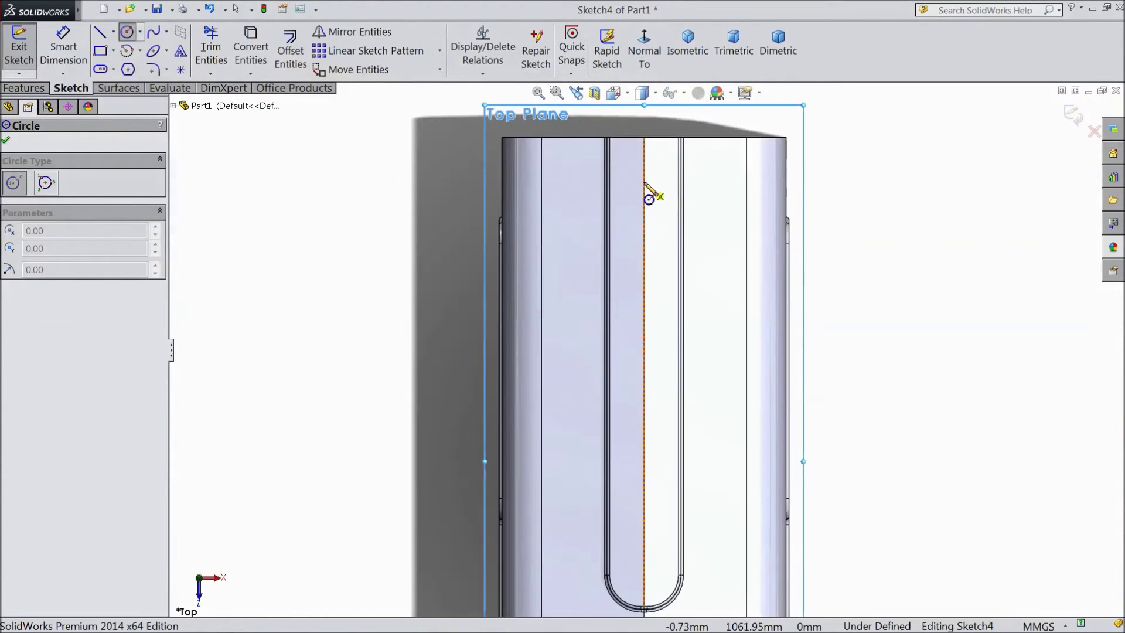
left_click(645, 188)
left_click(653, 168)
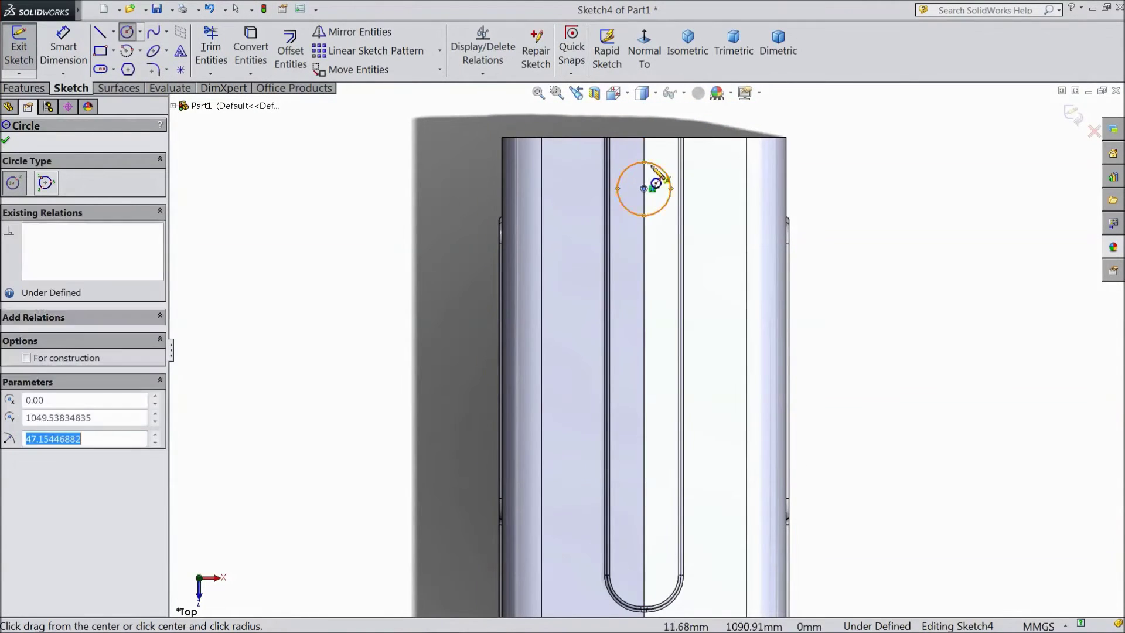
scroll(665, 451, "up", 2)
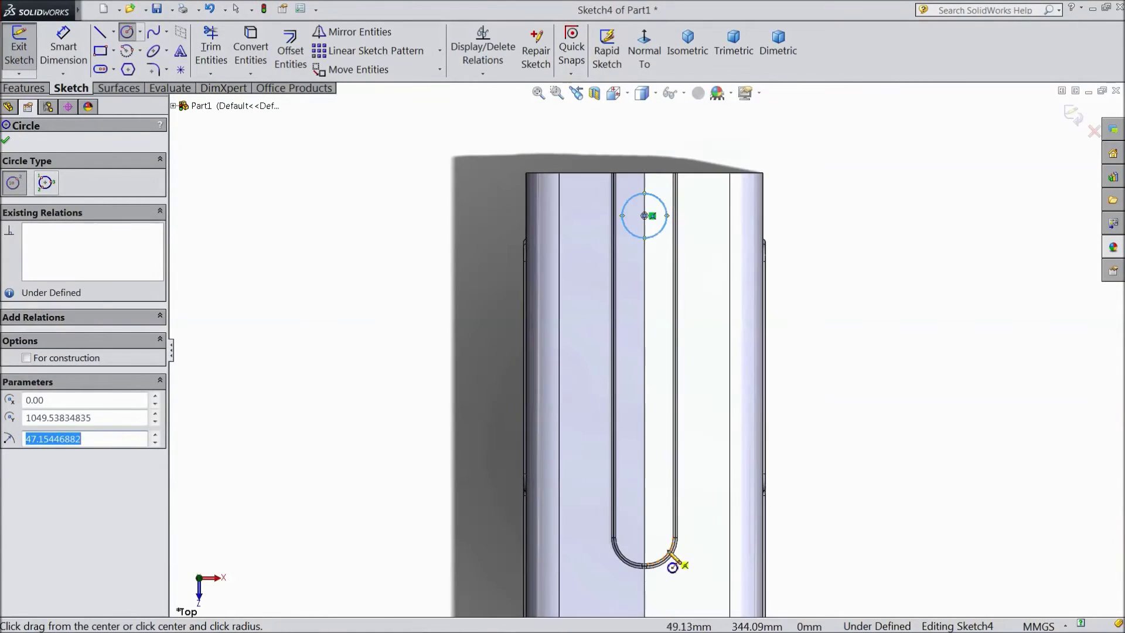
left_click(645, 515)
left_click(672, 512)
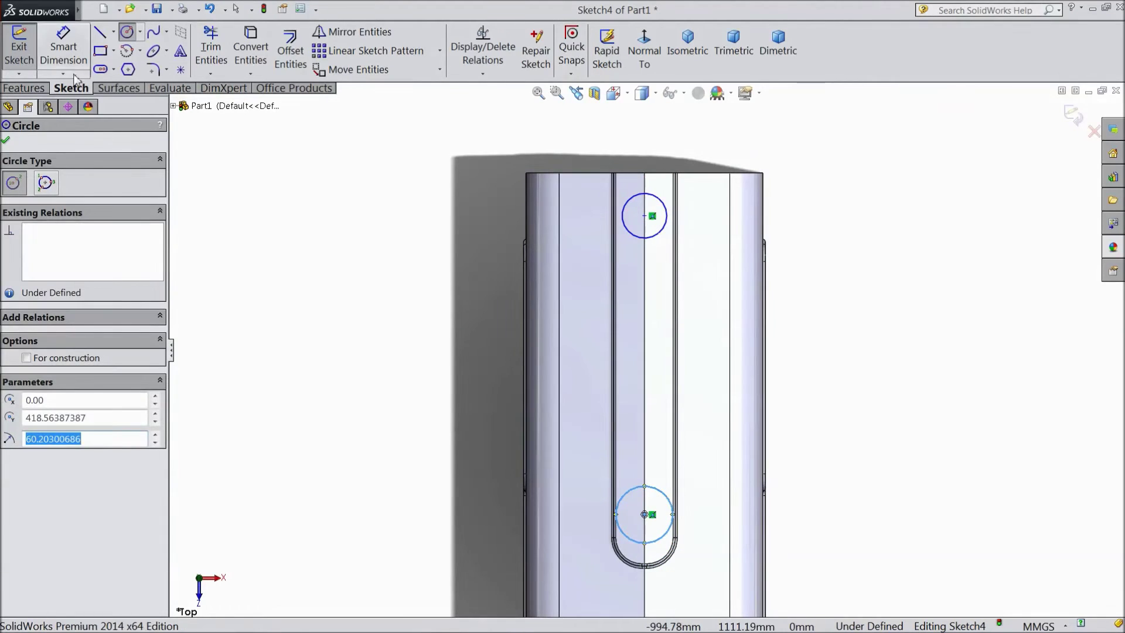
key("d")
Dimension the upper circle Ø60 and 60 mm from the part's top edge.
left_click(628, 233)
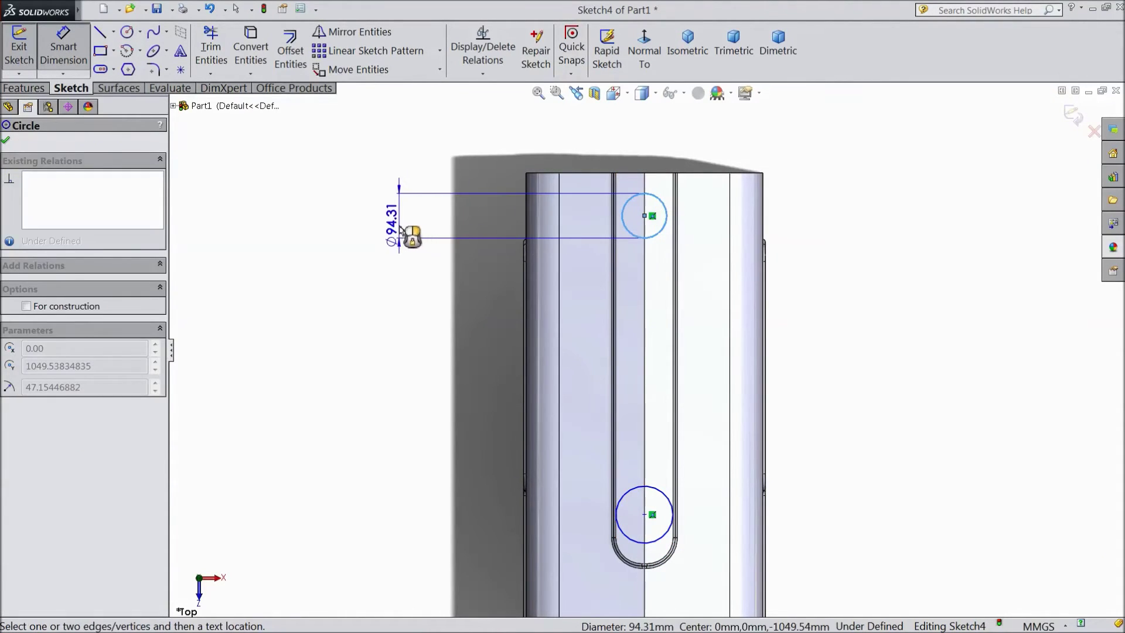
left_click(398, 232)
type("60")
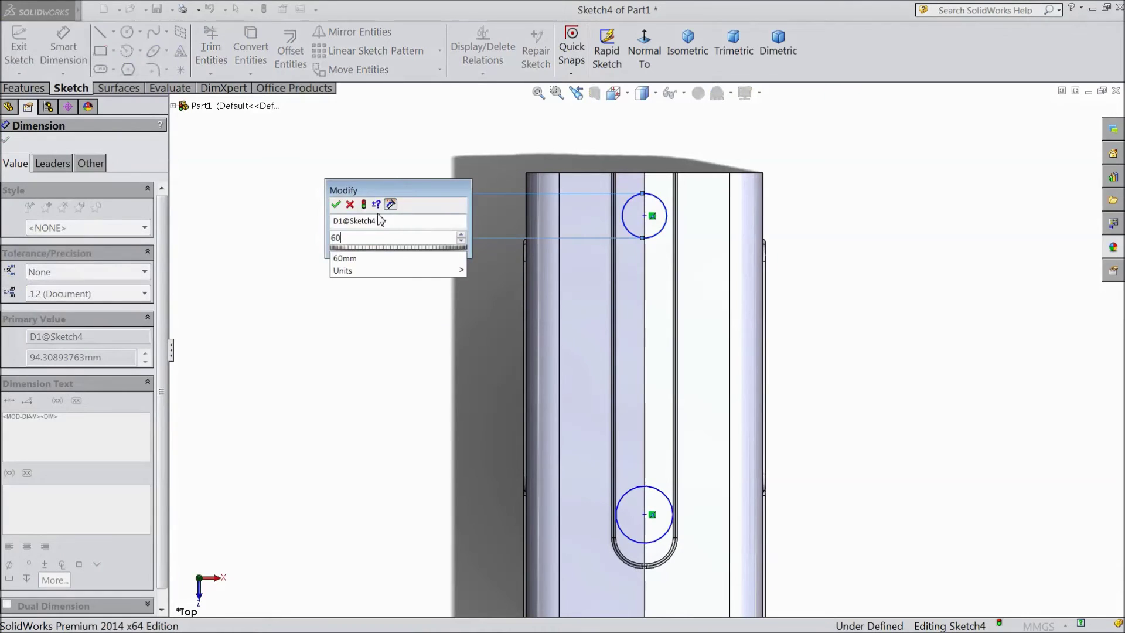
left_click(335, 206)
left_click(645, 215)
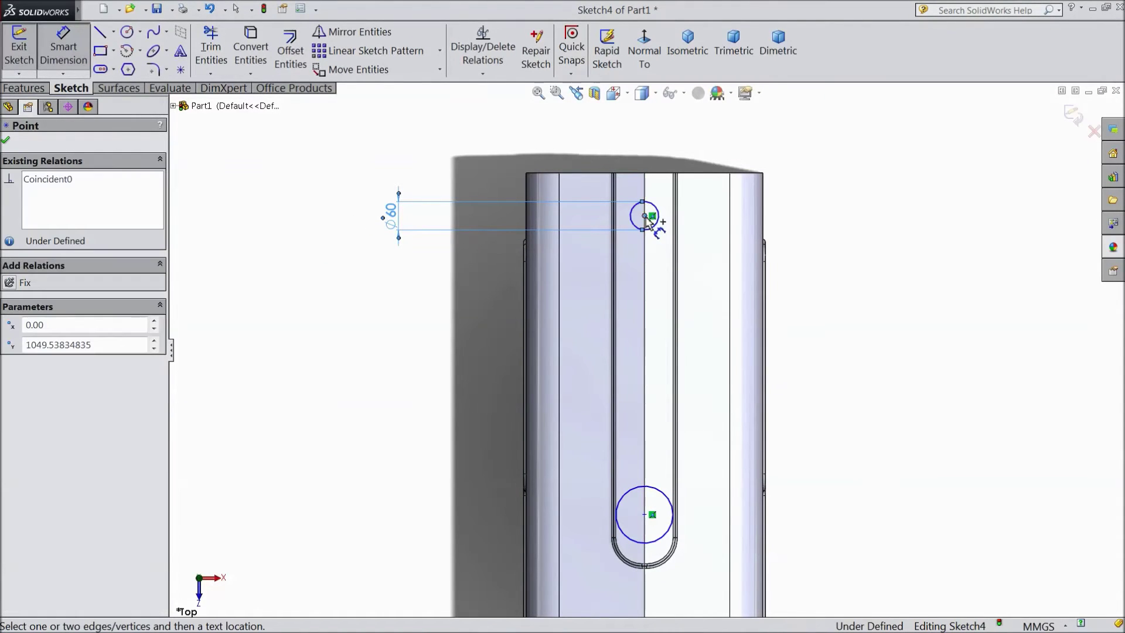
left_click(654, 174)
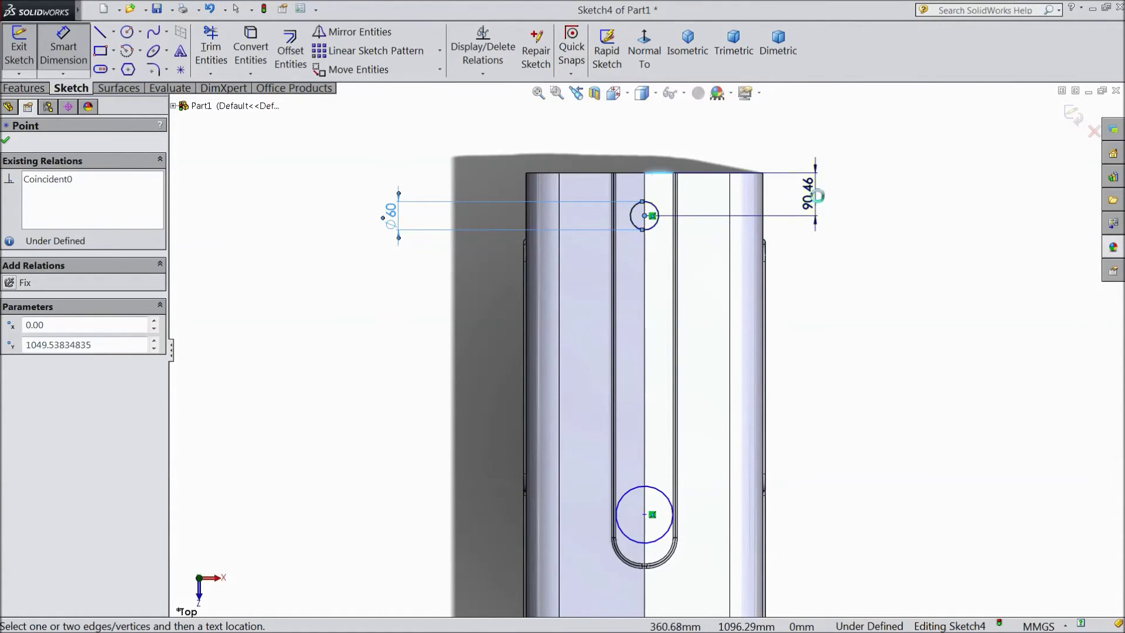
left_click(818, 196)
type("60")
left_click(753, 181)
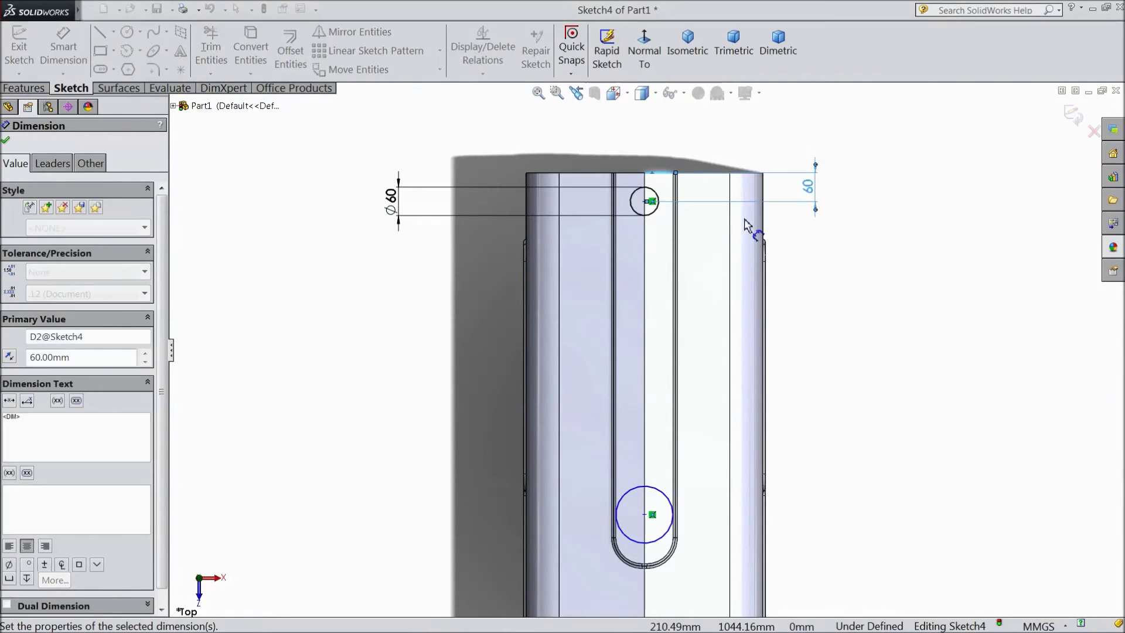
Dimension the lower circle Ø60 and 60 mm from the slot end.
left_click(661, 497)
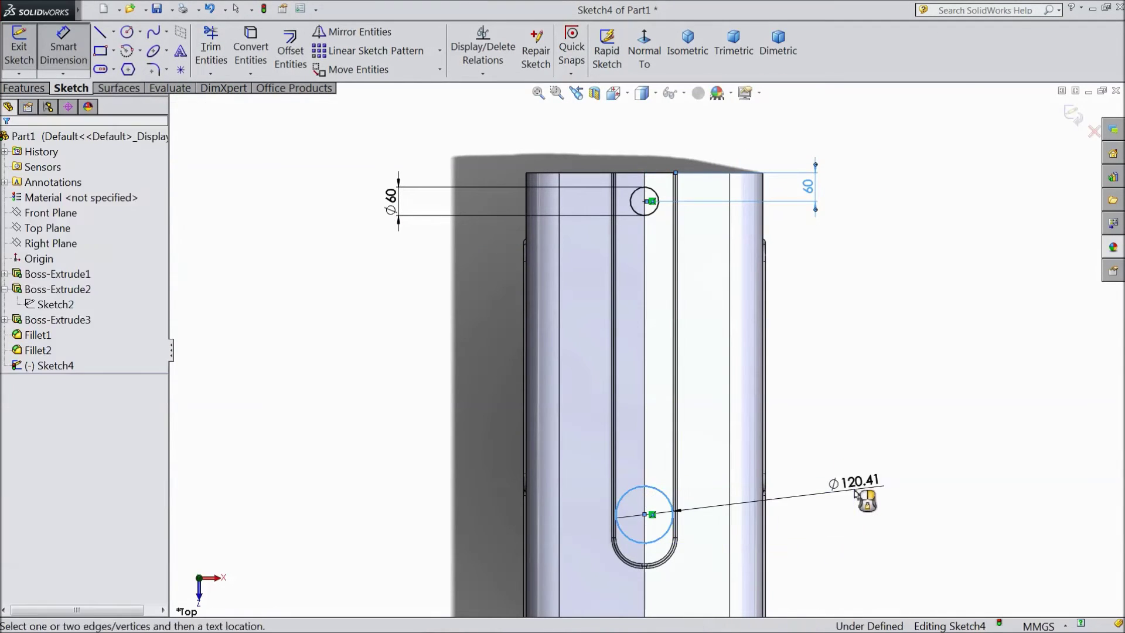
left_click(854, 551)
type("60")
left_click(791, 476)
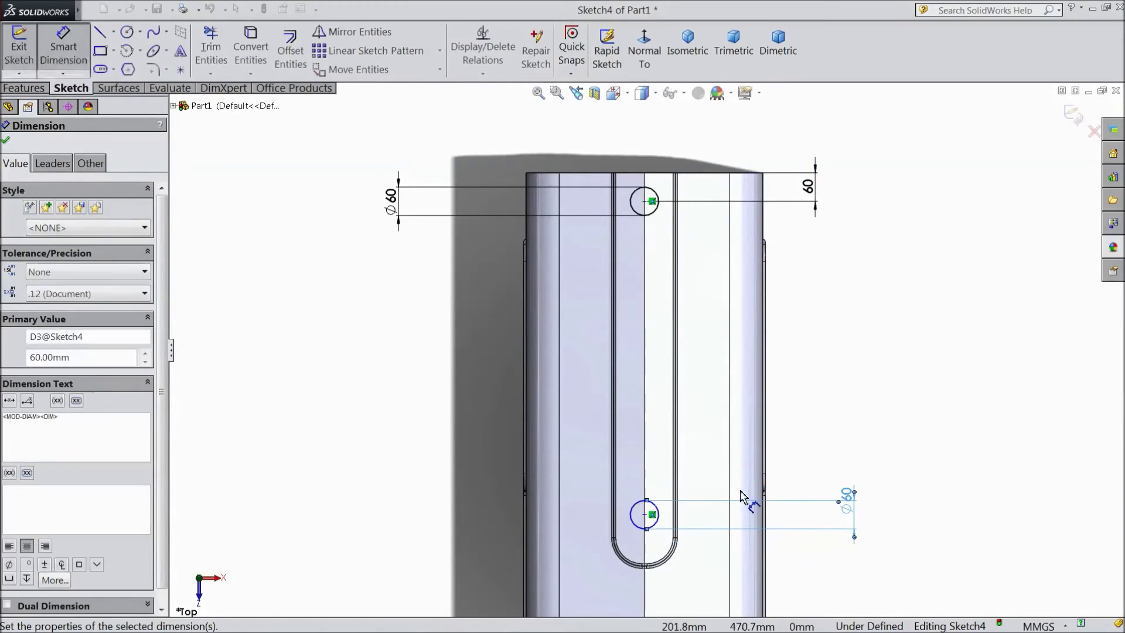
left_click(644, 514)
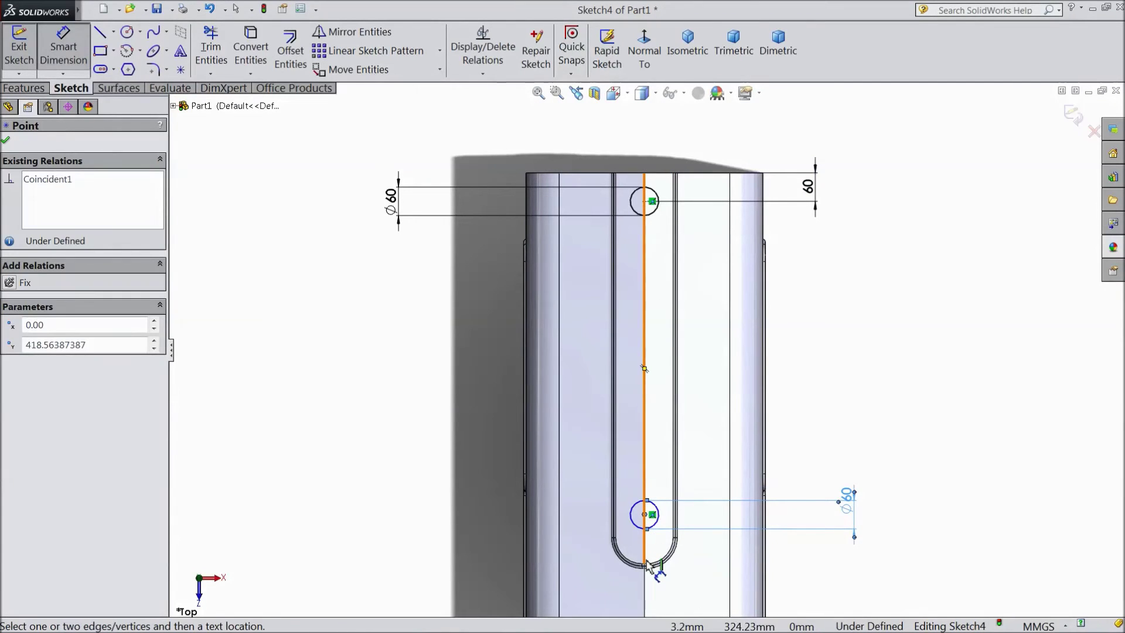
left_click(645, 565)
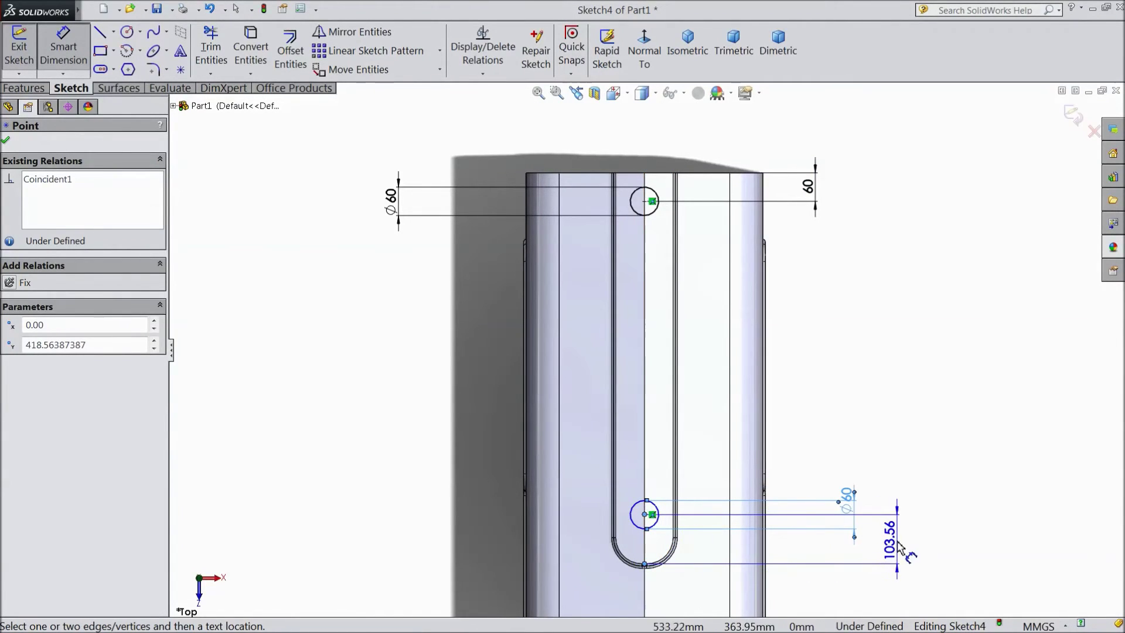
left_click(835, 536)
type("60")
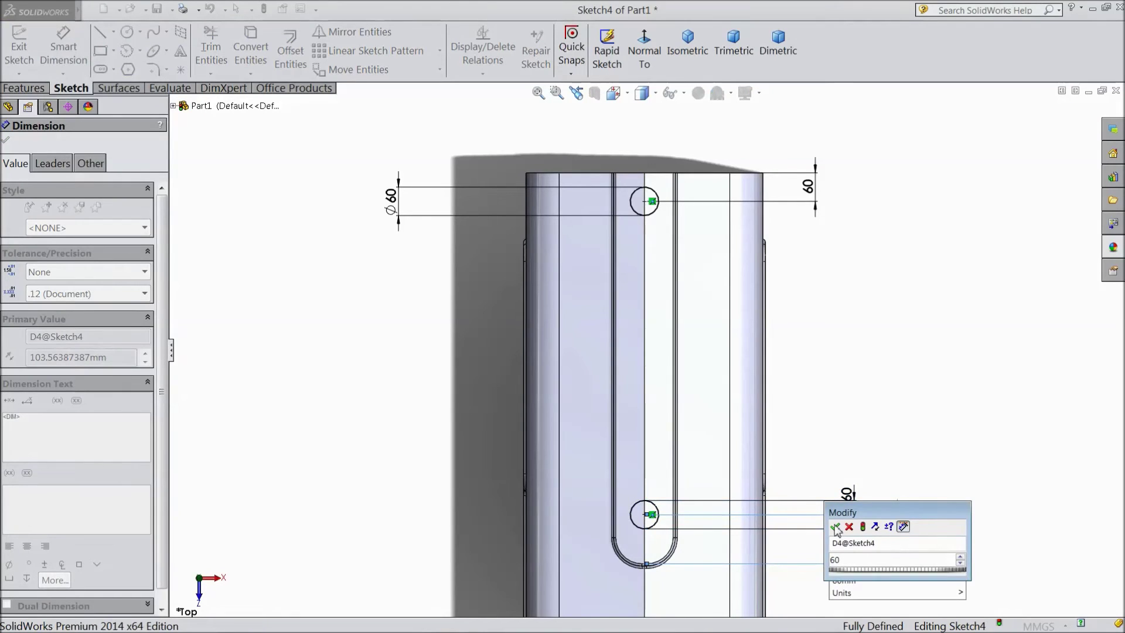
left_click(835, 526)
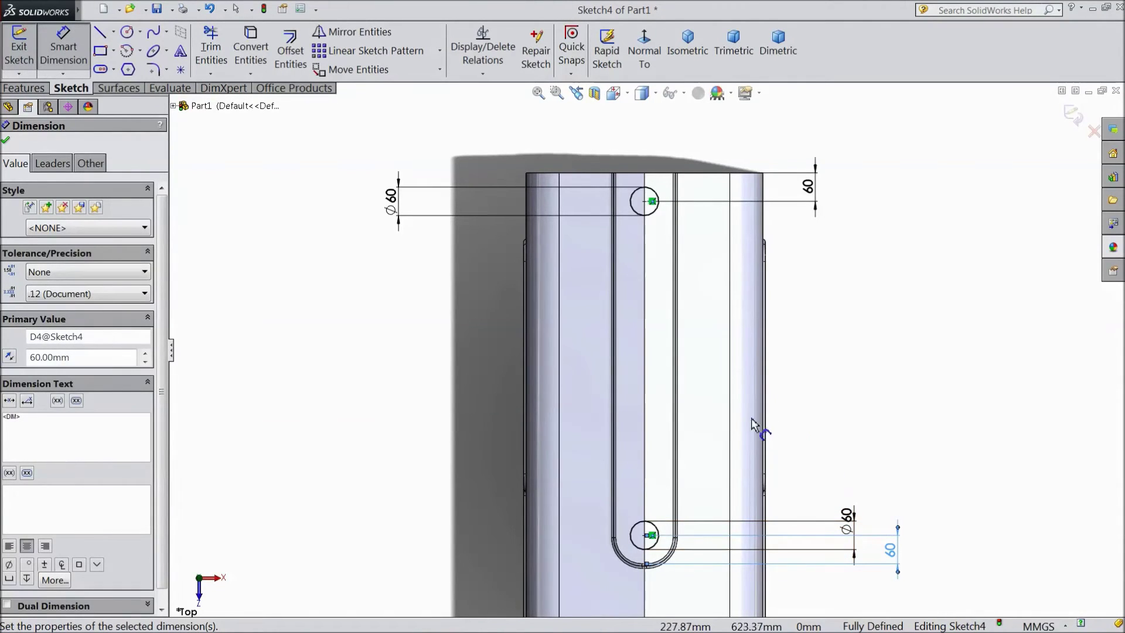
left_click(6, 141)
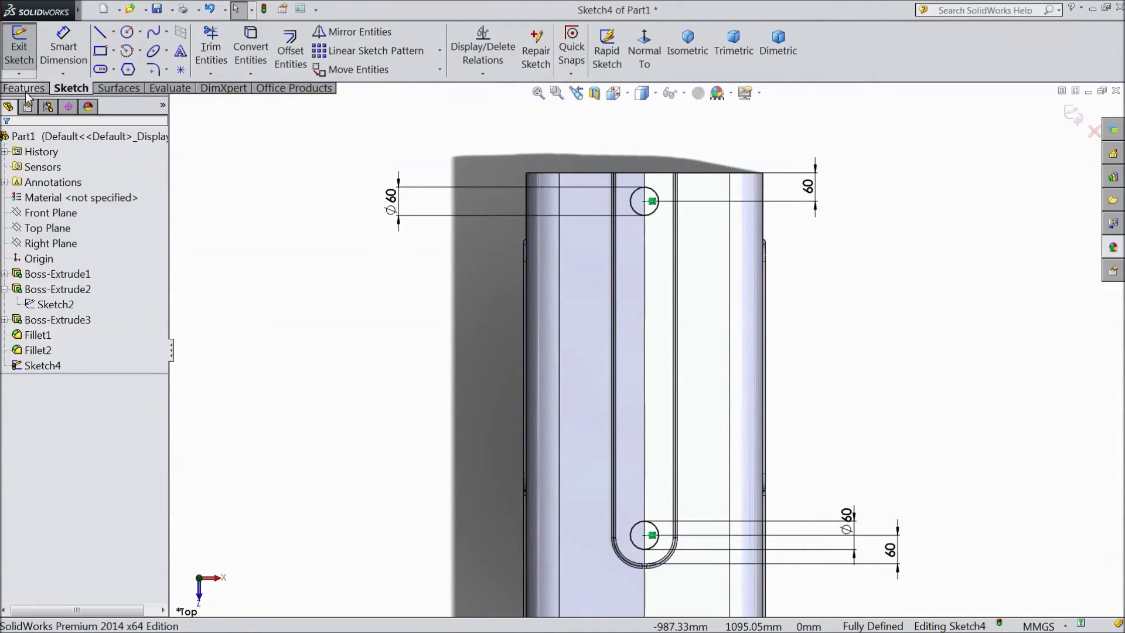
left_click(26, 89)
left_click(243, 53)
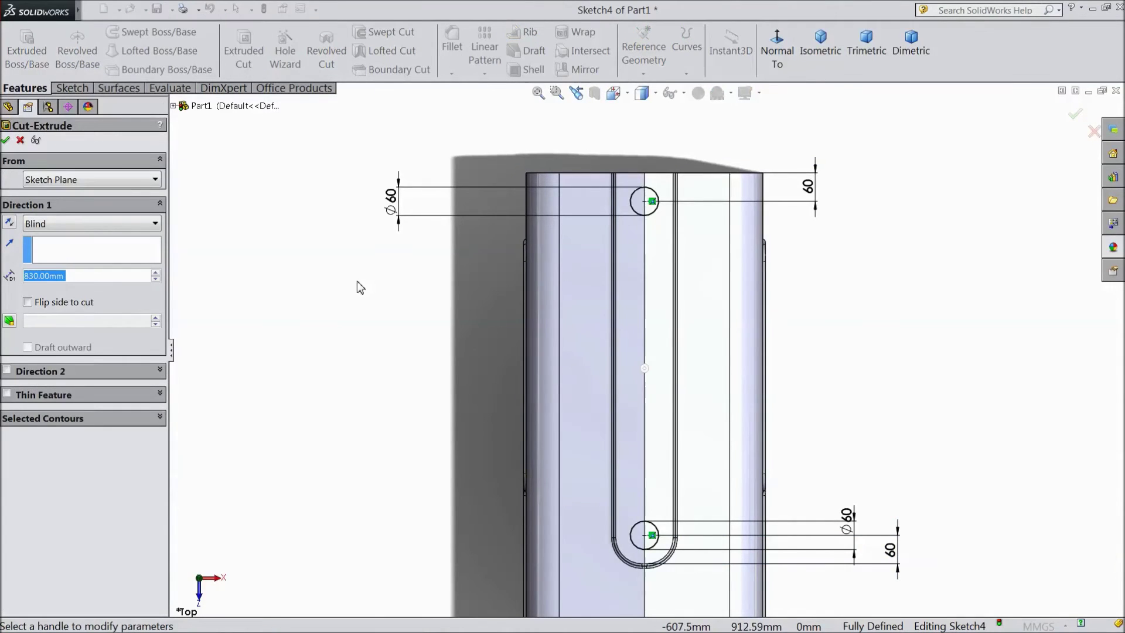
Cut the two circles Through All, direction reversed, creating Cut-Extrude1.
left_click(89, 223)
left_click(82, 246)
middle_click_drag(371, 360, 449, 267)
left_click(9, 223)
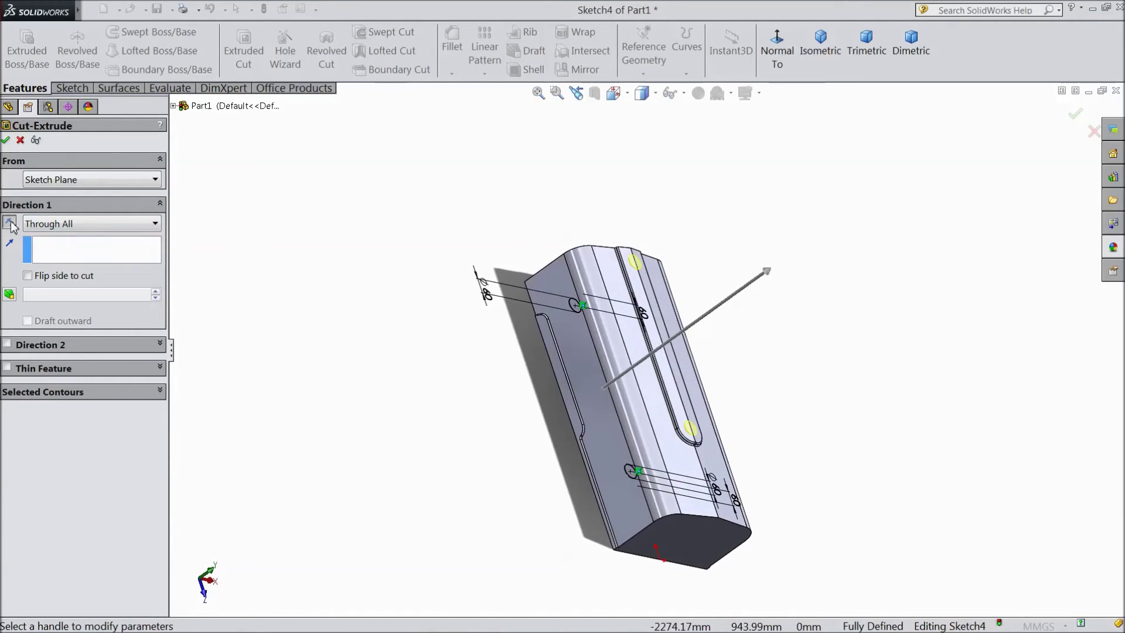
left_click(6, 142)
middle_click_drag(420, 377, 509, 236)
scroll(680, 439, "down", 5)
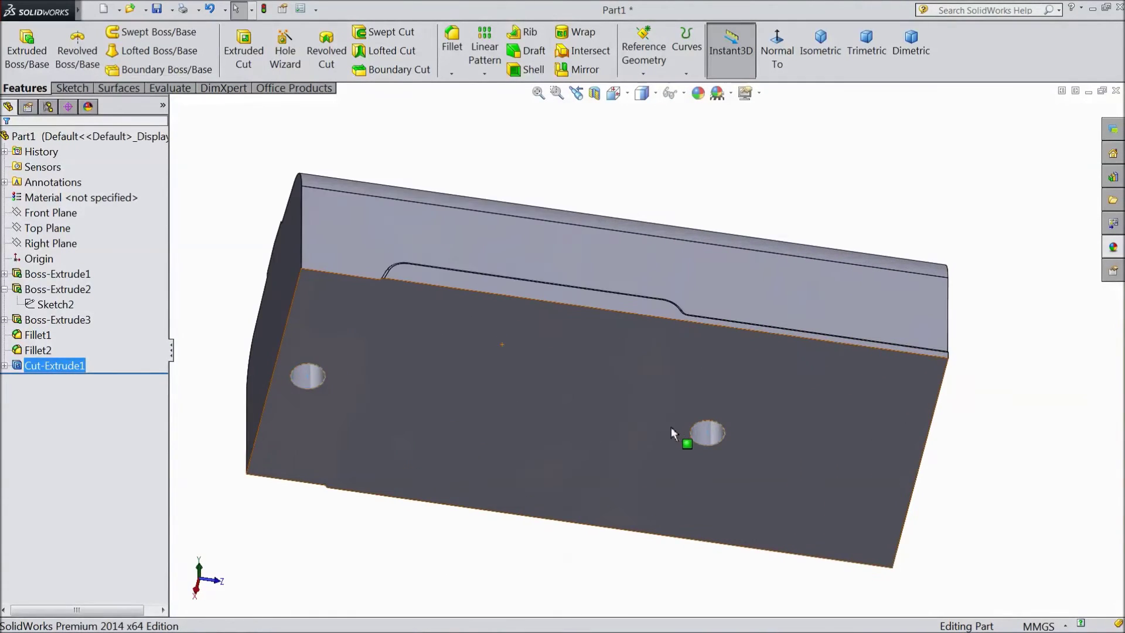
Shell the part to 2.5 mm walls, removing the bottom face, both hole faces and both end faces.
left_click(533, 70)
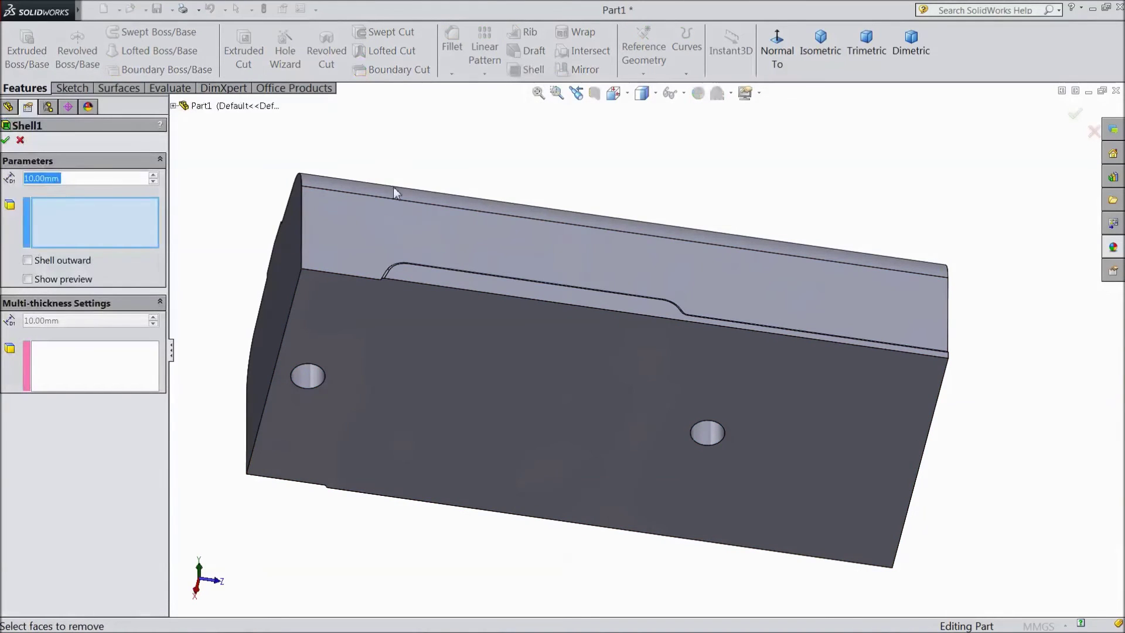
type("2.5")
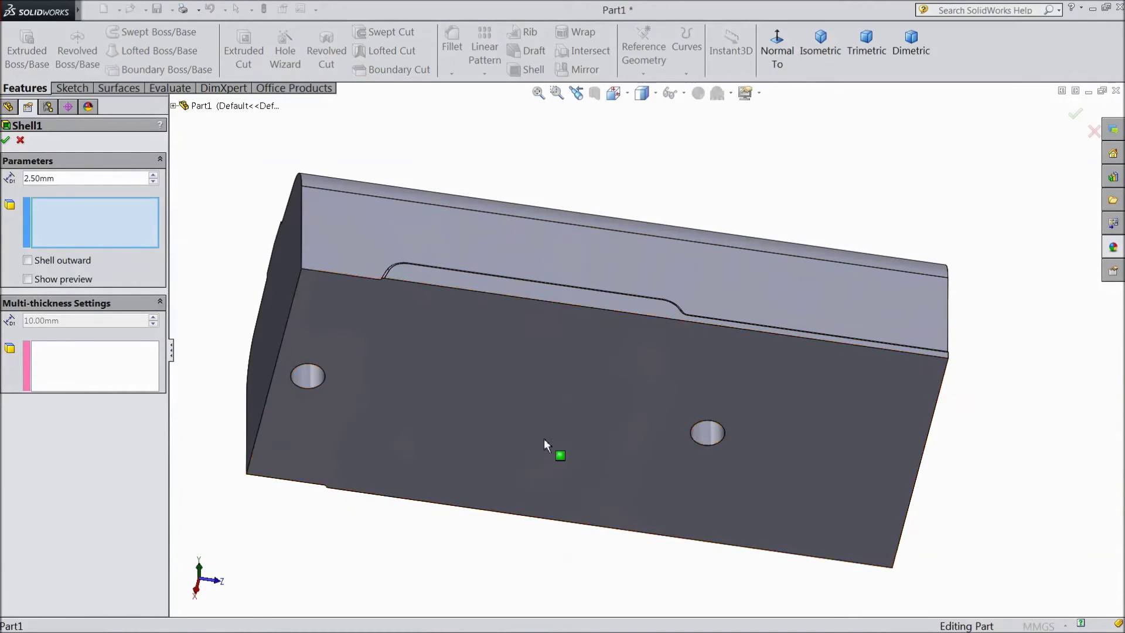
left_click(544, 439)
left_click(307, 378)
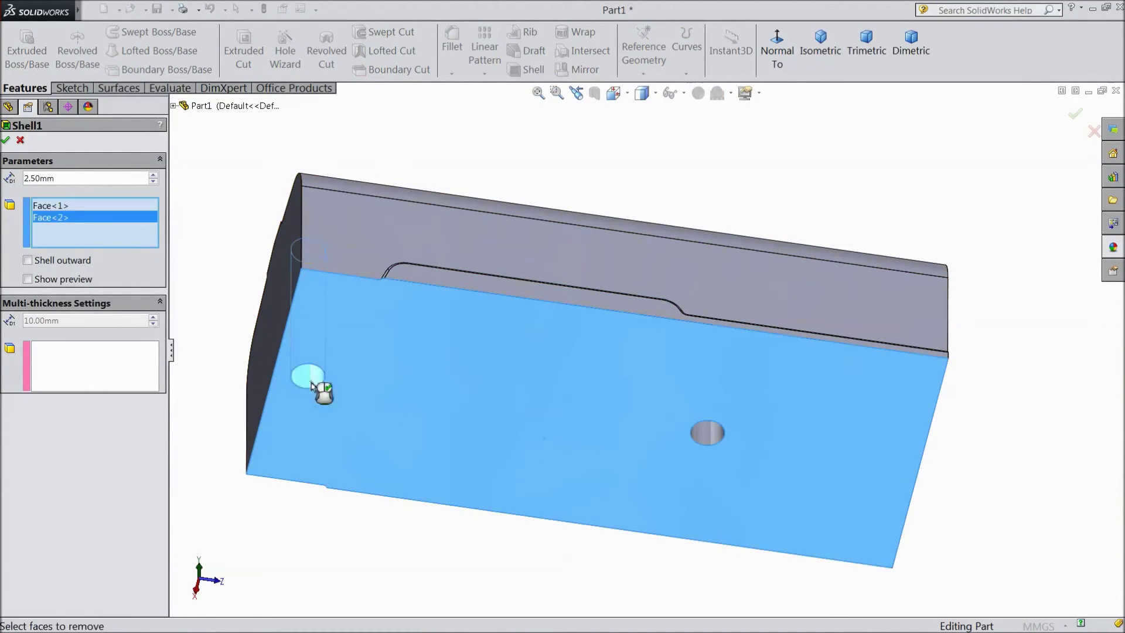
left_click(709, 436)
left_click(275, 324)
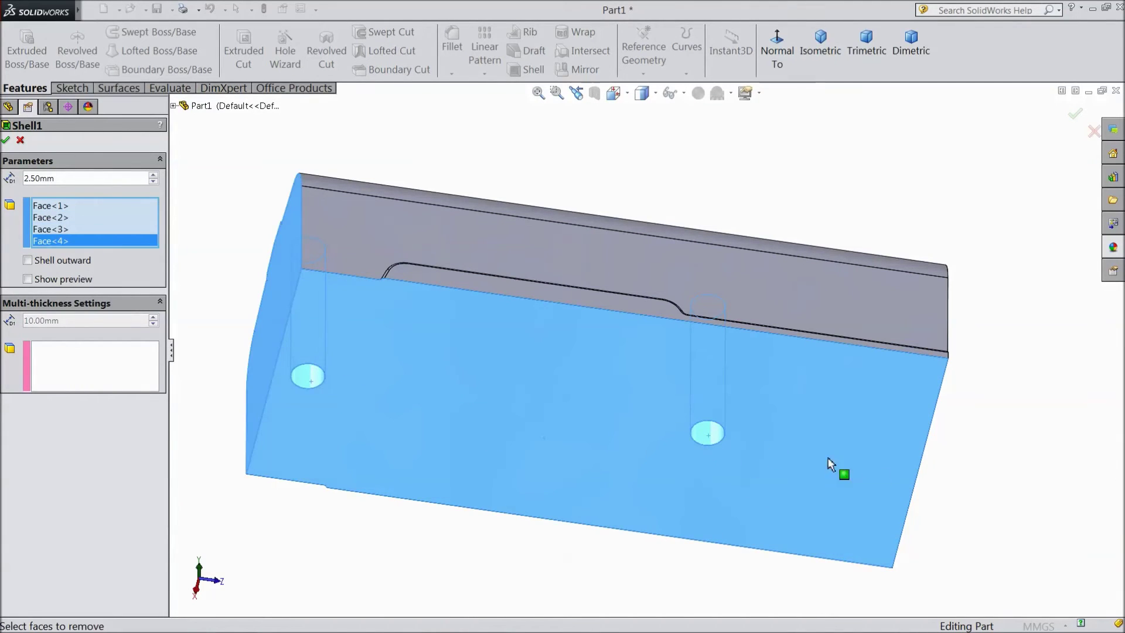
middle_click_drag(1001, 464, 954, 459)
left_click(894, 454)
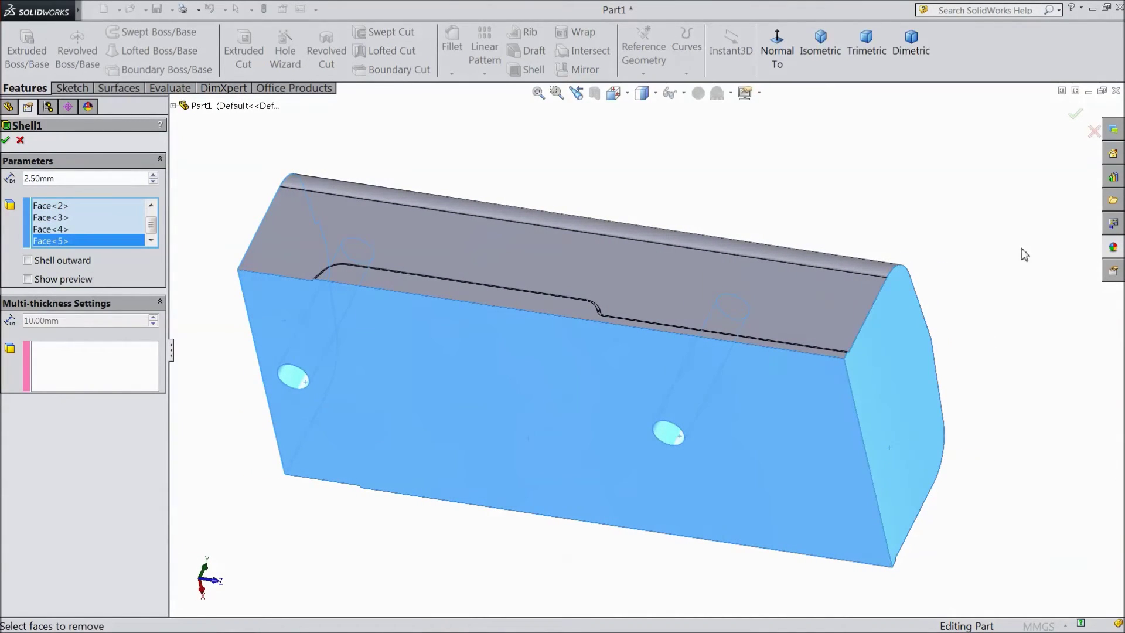
left_click(1077, 118)
middle_click_drag(809, 211, 776, 448)
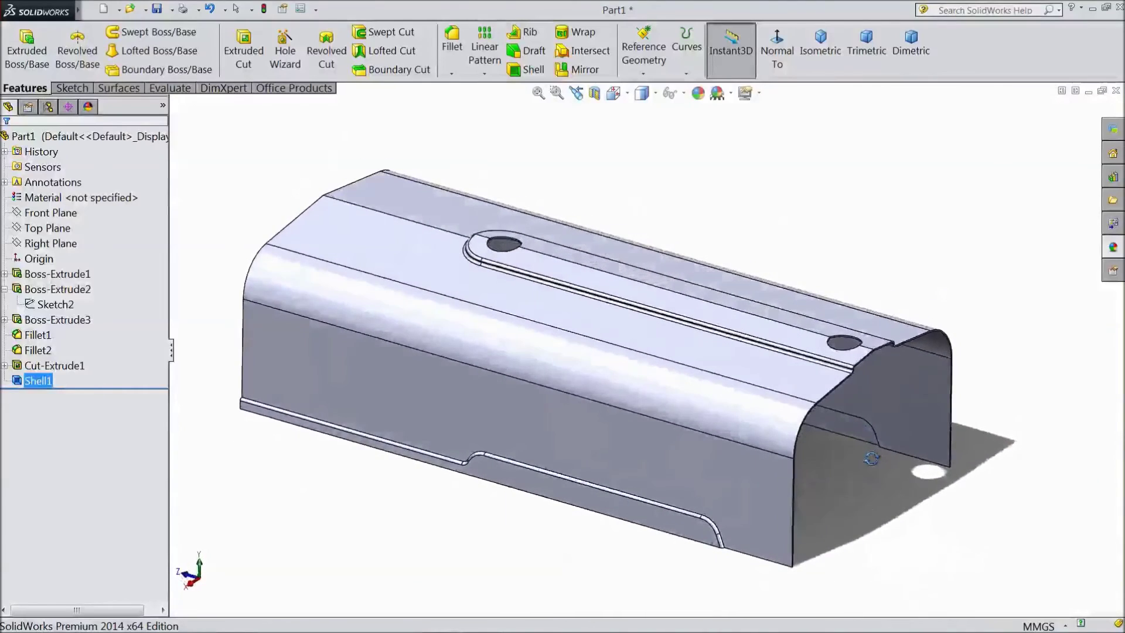
Start Sketch5 on the lower flange face and view it face-on.
left_click(546, 490)
left_click(592, 472)
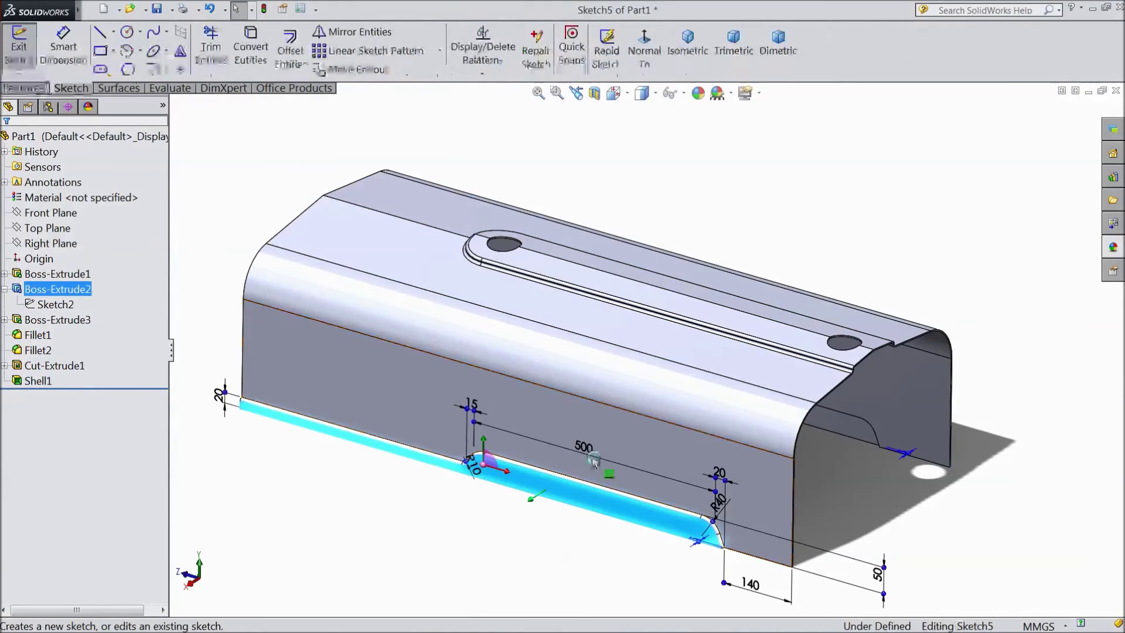
left_click(650, 57)
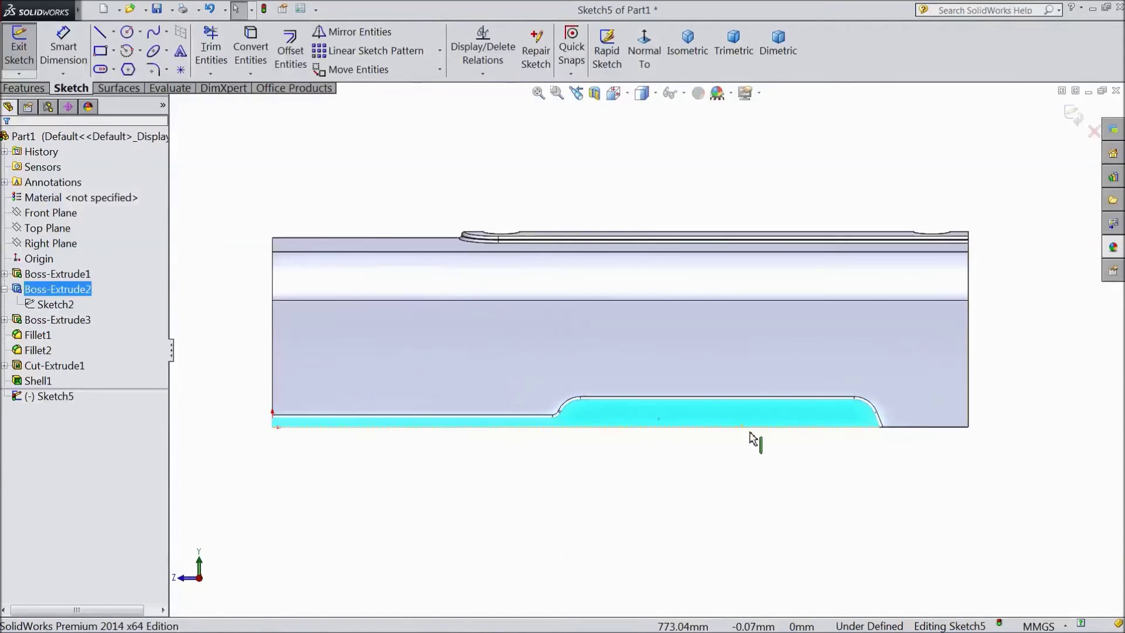
scroll(861, 389, "up", 2)
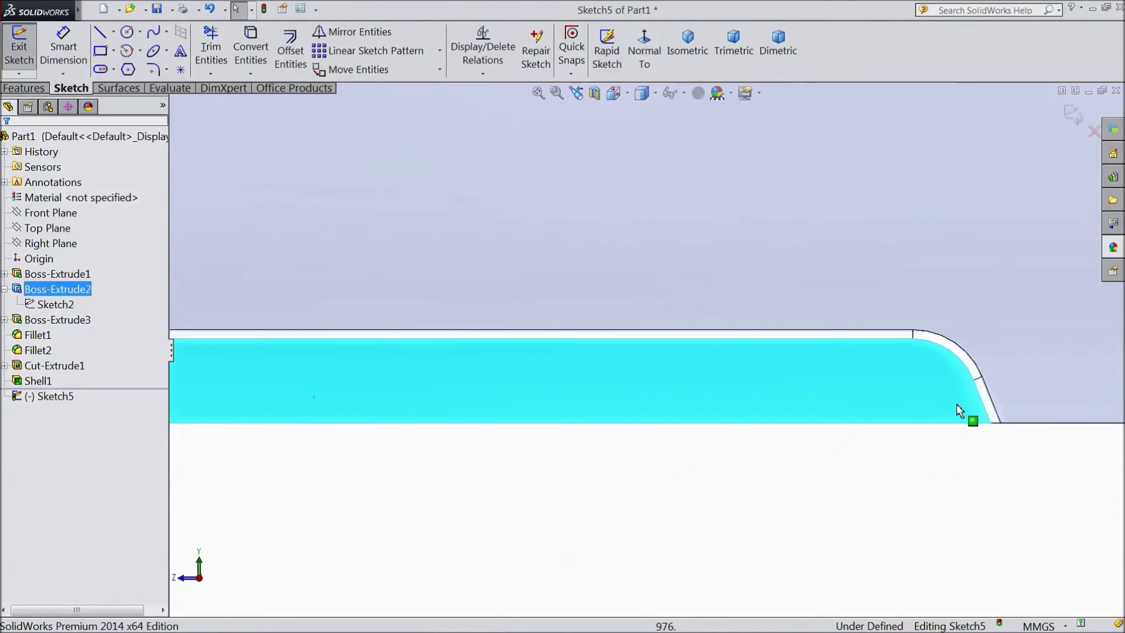
Select the angled edge, fillet arc and long horizontal edge along the hood's lower side.
left_click(992, 406)
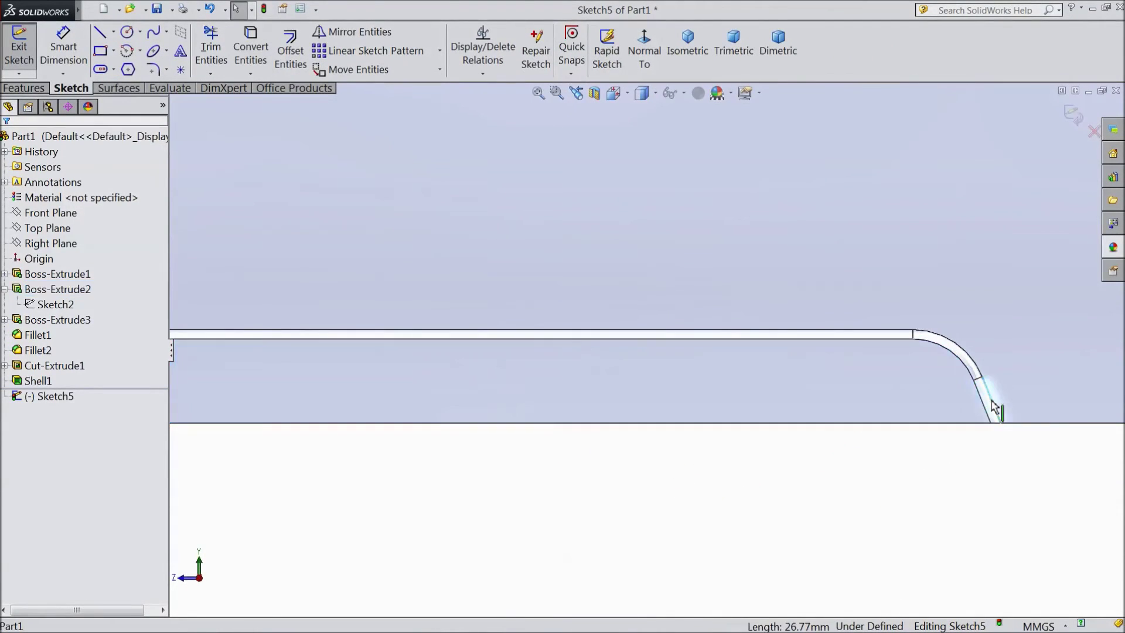
left_click(956, 350, "ctrl")
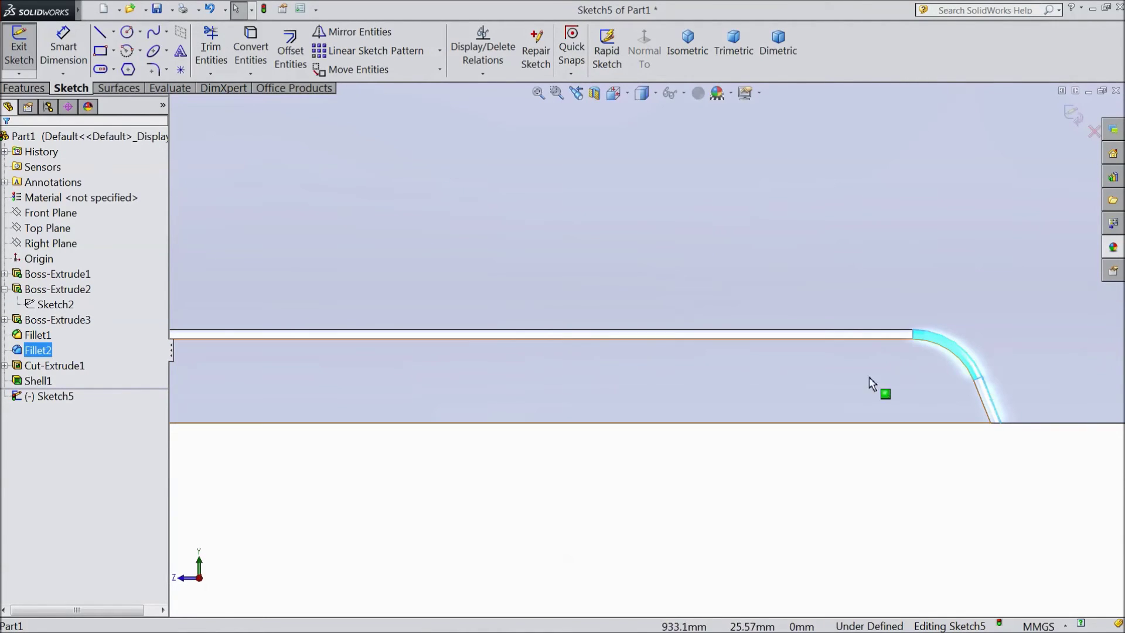
left_click(592, 410)
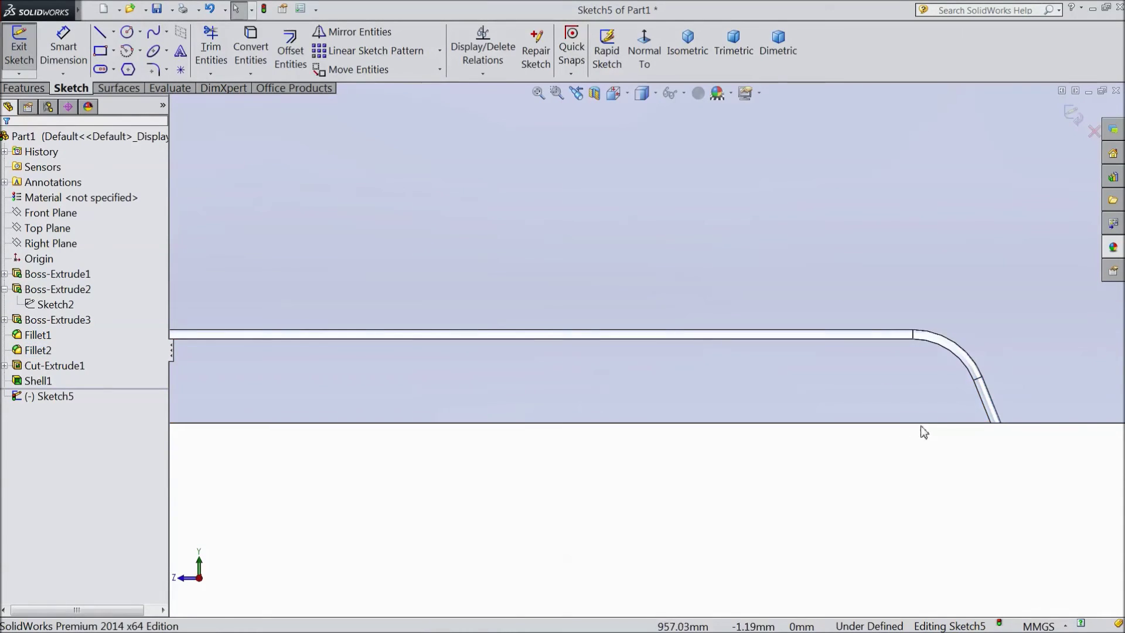
left_click(991, 402)
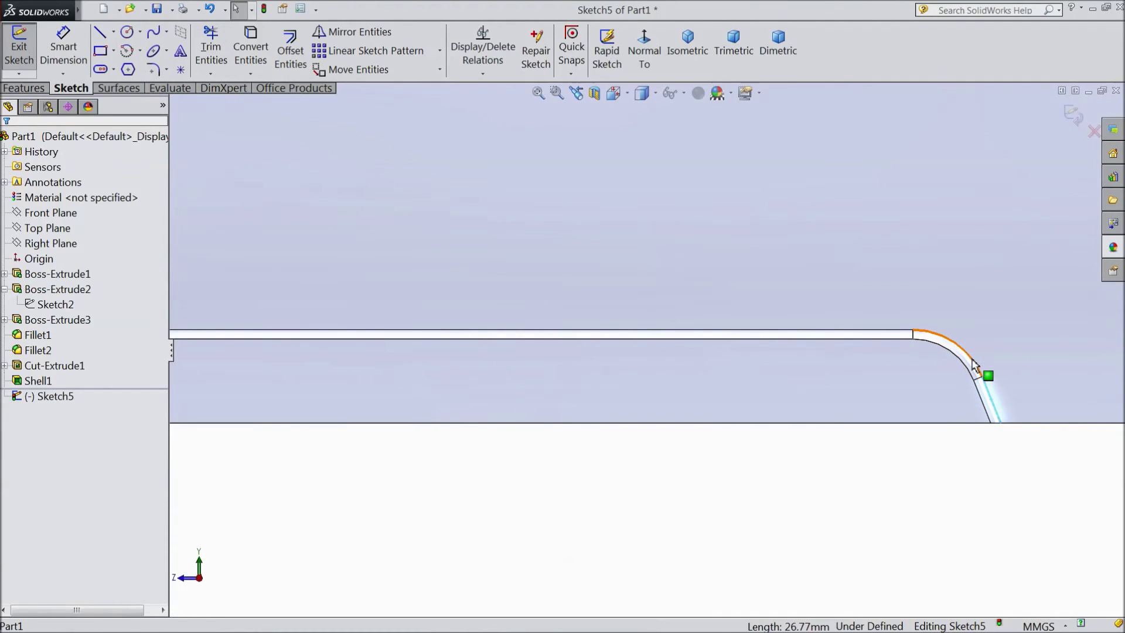
left_click(973, 364, "ctrl")
left_click(899, 334, "ctrl")
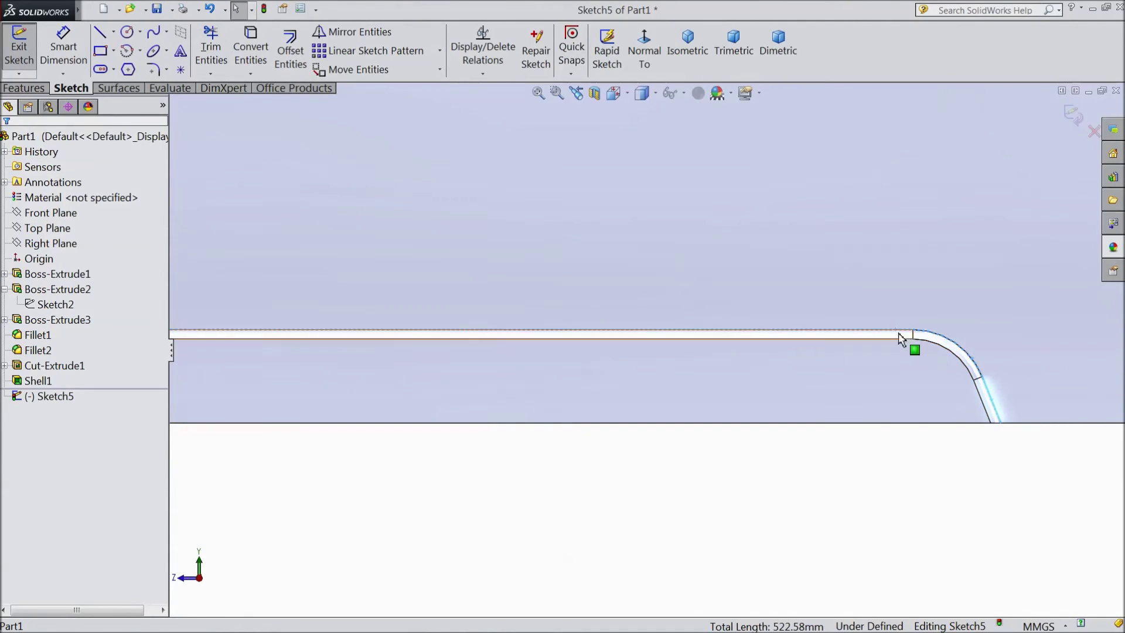
scroll(873, 381, "up", 3)
scroll(340, 359, "down", 2)
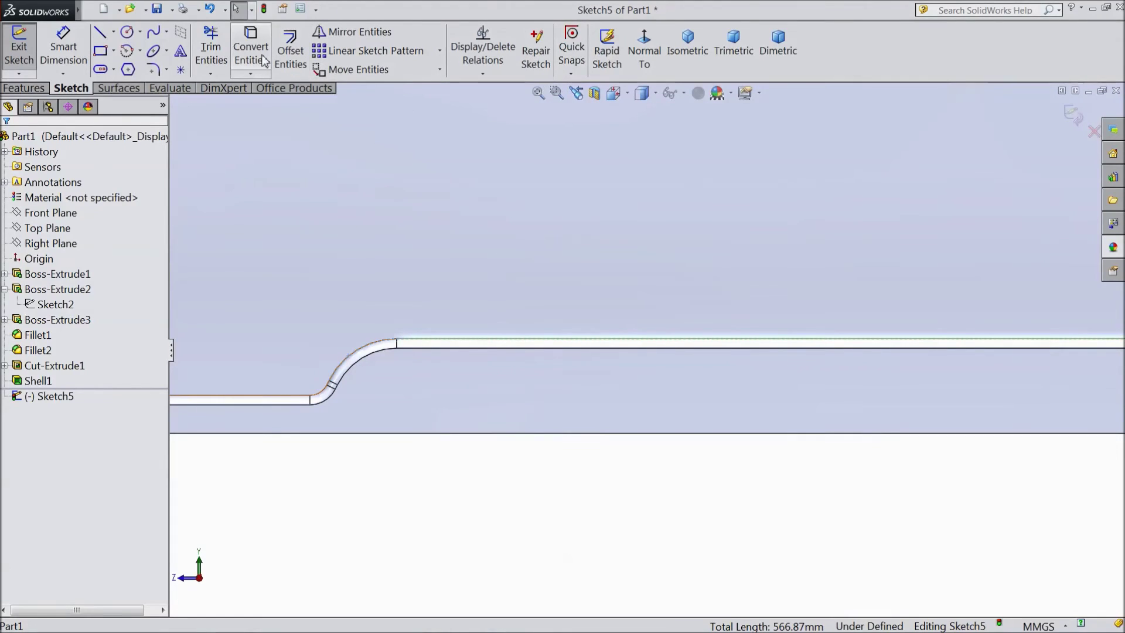
Offset the selected edge chain 20 mm, reversed to the inner side.
left_click(291, 59)
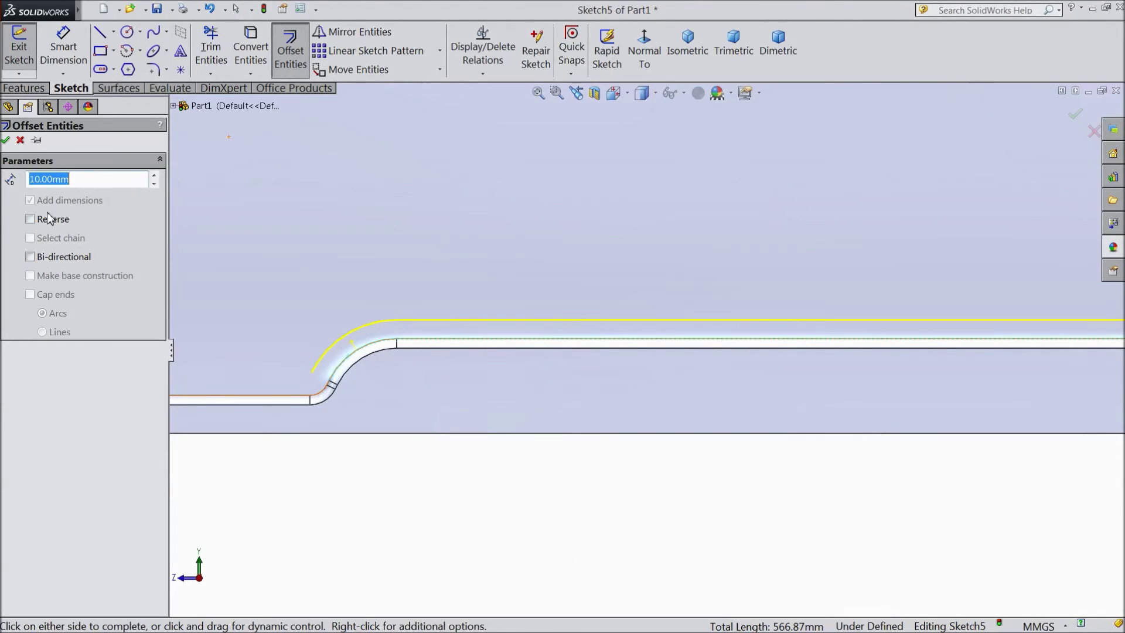
left_click(153, 176)
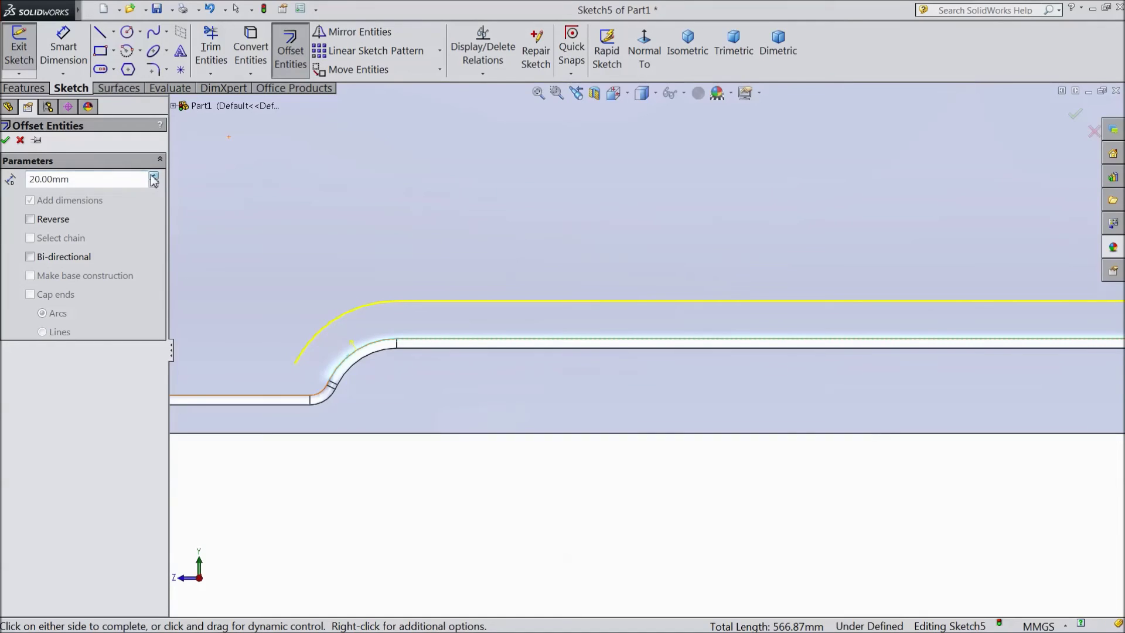
left_click(31, 221)
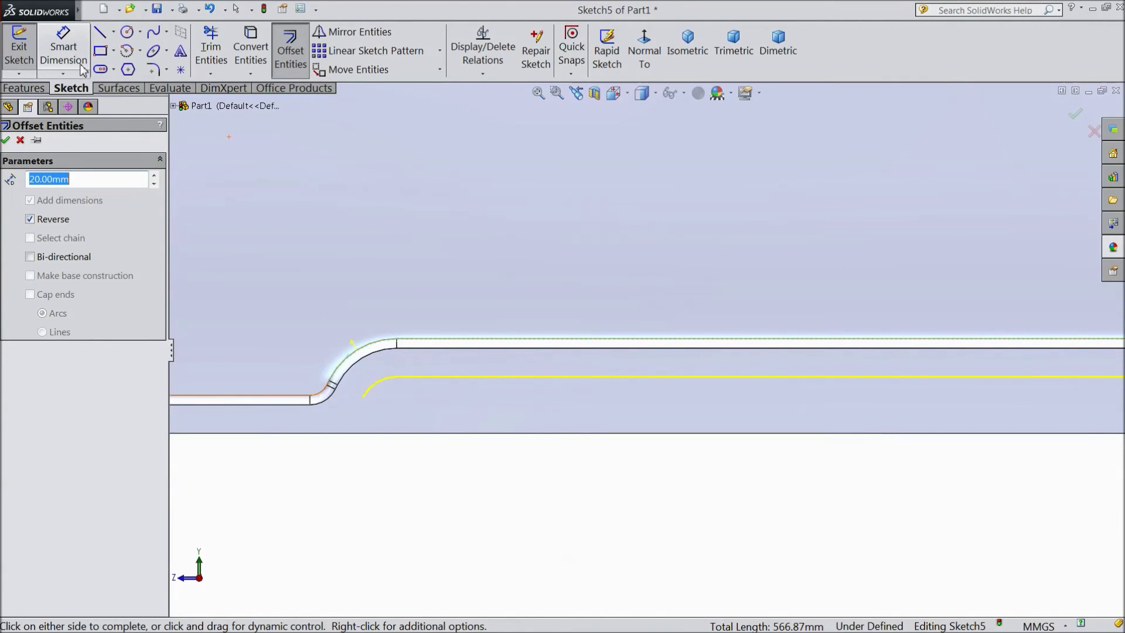
left_click(5, 139)
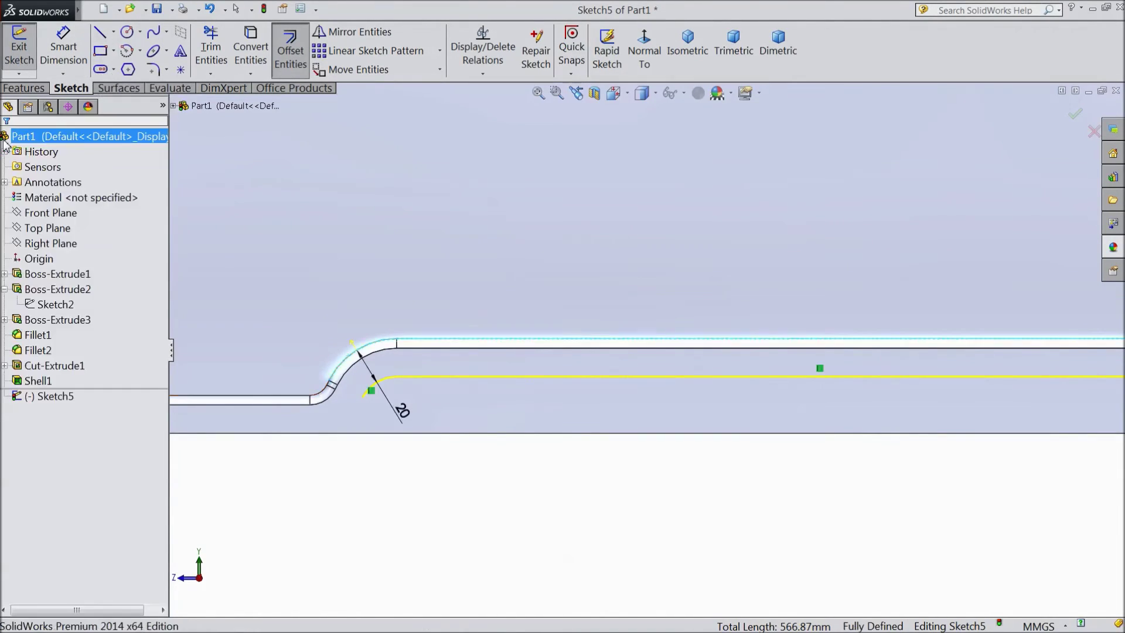
Draw an angled line and a bottom line to close the offset chain into a notch profile.
left_click(100, 34)
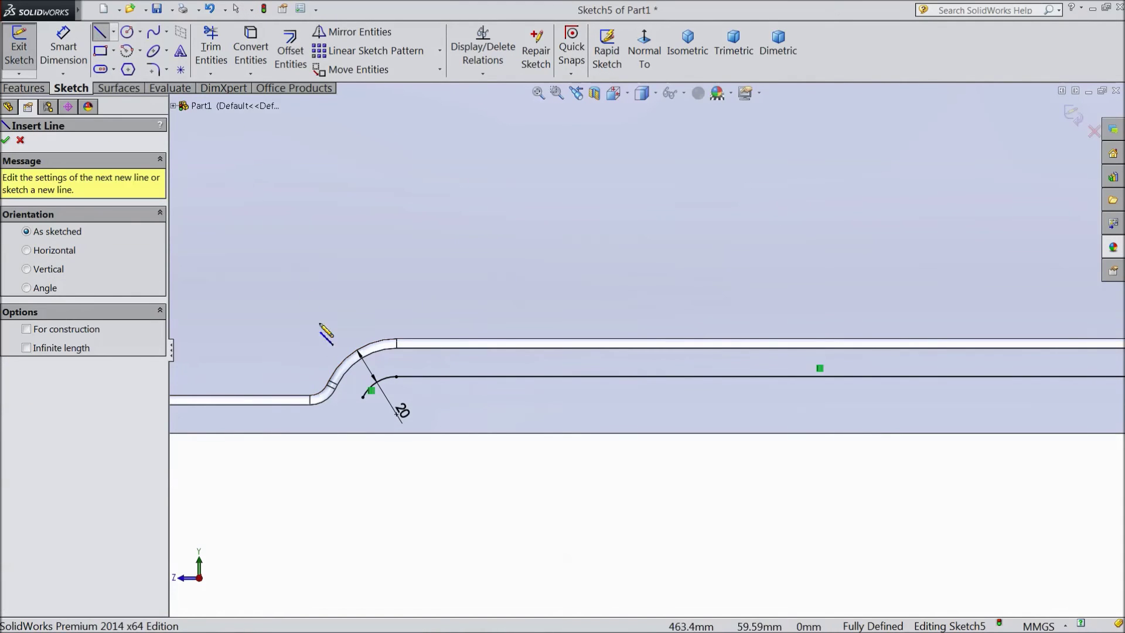
left_click(362, 397)
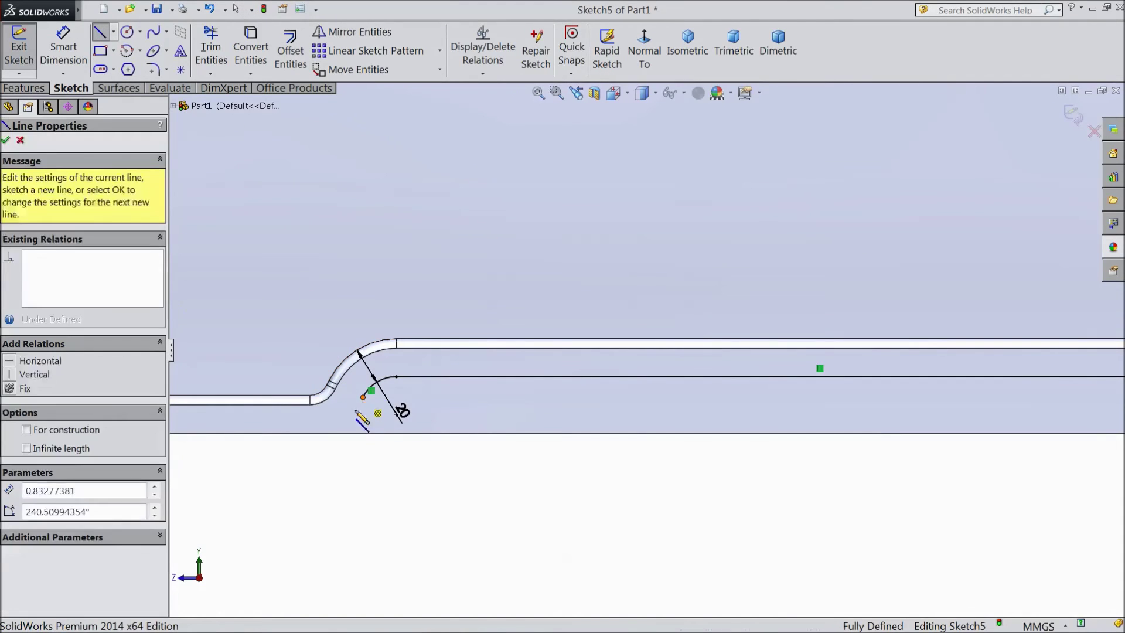
left_click(329, 466)
scroll(440, 480, "up", 3)
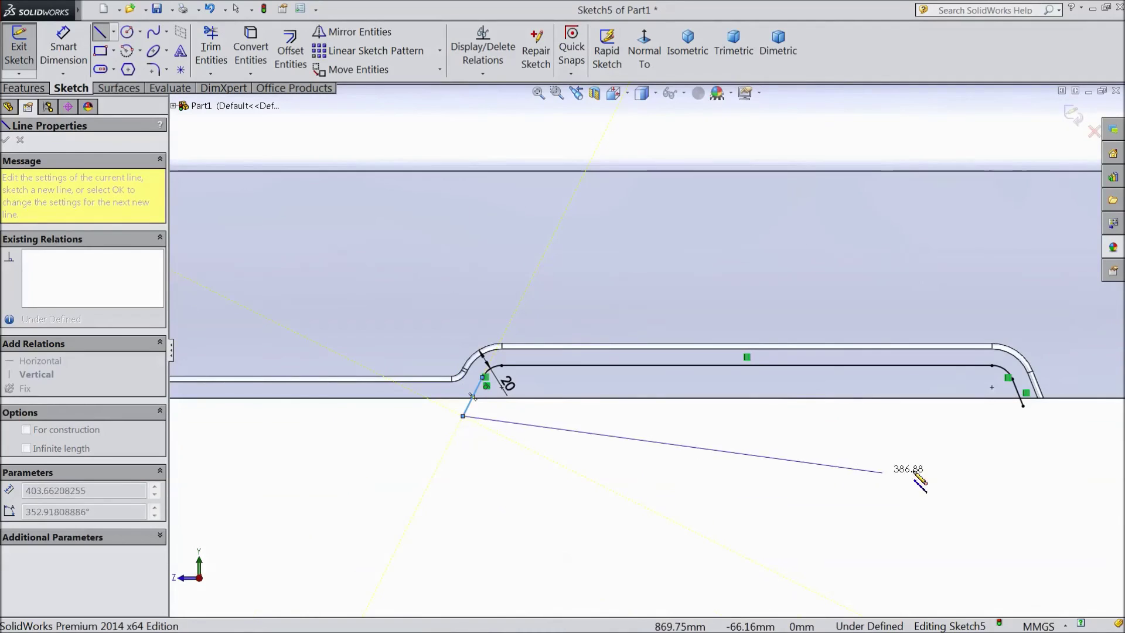
left_click(1022, 406)
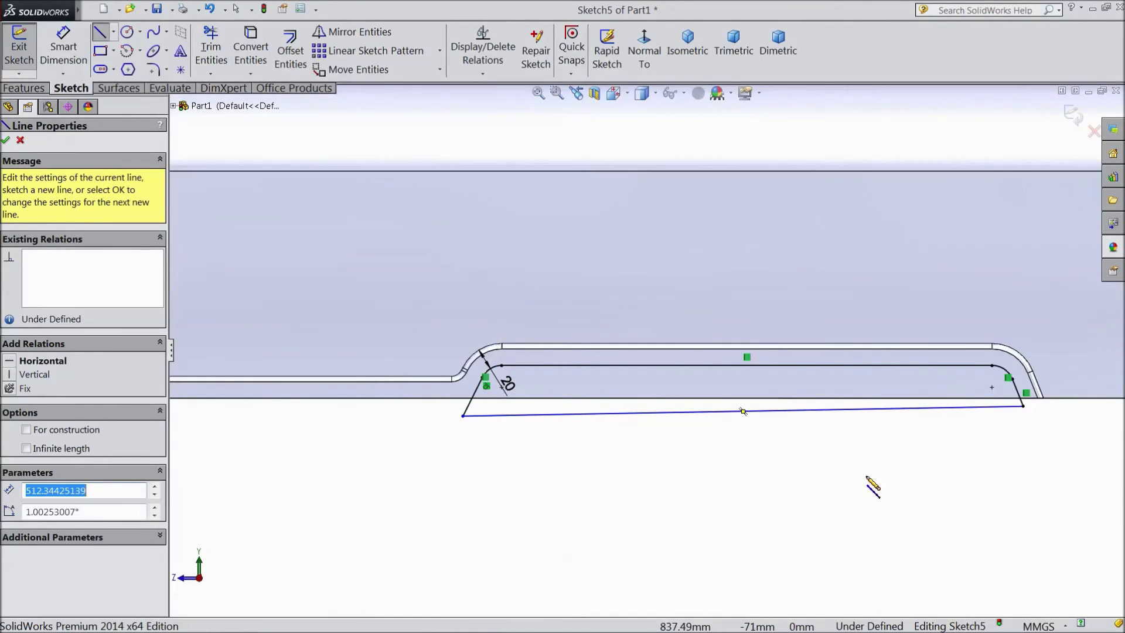
right_click(870, 480)
left_click(903, 169)
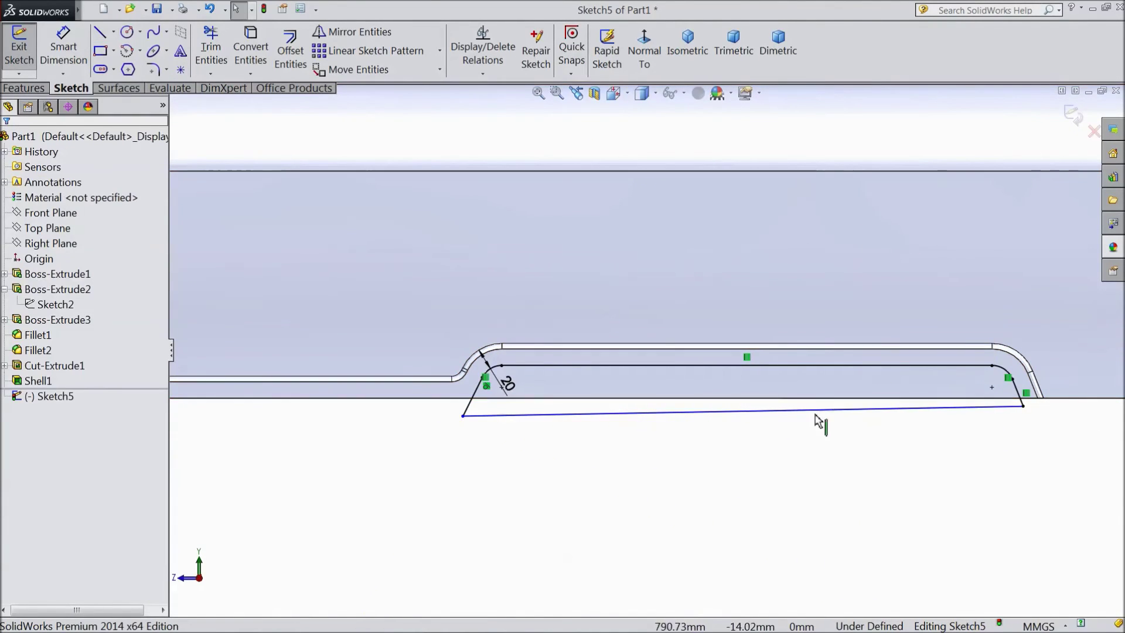
left_click(24, 88)
left_click(243, 50)
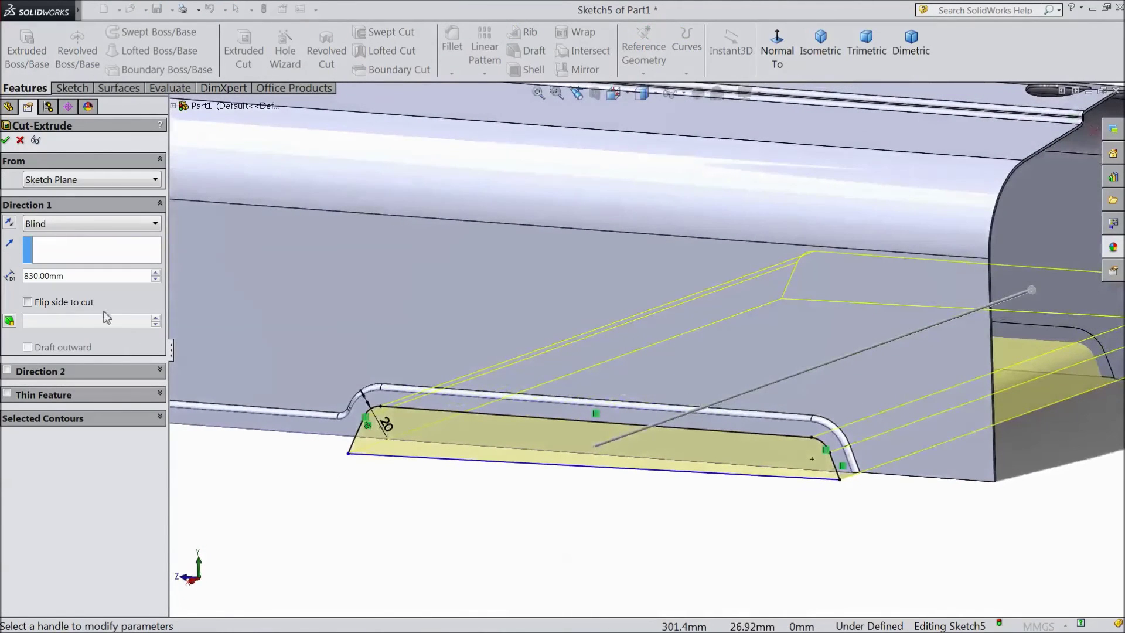
Cut the notch profile Through All to create Cut-Extrude2 in the hood's side.
left_click(76, 223)
left_click(47, 246)
key("f")
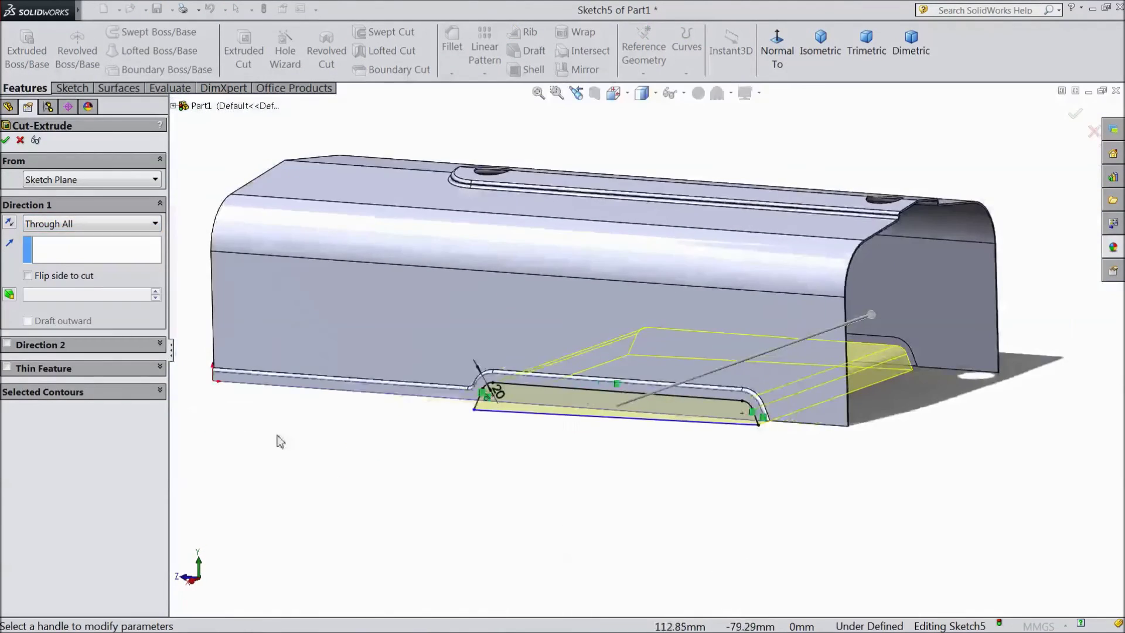
middle_click_drag(368, 467, 371, 481)
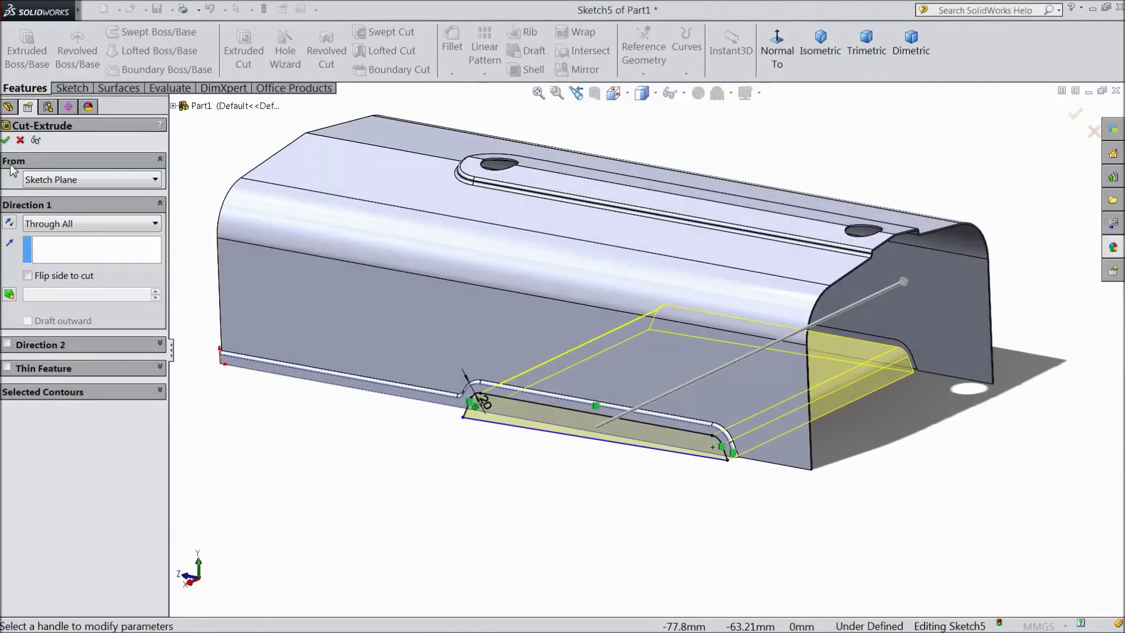
left_click(7, 140)
middle_click_drag(364, 498, 673, 254)
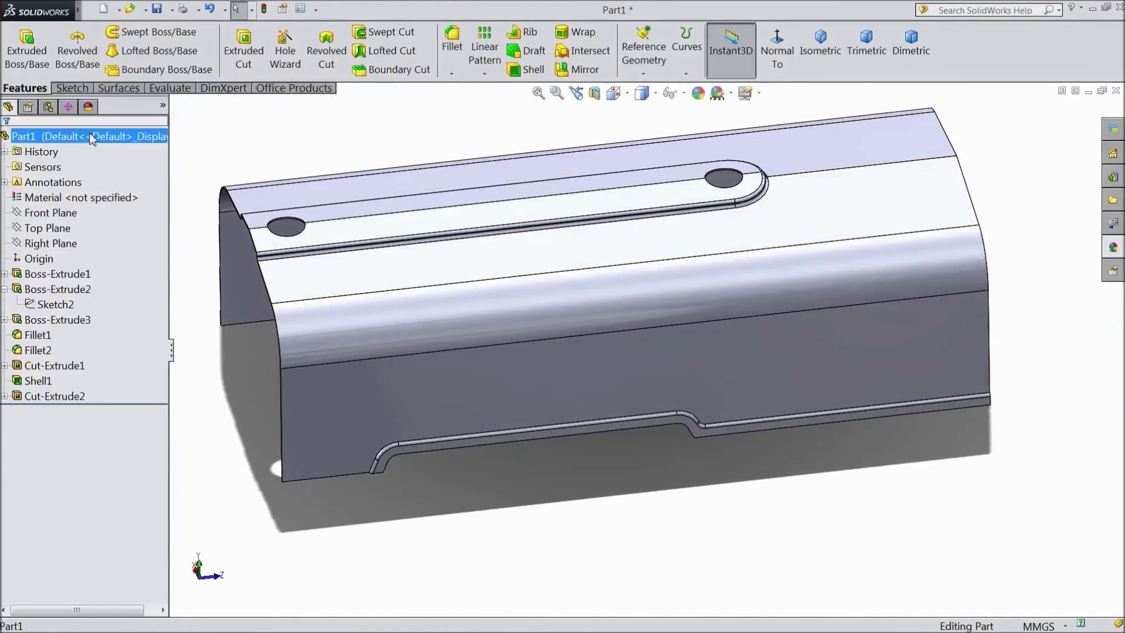
Apply a red appearance to the entire hood part and orbit to inspect it.
left_click(698, 92)
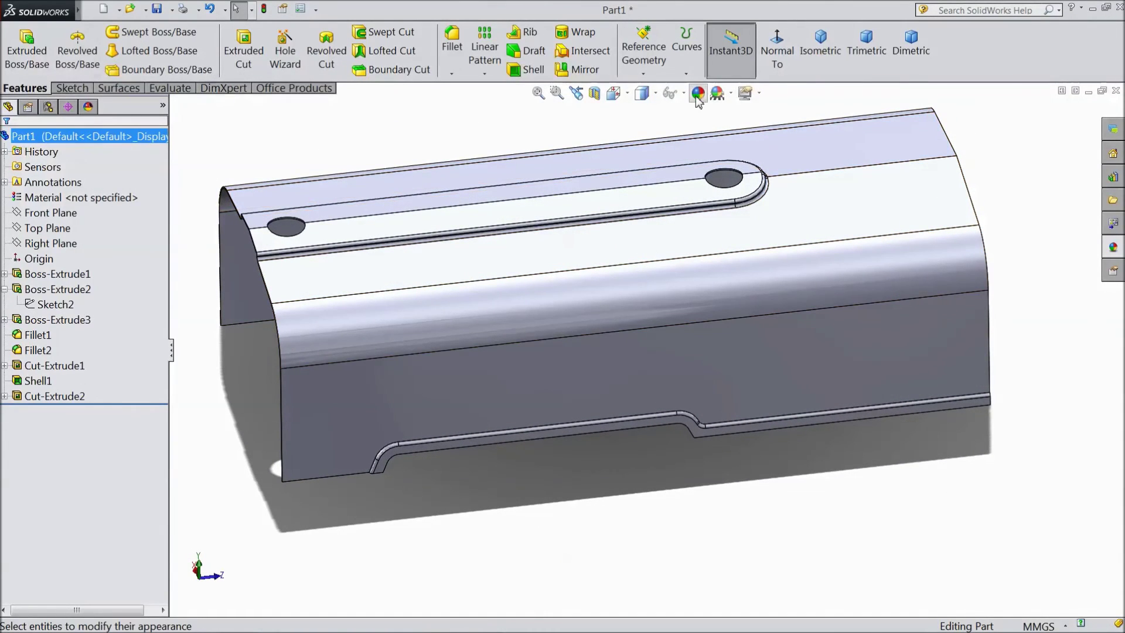
left_click(48, 438)
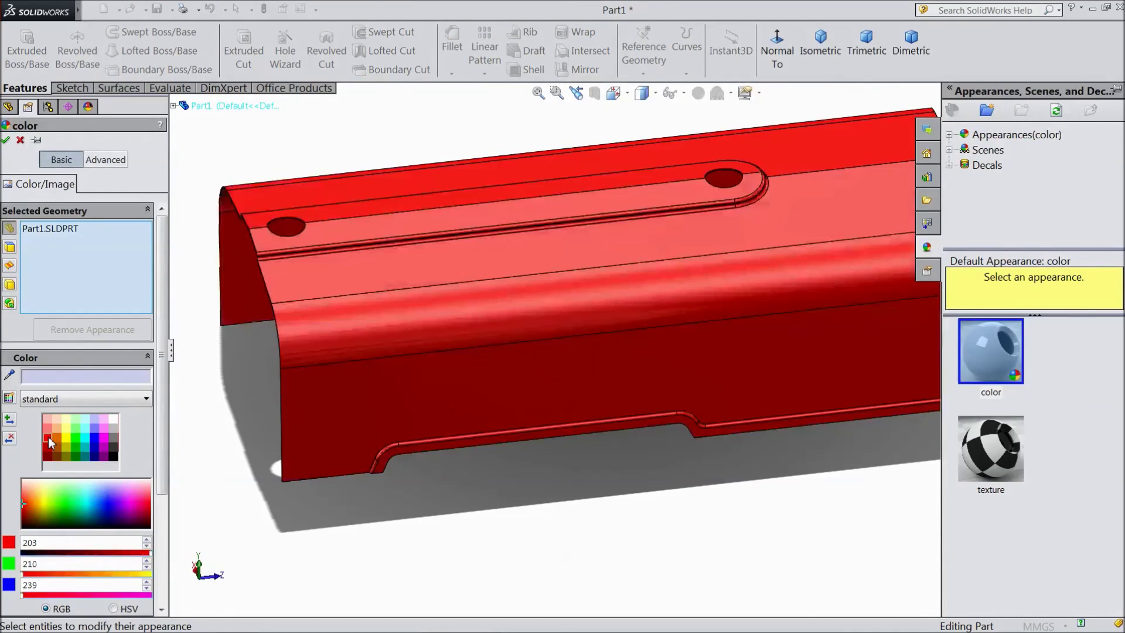
left_click(6, 141)
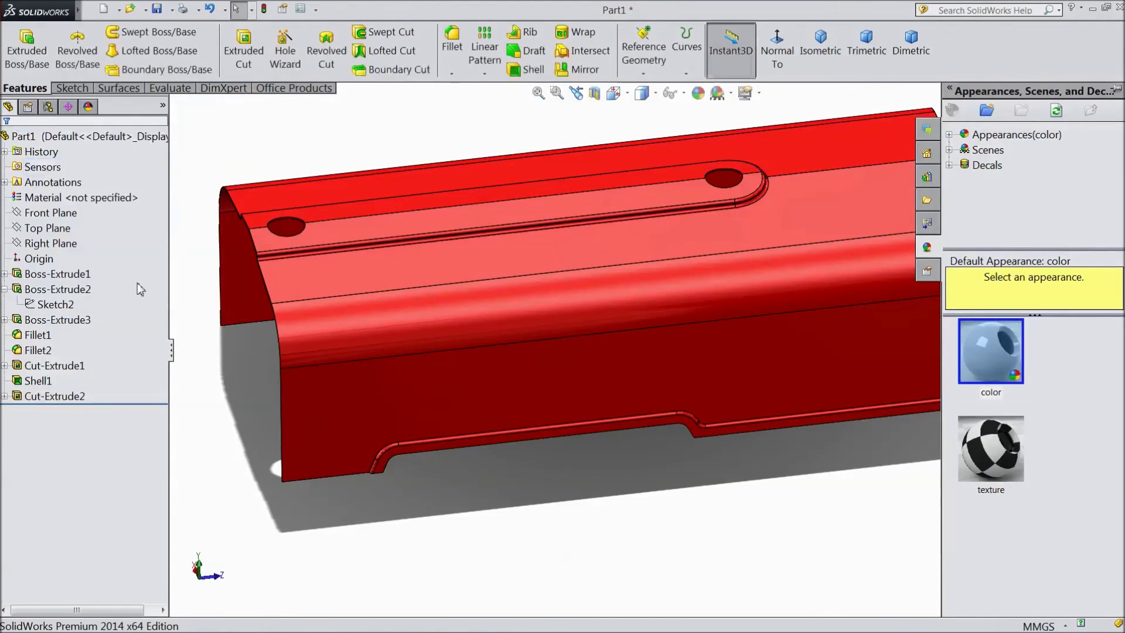
middle_click(642, 506)
middle_click_drag(643, 506, 788, 541)
middle_click_drag(557, 452, 439, 445)
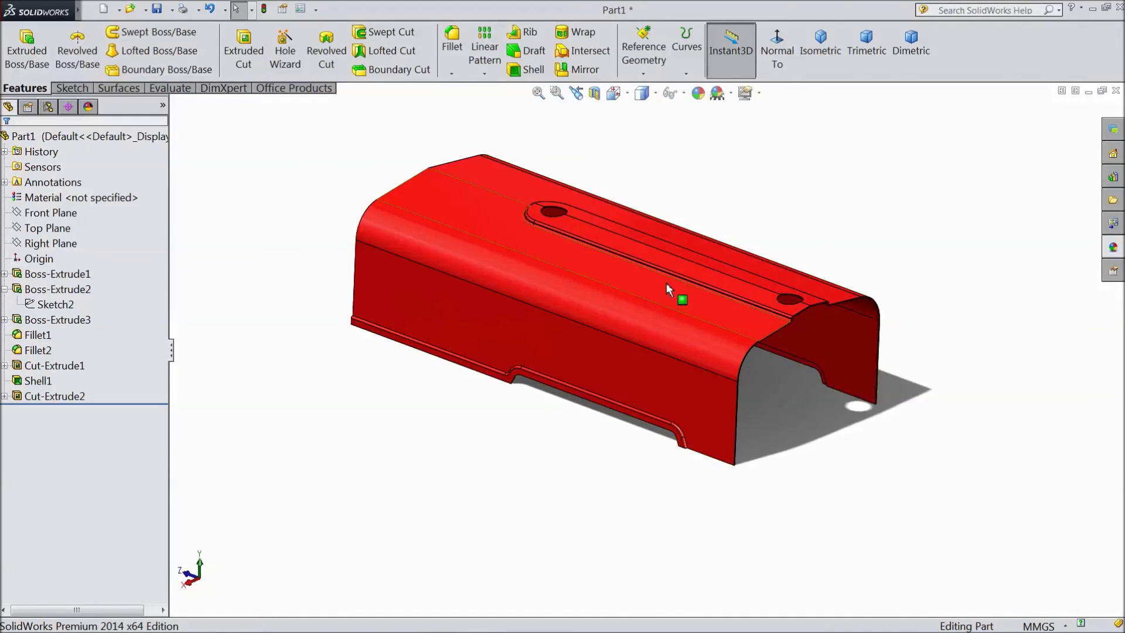
scroll(667, 287, "down", 2)
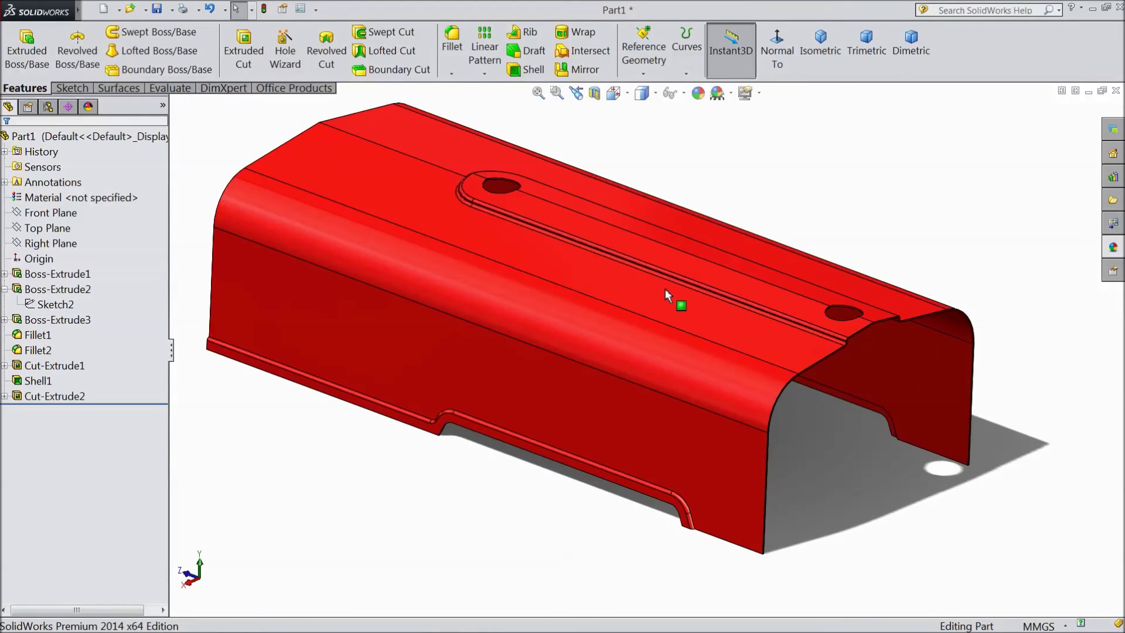
left_click(159, 10)
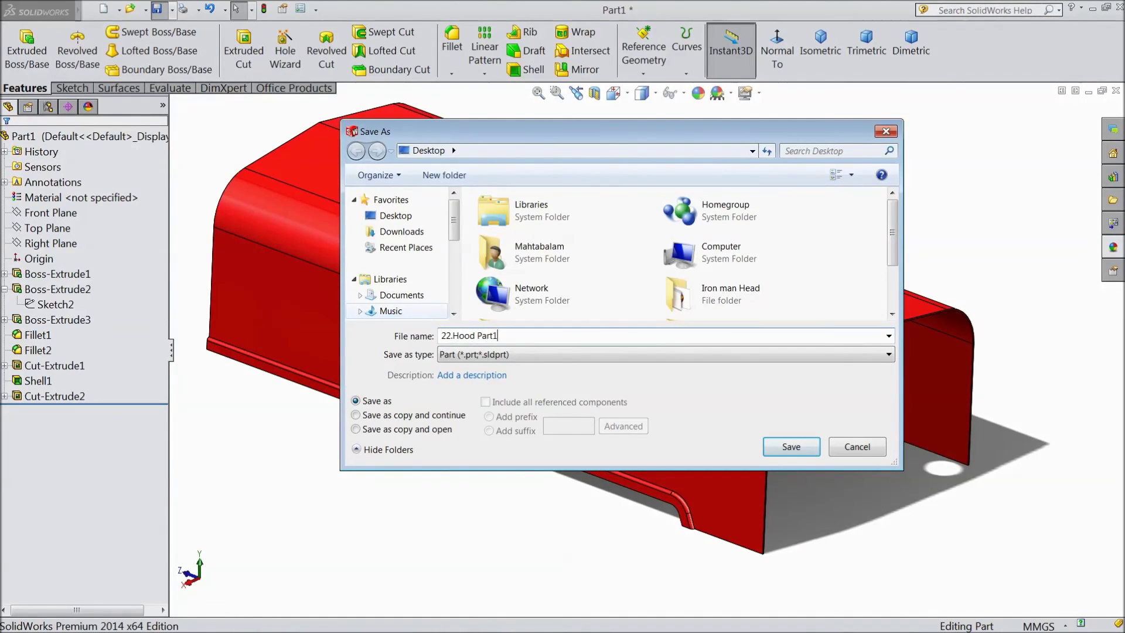
Save the part as '22.Hood Part1' in the Desktop\Tractor\file folder.
left_click_drag(895, 235, 895, 272)
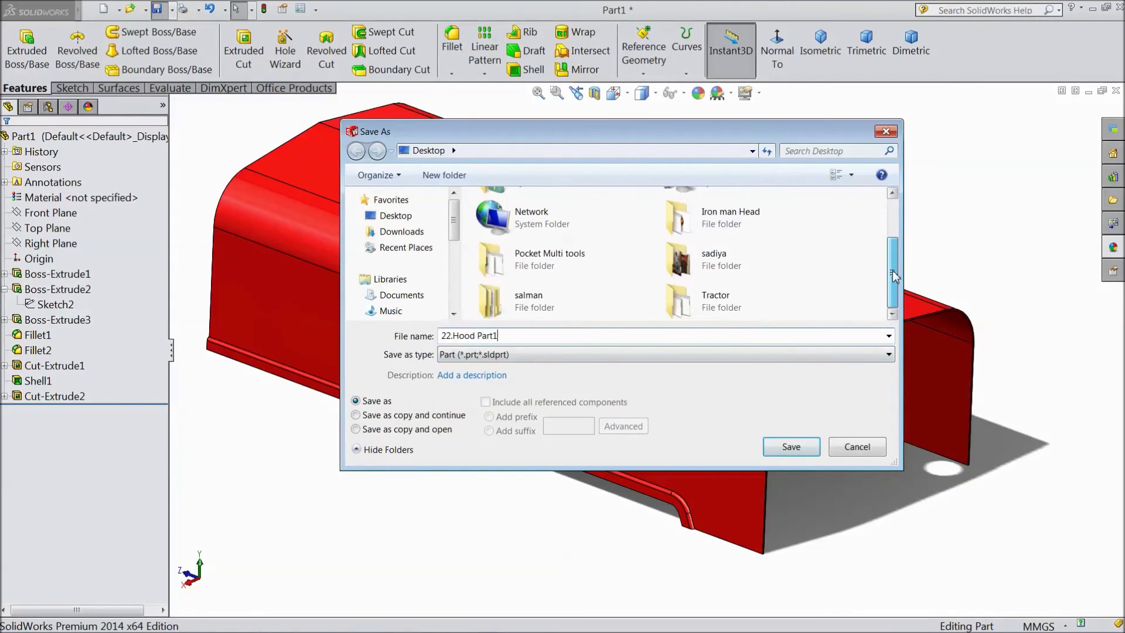
left_click(711, 309)
left_click(775, 450)
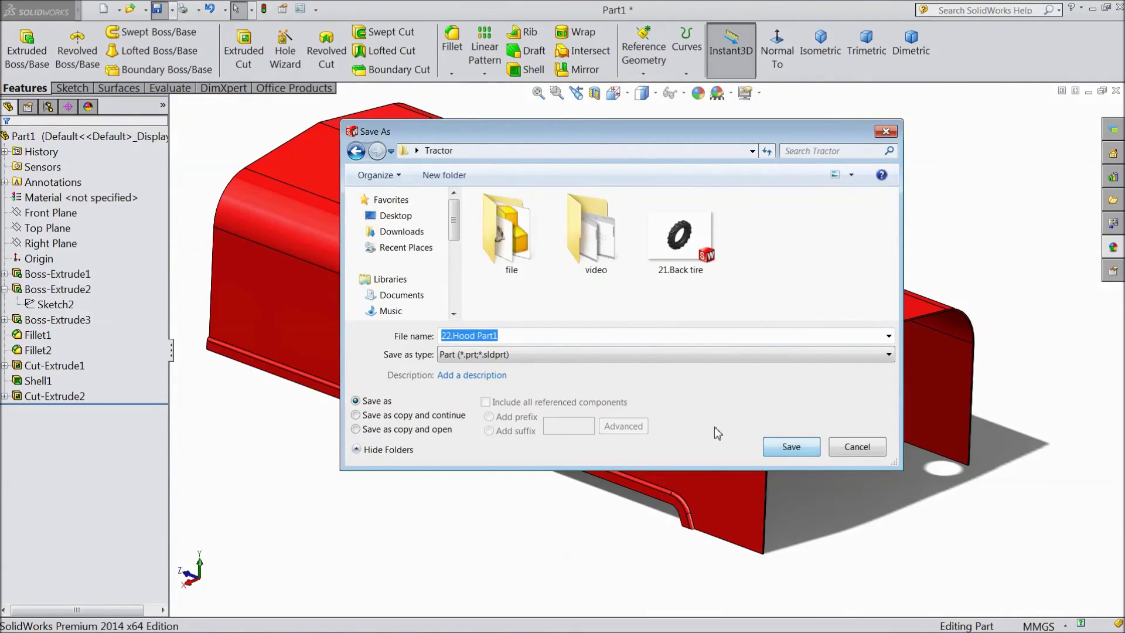
left_click(518, 249)
left_click(791, 450)
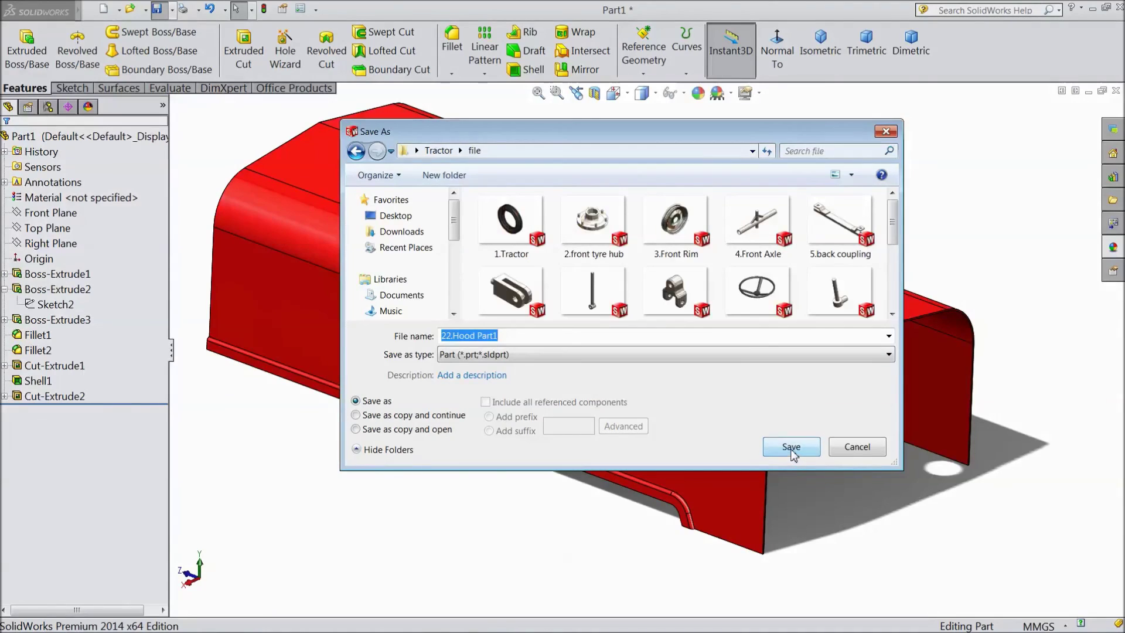
left_click(790, 447)
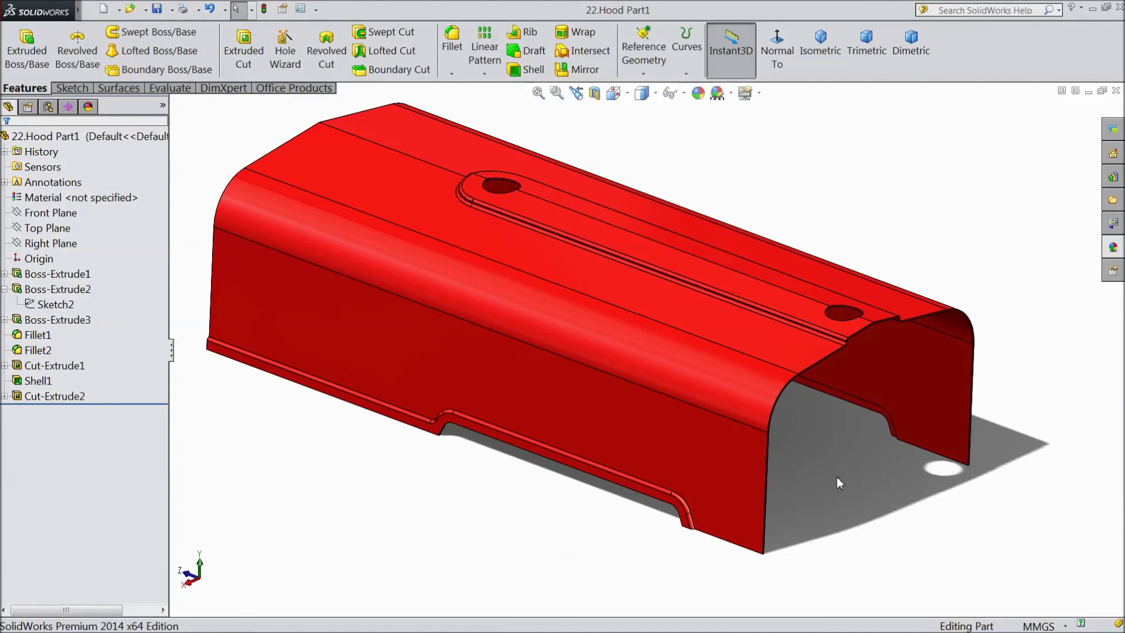